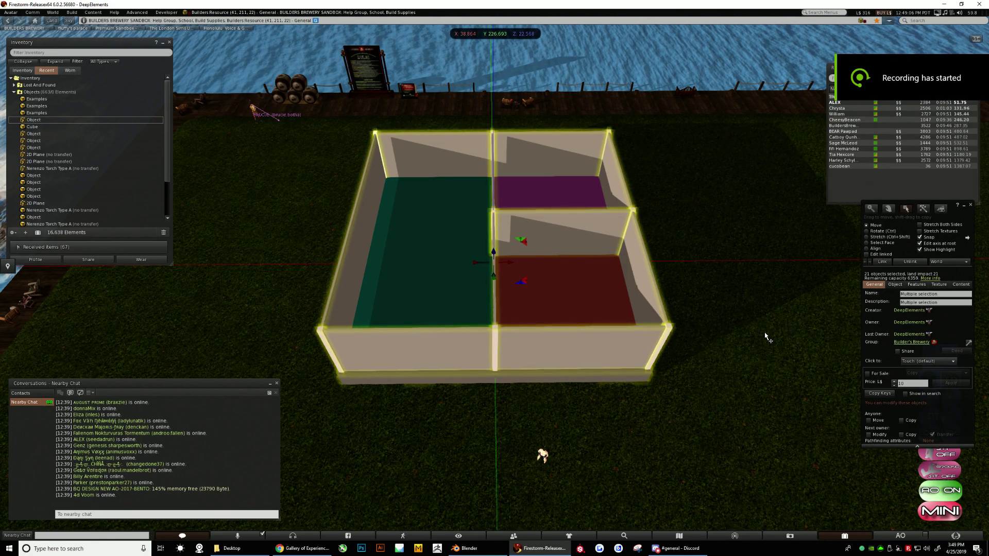
# - Open the Collada export options for the selected building prims
pyautogui.keyDown('alt'); pyautogui.moveTo(514, 253); pyautogui.dragTo(495, 278); pyautogui.keyUp('alt')
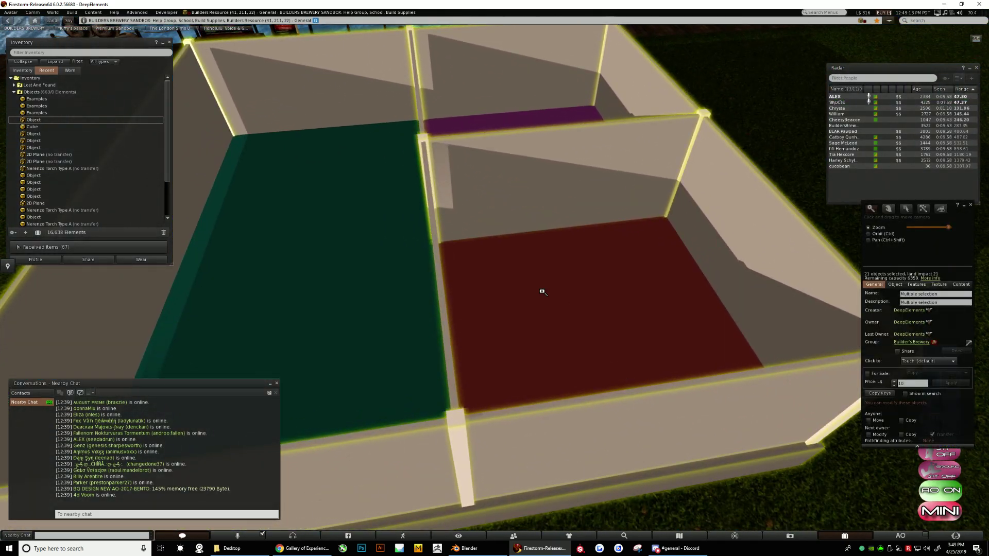
pyautogui.keyDown('alt'); pyautogui.moveTo(427, 272); pyautogui.dragTo(454, 273); pyautogui.keyUp('alt')
pyautogui.scroll(-10, 495, 289)
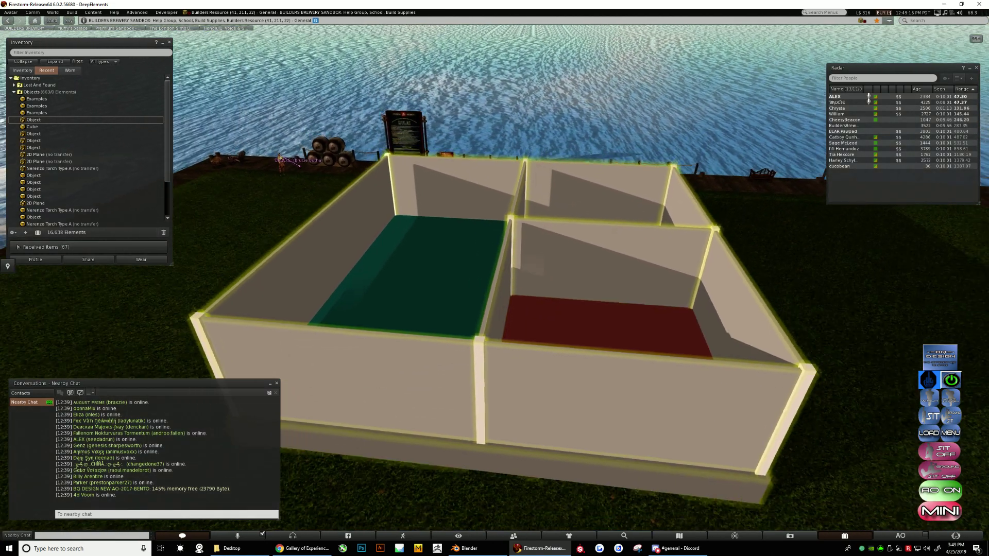
pyautogui.keyDown('alt'); pyautogui.moveTo(536, 281); pyautogui.dragTo(597, 283); pyautogui.keyUp('alt')
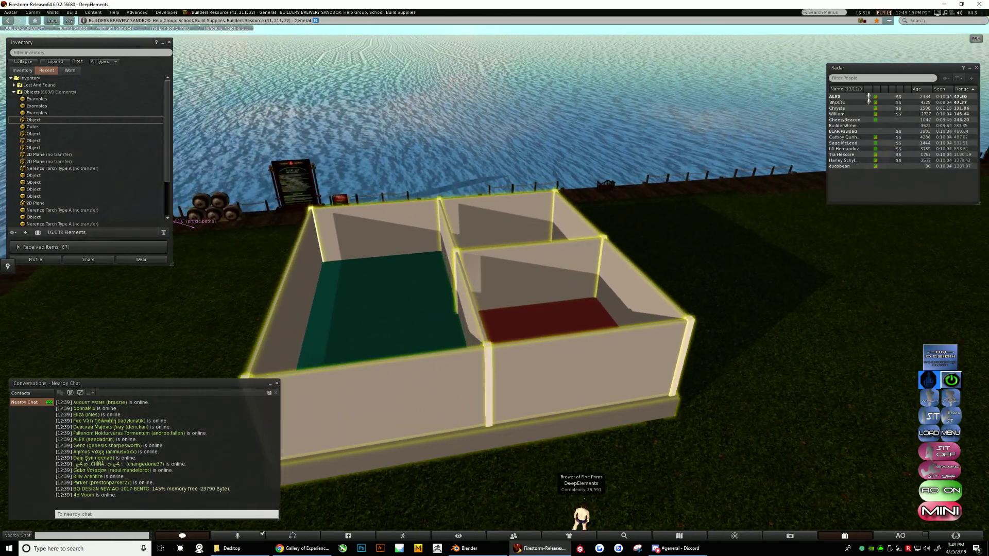
pyautogui.hotkey('ctrl', 'b')
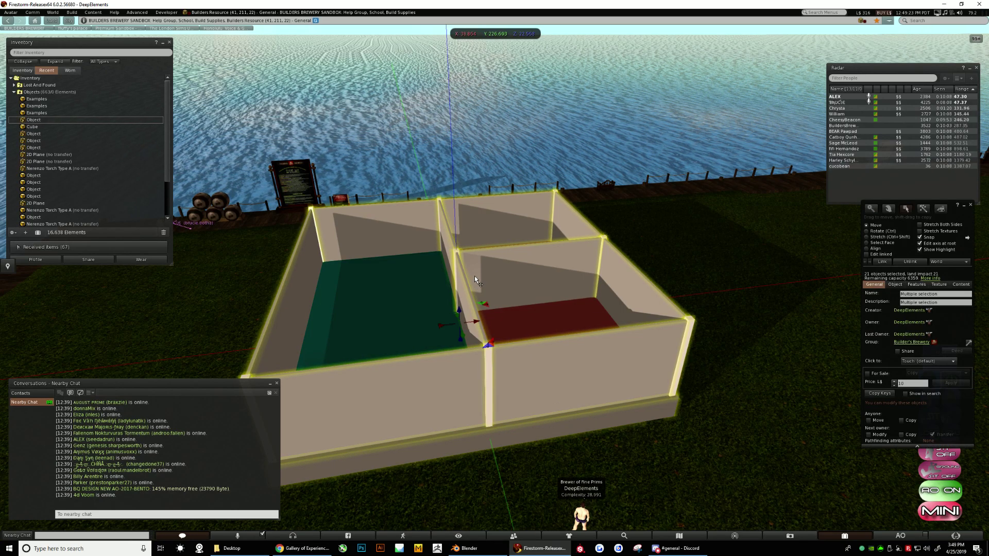
pyautogui.keyDown('alt'); pyautogui.click(496, 308); pyautogui.keyUp('alt')
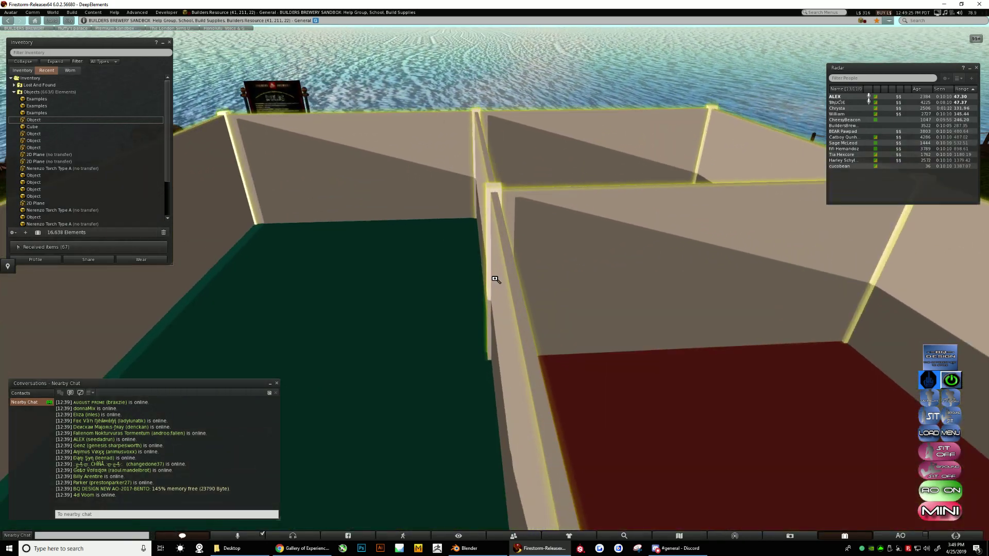
pyautogui.press('Escape')
pyautogui.rightClick(529, 270)
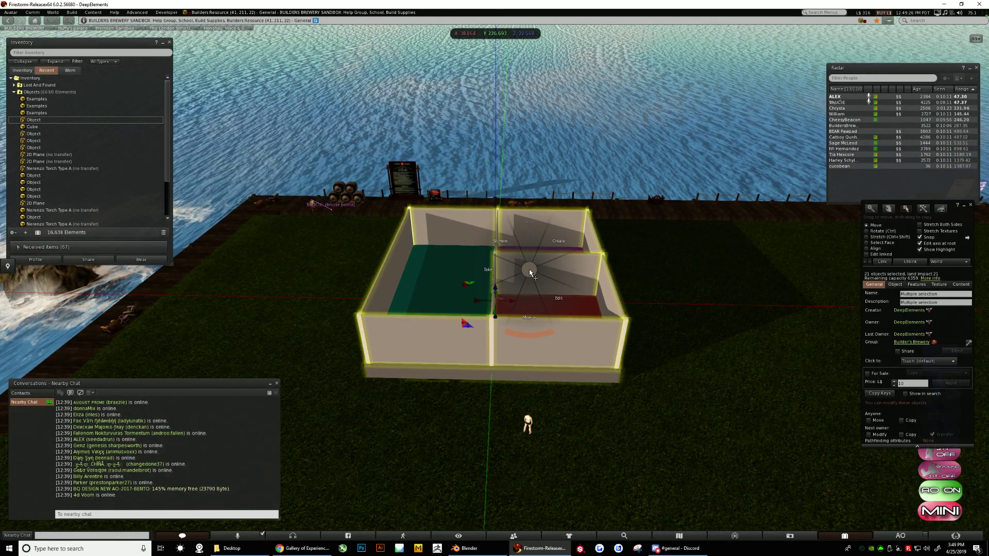
pyautogui.click(532, 298)
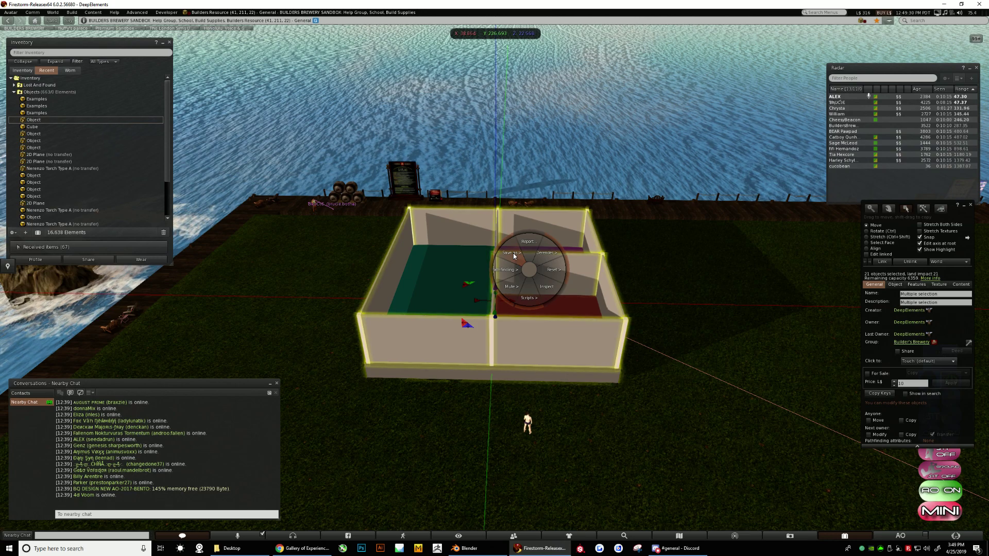
pyautogui.click(514, 254)
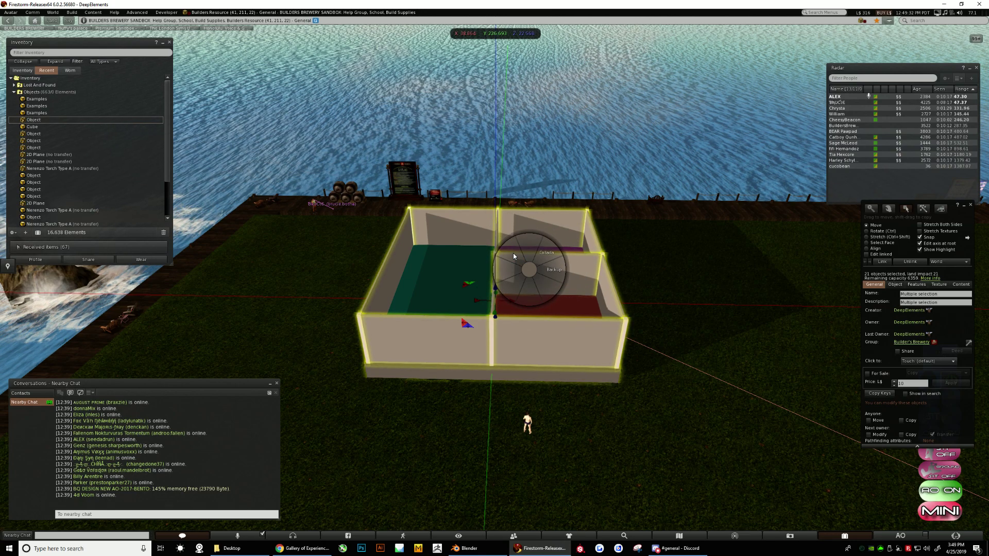
pyautogui.click(550, 252)
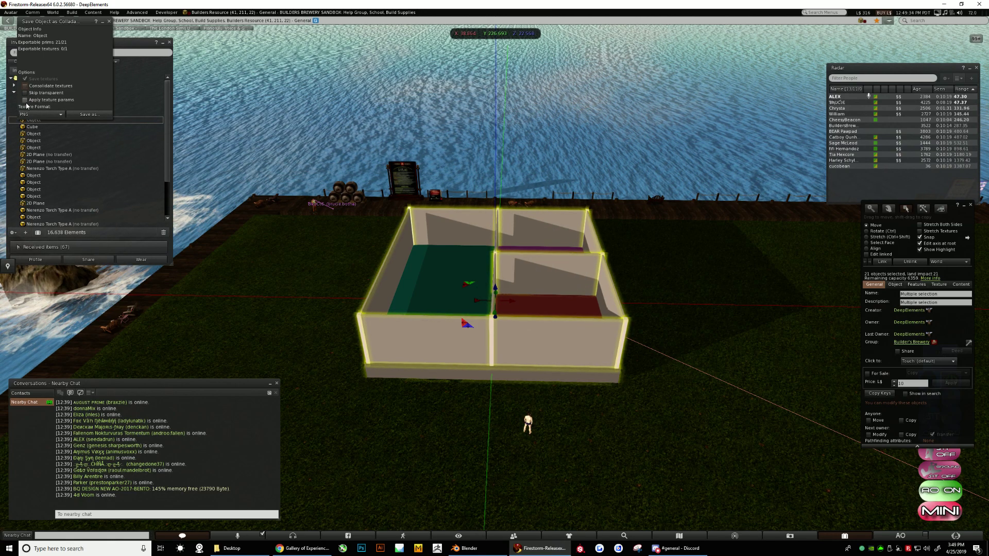
# - Save the exported building to the Desktop as the COLLADA file Building8
pyautogui.click(86, 115)
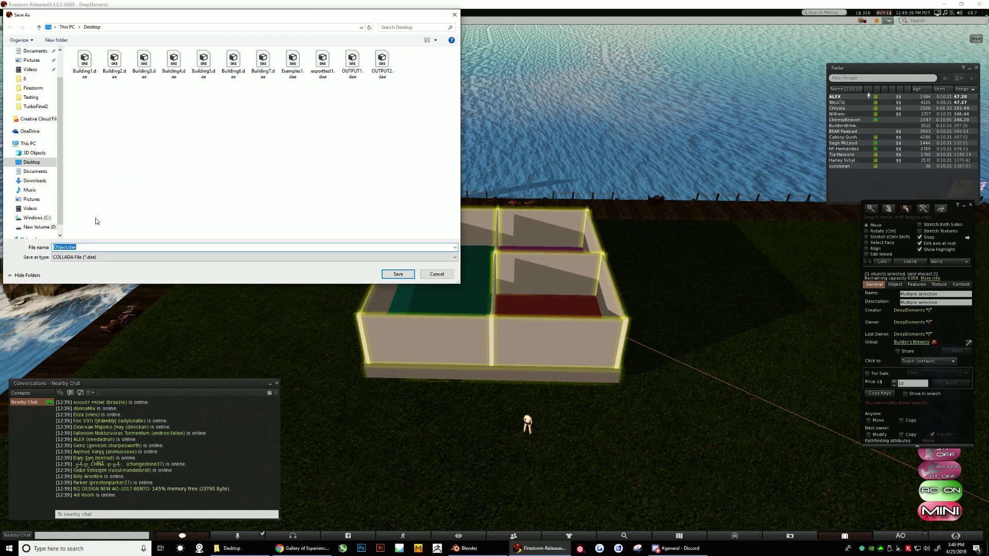
pyautogui.write('Building')
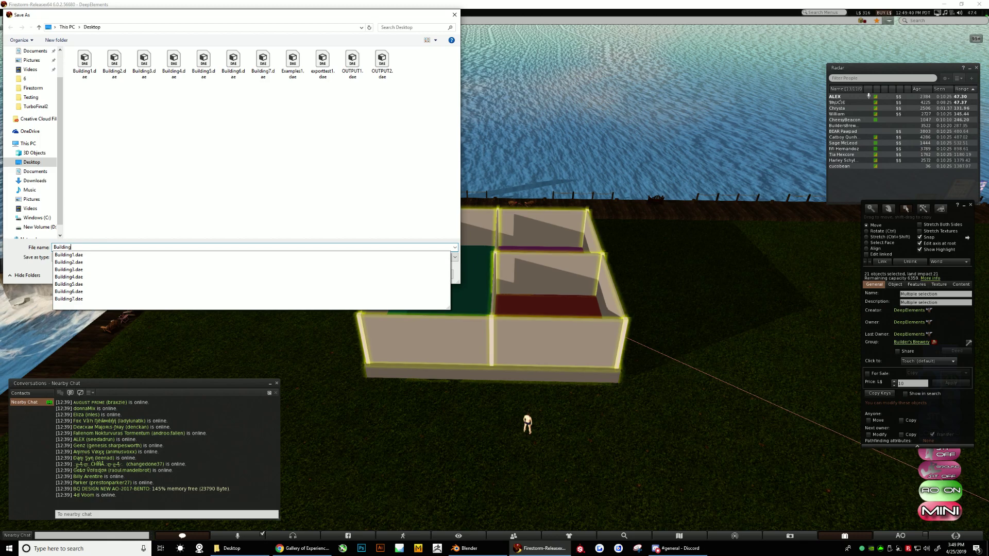
pyautogui.write('8')
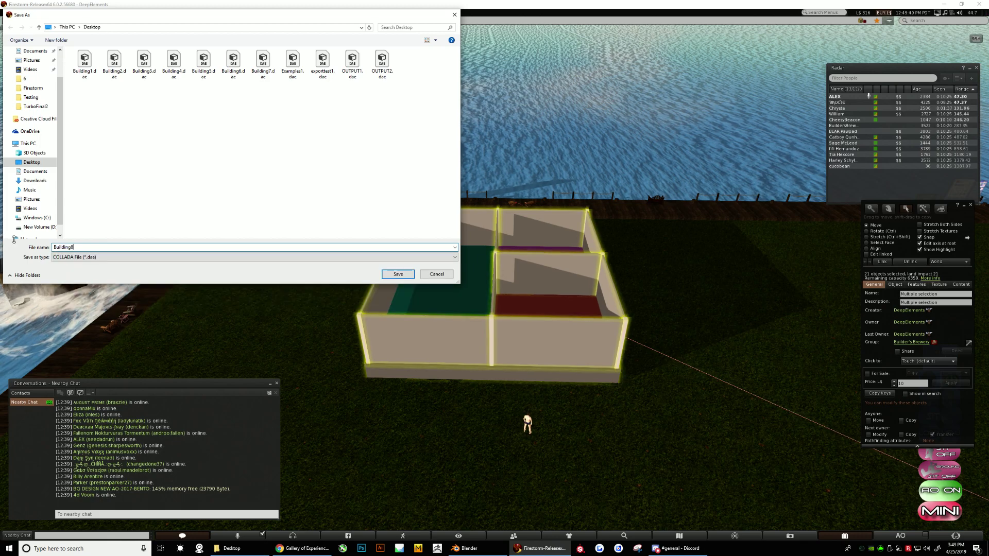
pyautogui.click(398, 274)
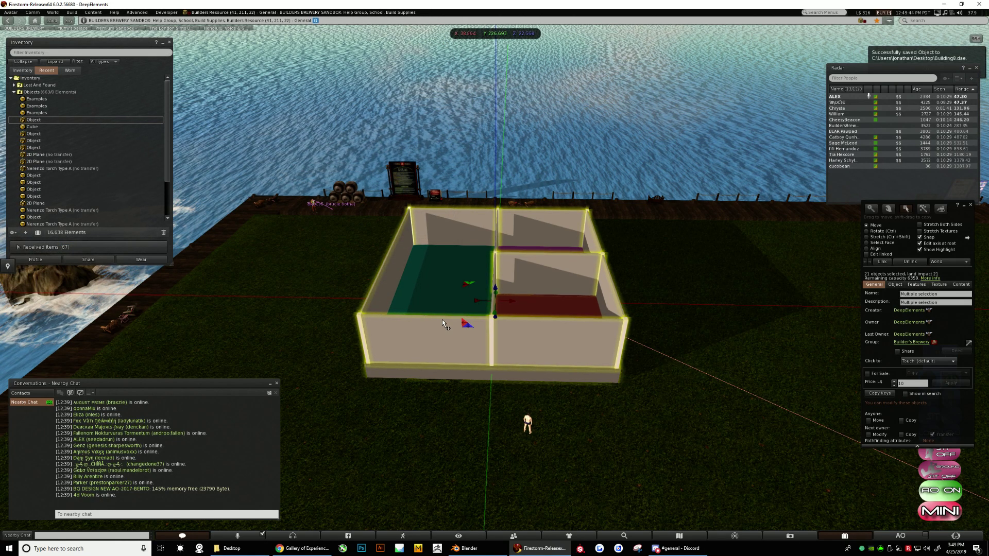
# - Switch to Blender and delete the default cube from the scene
pyautogui.click(463, 549)
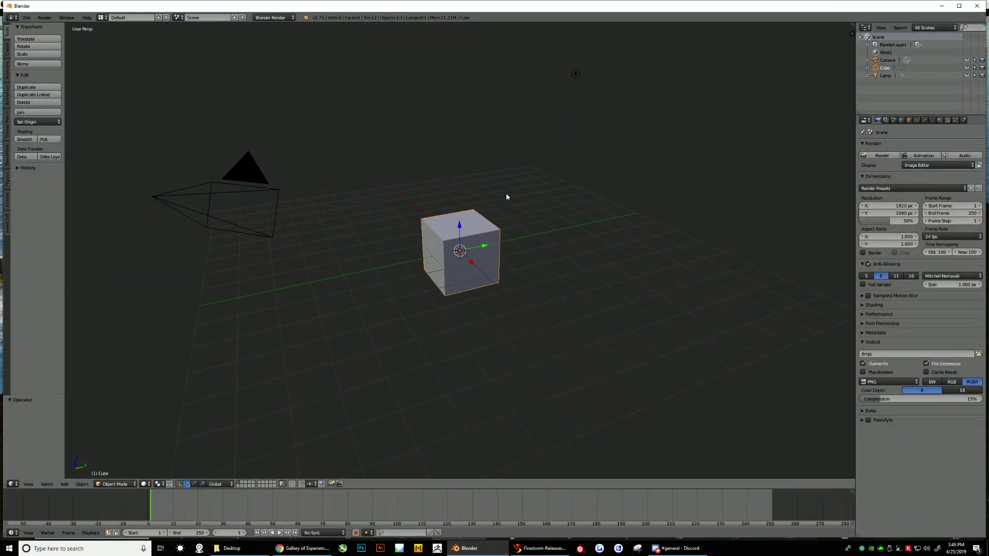
pyautogui.press('x')
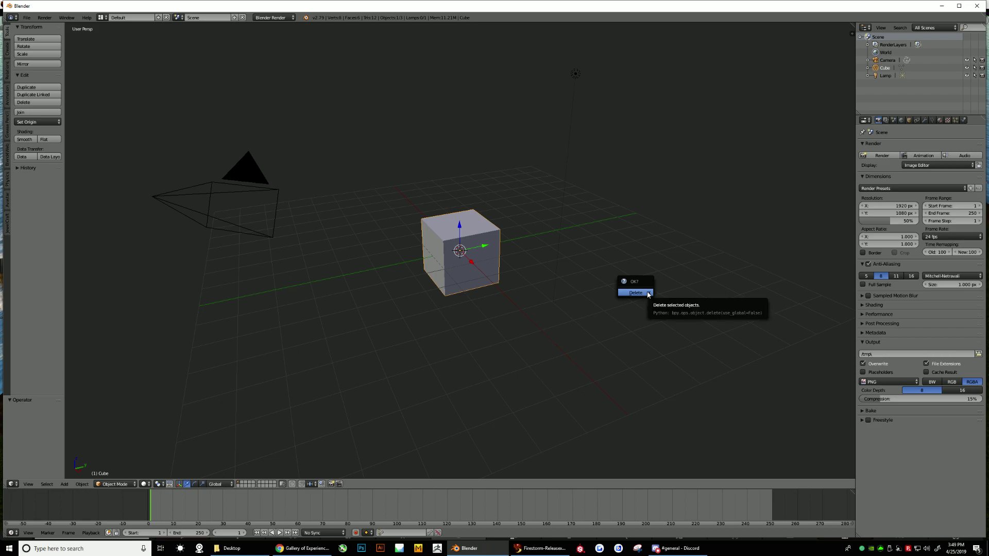
pyautogui.click(648, 294)
# - Import the COLLADA file Building8.dae from the Desktop
pyautogui.click(26, 18)
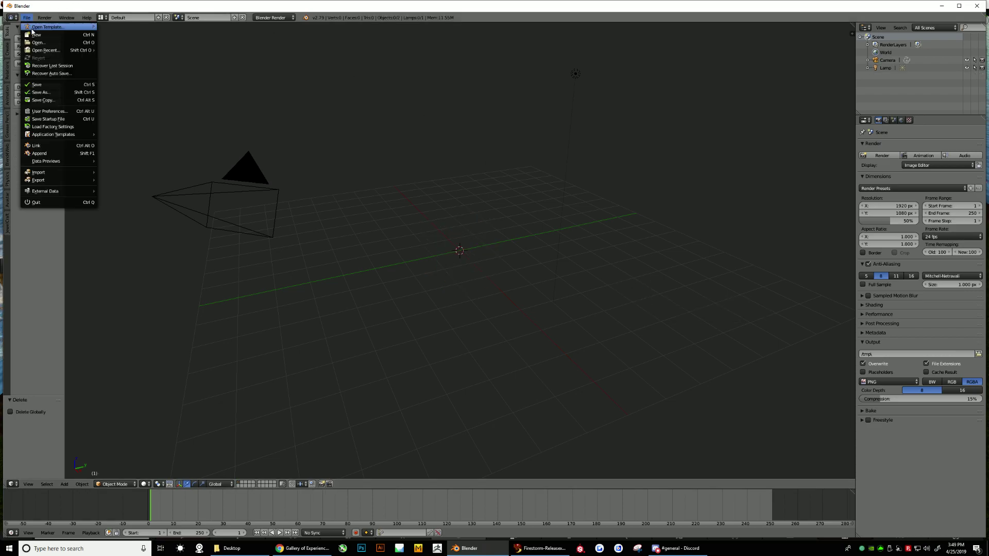
pyautogui.moveTo(59, 175)
pyautogui.click(133, 173)
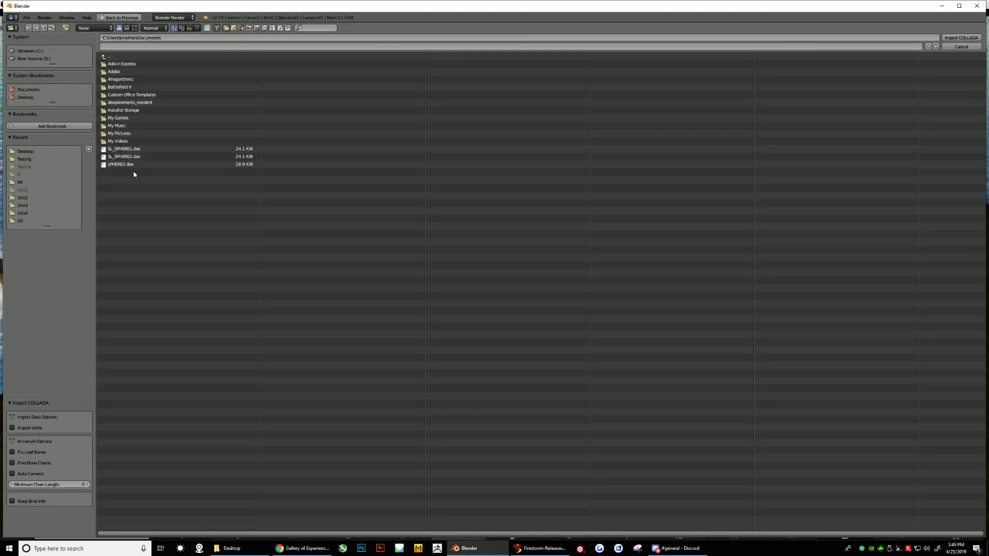
pyautogui.click(32, 152)
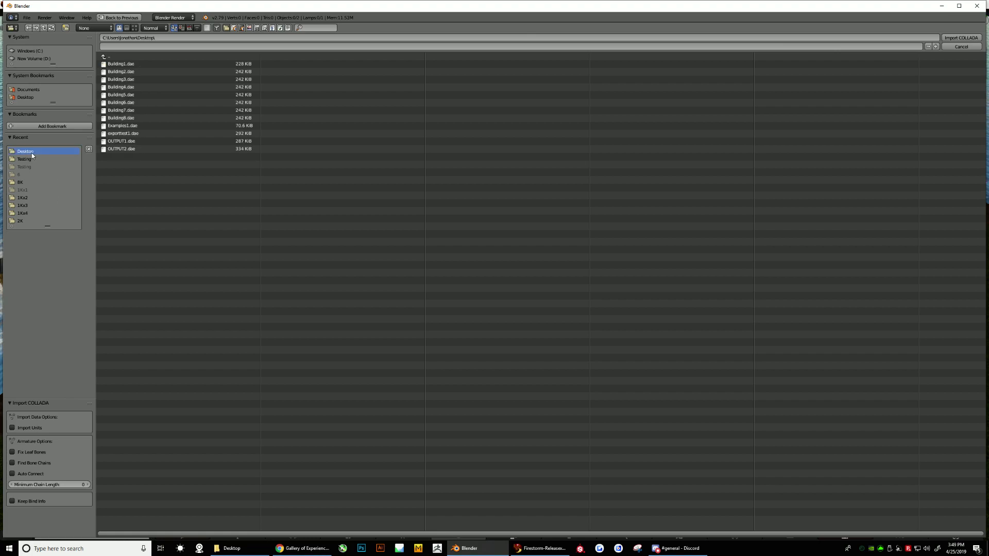
pyautogui.click(129, 120)
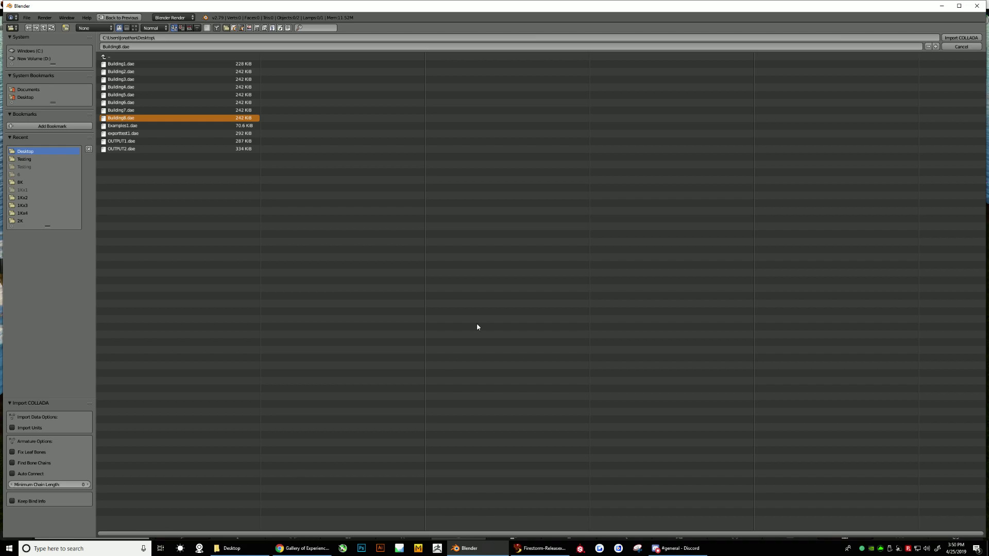
pyautogui.click(961, 39)
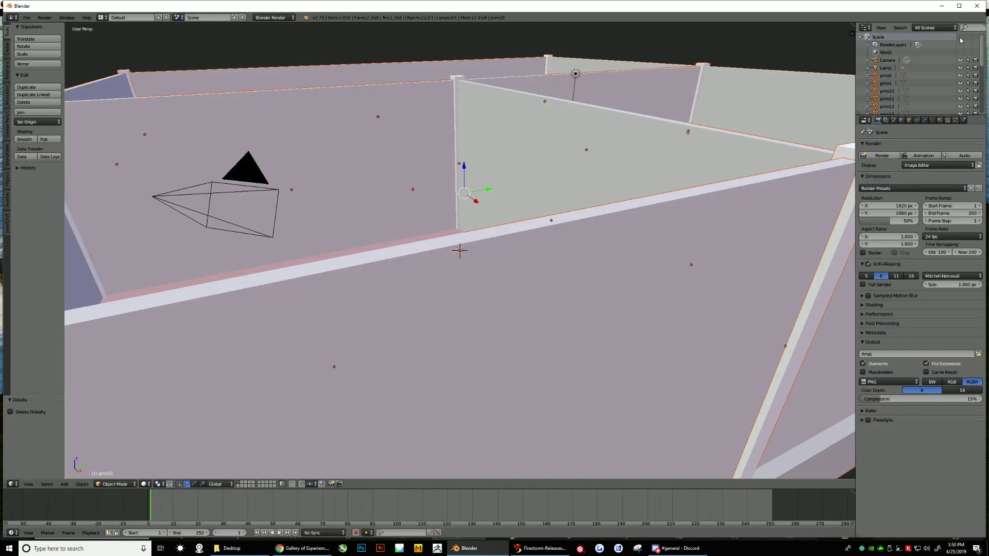
pyautogui.scroll(-5, 511, 251)
pyautogui.scroll(-4, 481, 256)
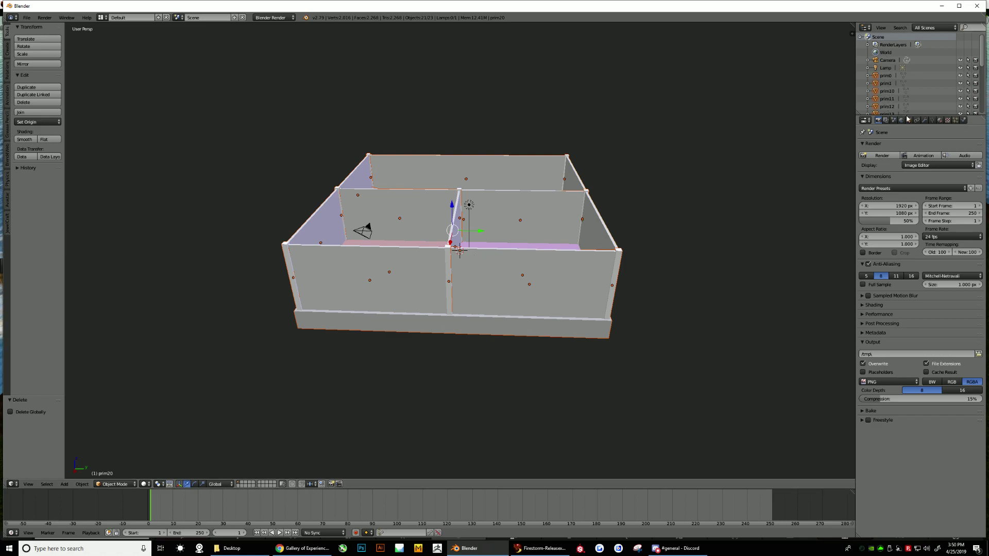
# - Enlarge the Outliner to list all imported prims and select several walls individually, ending with front wall prim15
pyautogui.moveTo(907, 117); pyautogui.dragTo(912, 238)
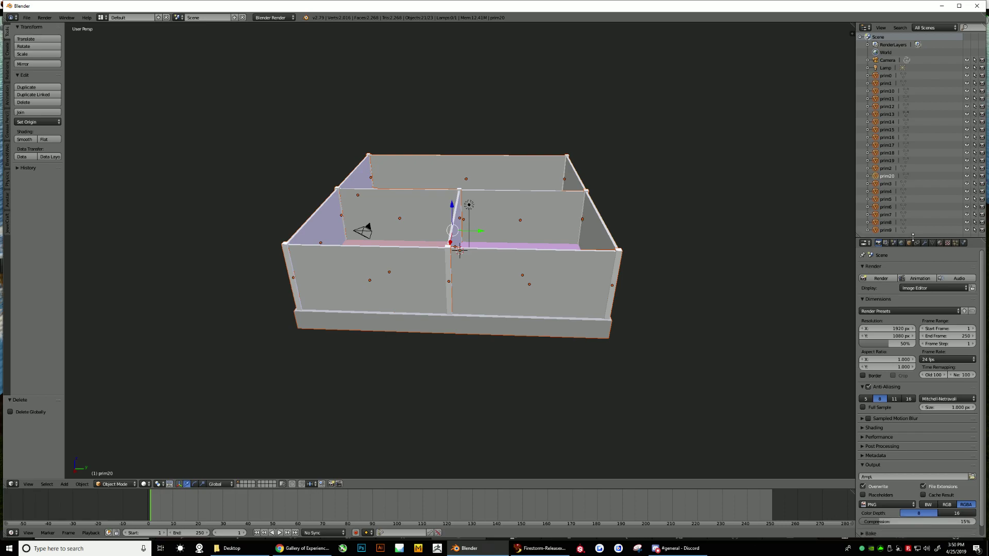
pyautogui.rightClick(566, 273)
pyautogui.rightClick(558, 209)
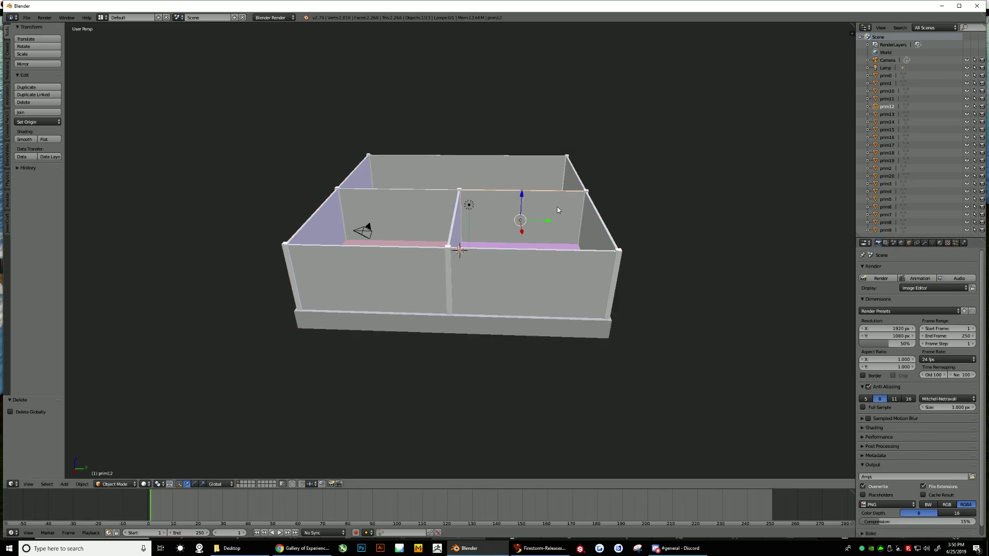
pyautogui.rightClick(402, 210)
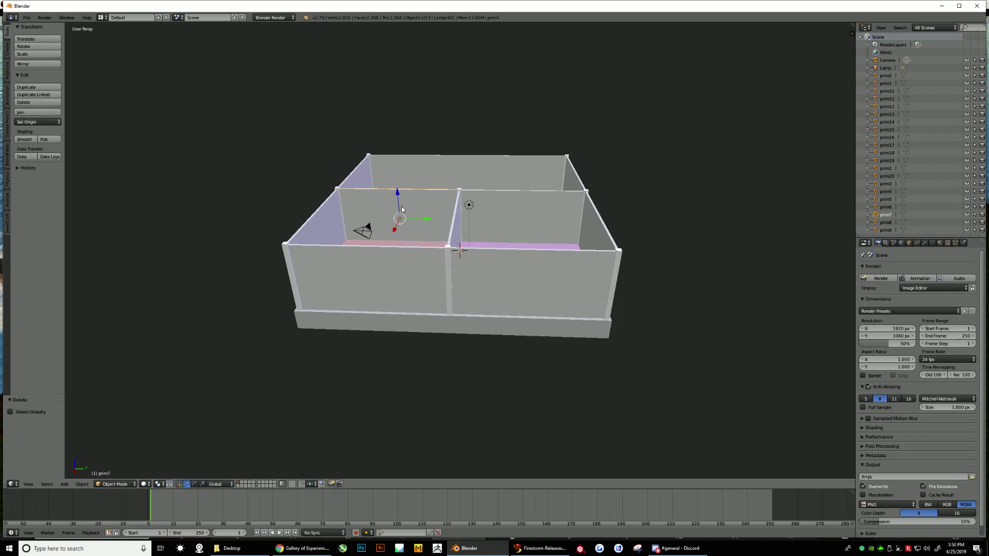
pyautogui.rightClick(393, 292)
pyautogui.rightClick(541, 280)
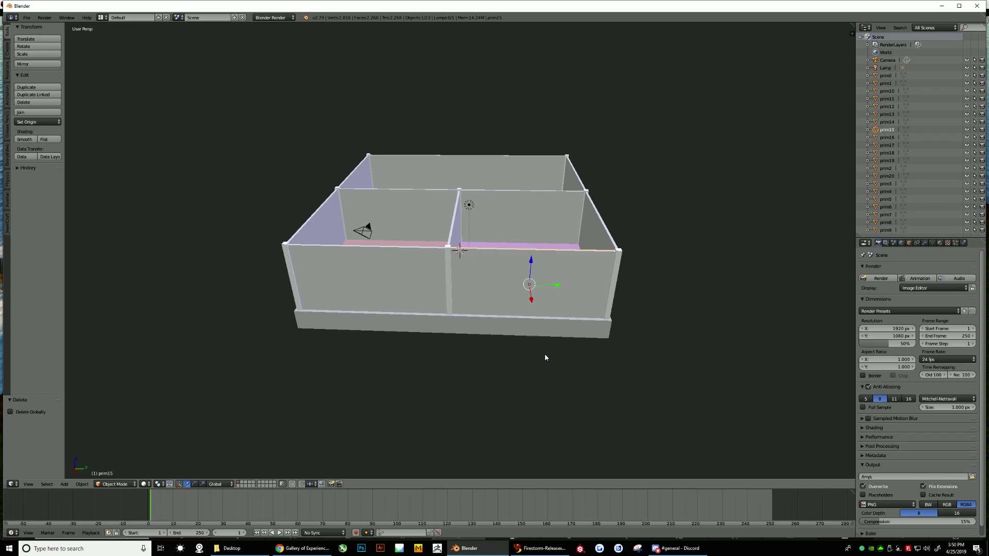
# - Examine the triangulated mesh of front wall prim15 in Edit Mode, and return to Object Mode
pyautogui.click(129, 485)
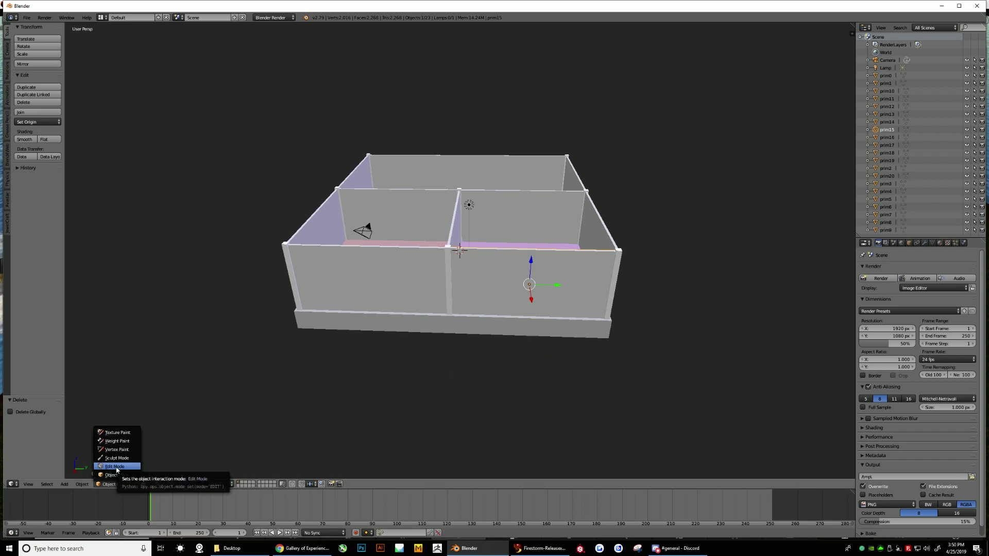
pyautogui.click(116, 467)
pyautogui.scroll(3, 558, 305)
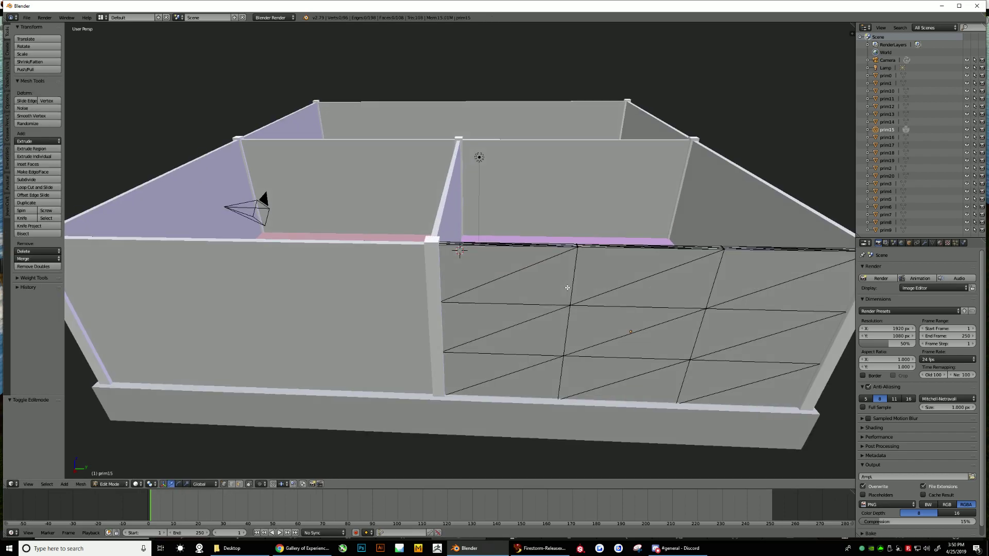
pyautogui.moveTo(567, 287); pyautogui.dragTo(507, 381, button='middle')
pyautogui.moveTo(481, 427); pyautogui.dragTo(497, 408, button='middle')
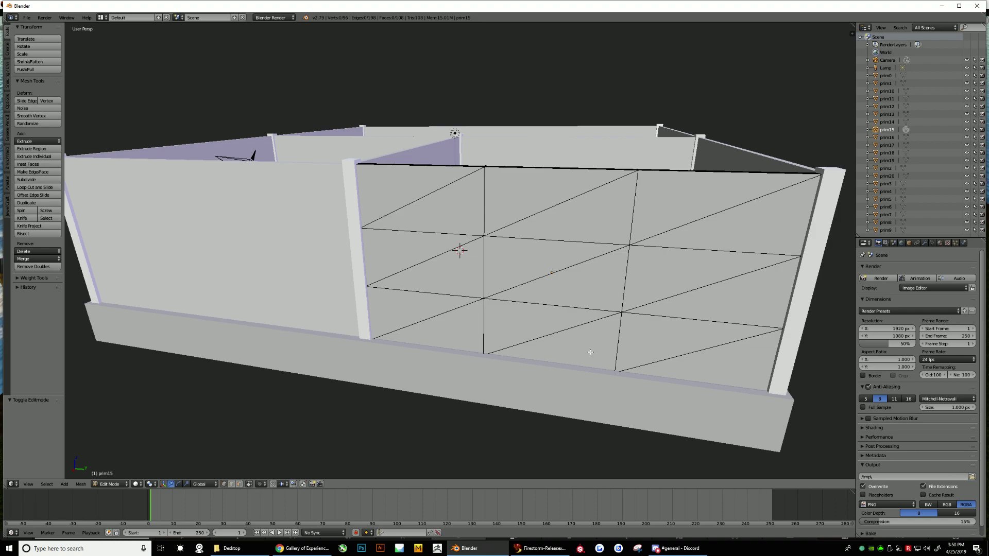
pyautogui.scroll(-4, 594, 352)
pyautogui.moveTo(545, 251); pyautogui.dragTo(550, 274, button='middle')
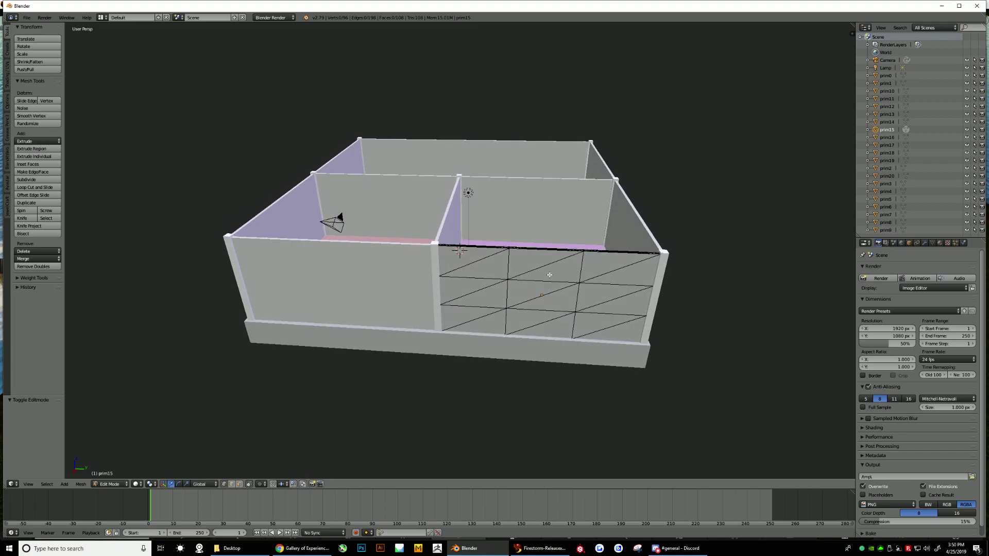
pyautogui.click(110, 484)
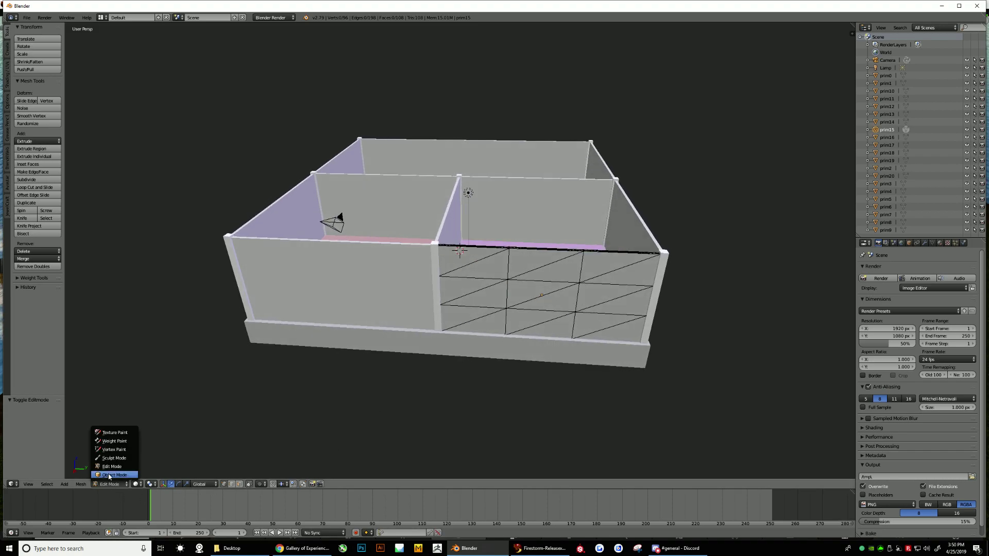
pyautogui.click(109, 475)
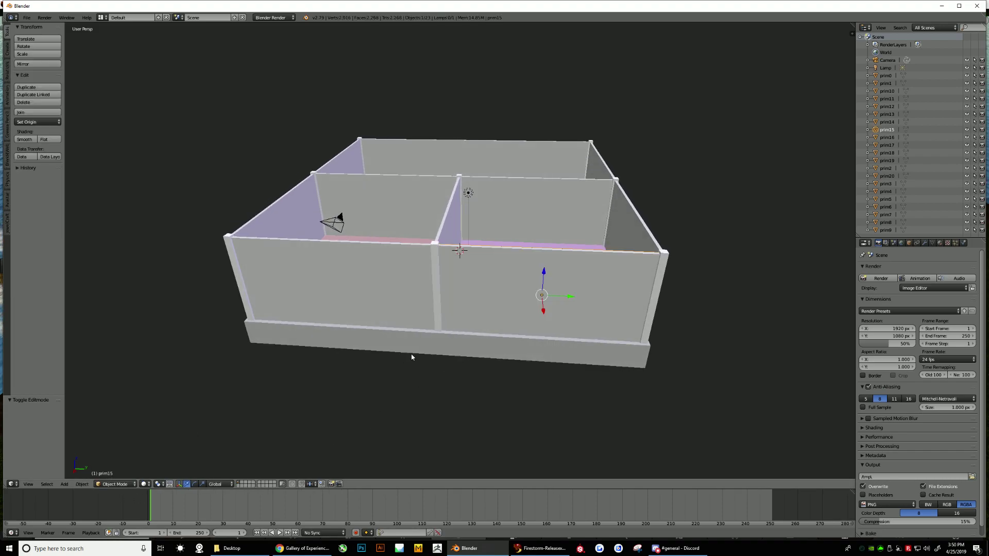
# - Add a Decimate modifier to the foundation object prim0, using Planar mode with an angle limit of 80°
pyautogui.click(886, 76)
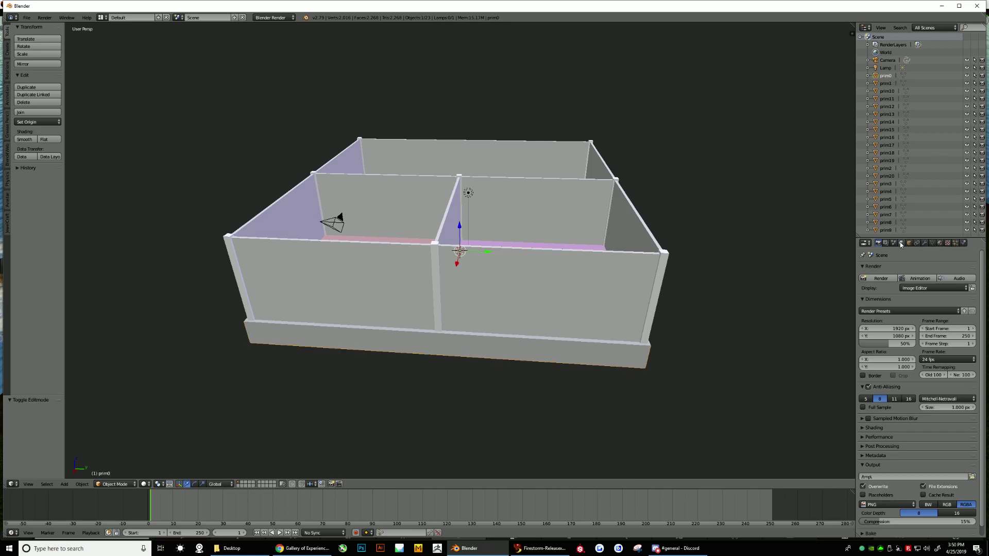
pyautogui.click(925, 243)
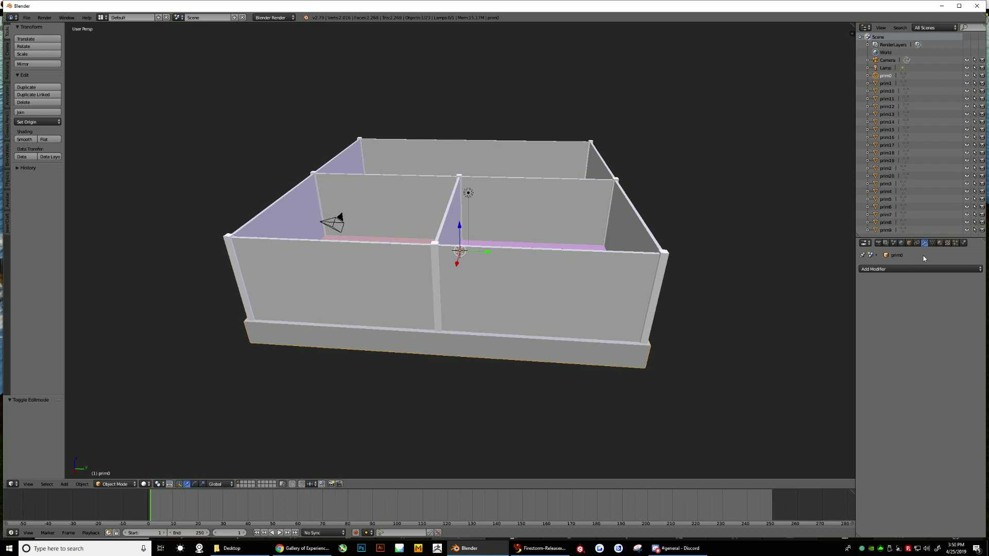
pyautogui.click(886, 270)
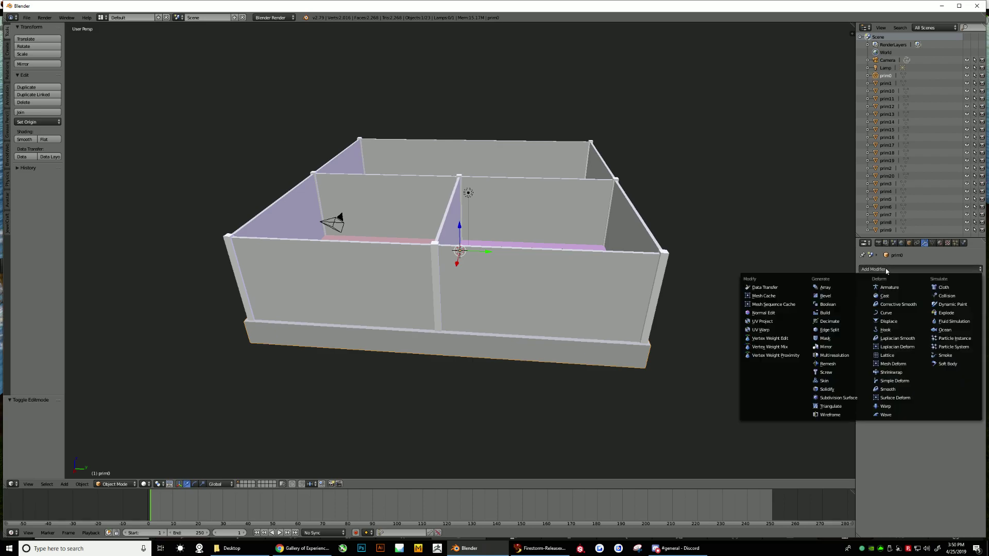
pyautogui.click(830, 325)
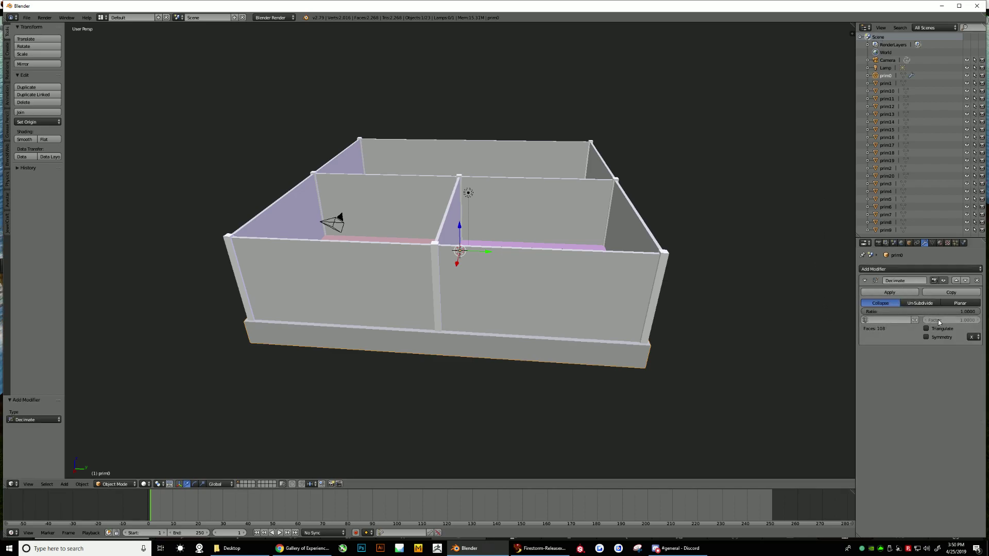
pyautogui.click(968, 304)
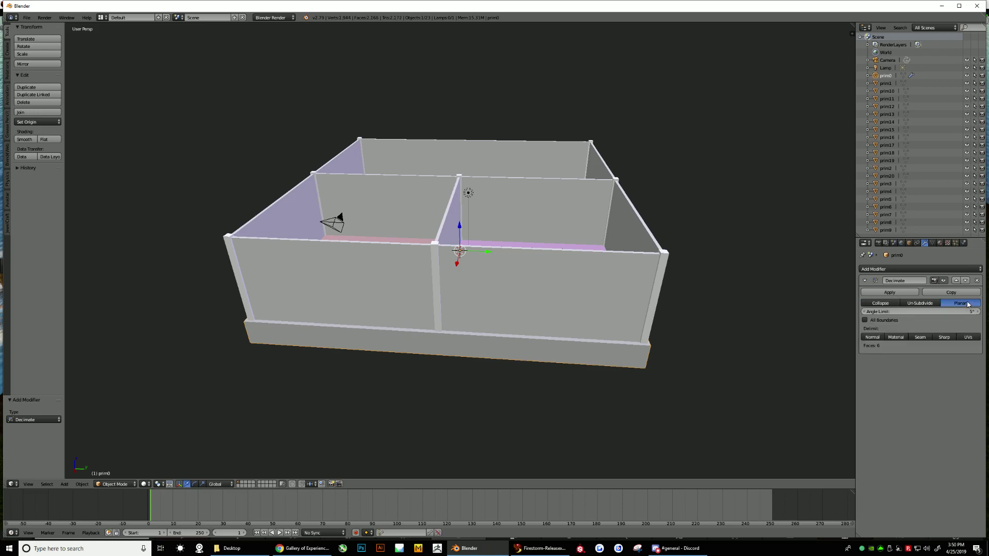
pyautogui.click(924, 313)
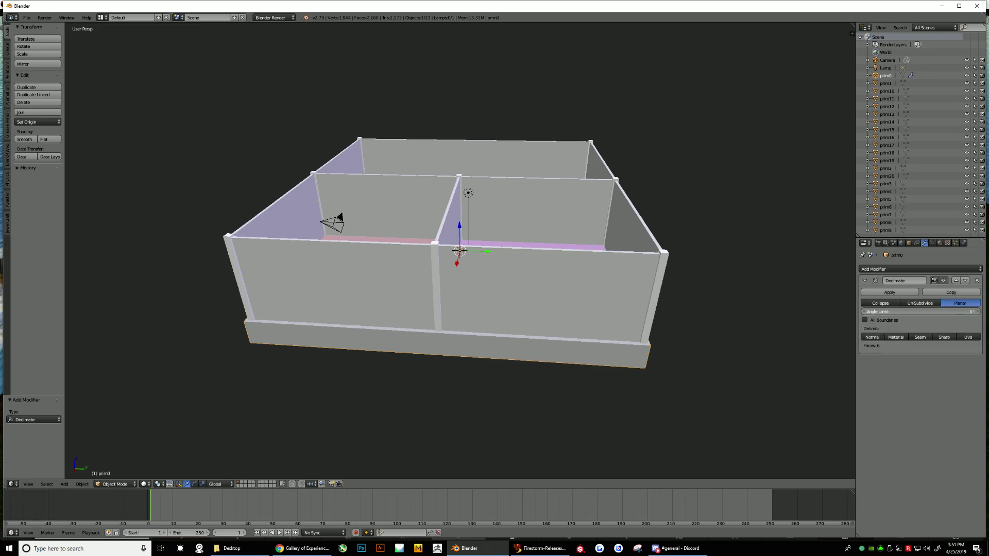
pyautogui.press('Return')
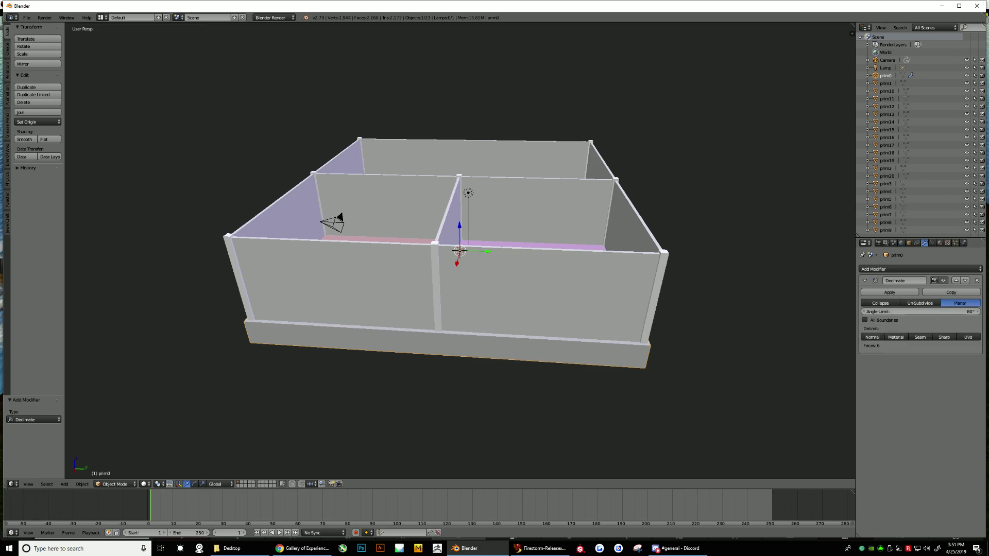
# - Delimit prim0's Decimate modifier by Sharp, and link prim0's modifiers to all the other prims, prim1 to prim20
pyautogui.click(945, 339)
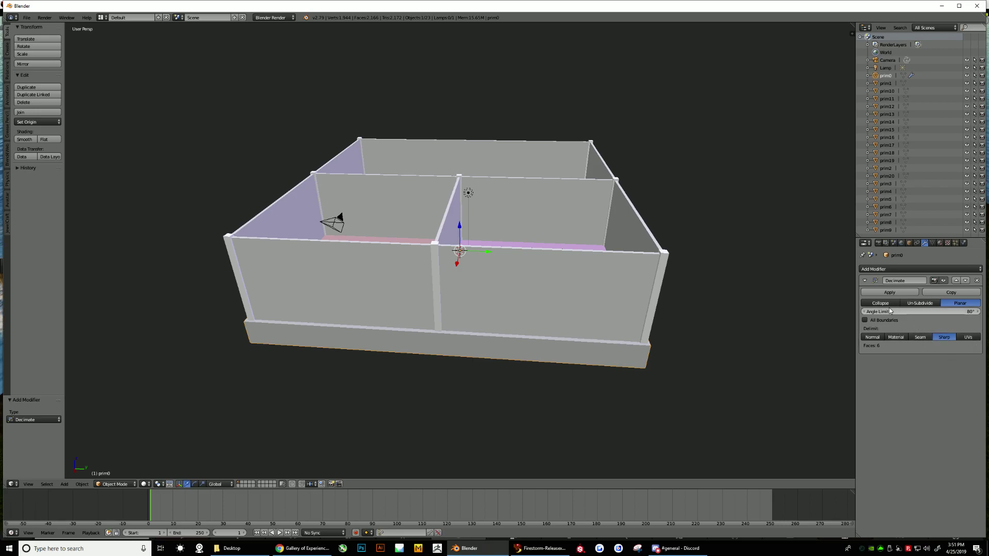
pyautogui.click(886, 84)
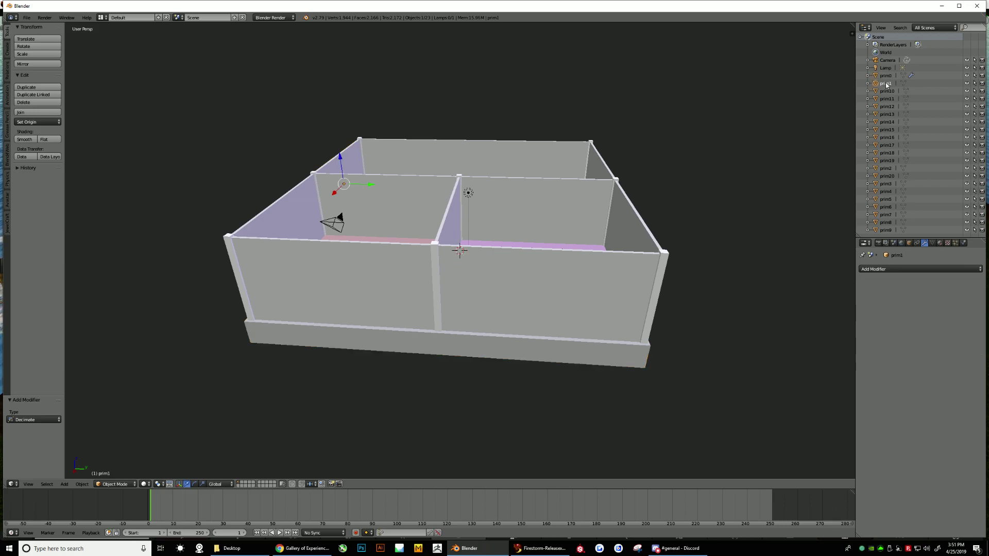
pyautogui.keyDown('ctrl'); pyautogui.click(885, 92); pyautogui.keyUp('ctrl')
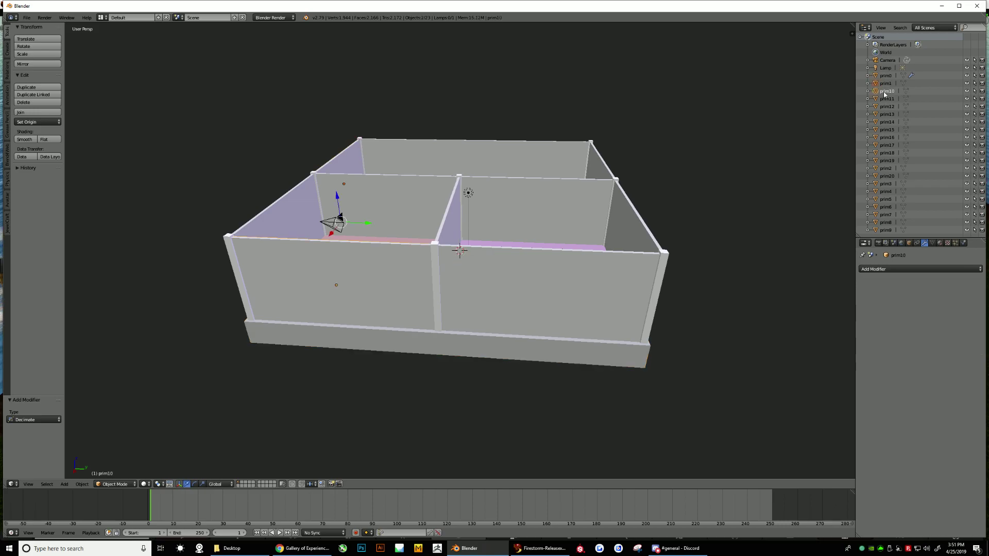
pyautogui.keyDown('ctrl'); pyautogui.click(885, 99); pyautogui.keyUp('ctrl')
pyautogui.keyDown('ctrl'); pyautogui.click(885, 107); pyautogui.keyUp('ctrl')
pyautogui.keyDown('ctrl'); pyautogui.click(885, 114); pyautogui.keyUp('ctrl')
pyautogui.keyDown('ctrl'); pyautogui.click(885, 122); pyautogui.keyUp('ctrl')
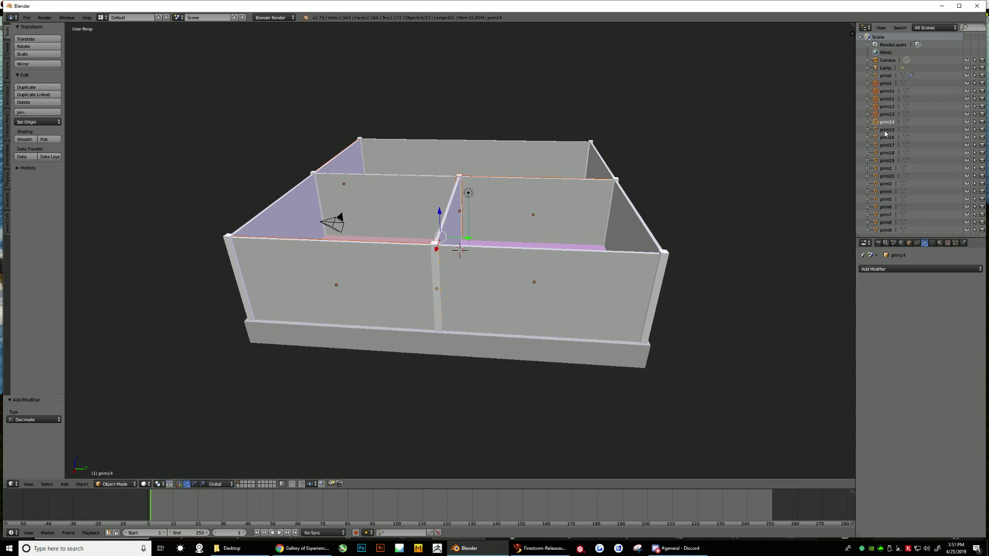
pyautogui.keyDown('ctrl'); pyautogui.click(884, 129); pyautogui.keyUp('ctrl')
pyautogui.keyDown('ctrl'); pyautogui.click(885, 137); pyautogui.keyUp('ctrl')
pyautogui.keyDown('ctrl'); pyautogui.click(885, 145); pyautogui.keyUp('ctrl')
pyautogui.keyDown('ctrl'); pyautogui.click(885, 153); pyautogui.keyUp('ctrl')
pyautogui.keyDown('ctrl'); pyautogui.click(886, 160); pyautogui.keyUp('ctrl')
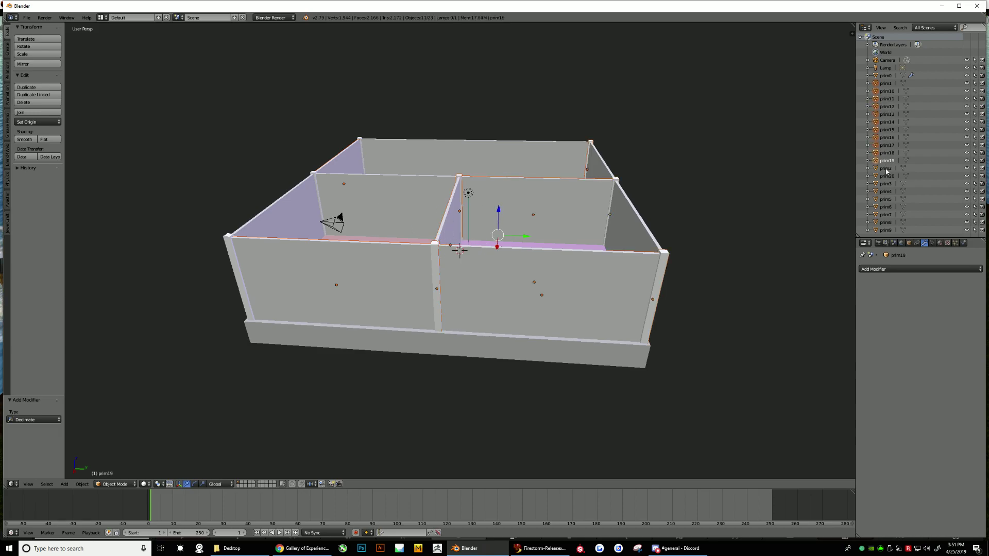
pyautogui.keyDown('ctrl'); pyautogui.click(886, 168); pyautogui.keyUp('ctrl')
pyautogui.keyDown('ctrl'); pyautogui.click(885, 176); pyautogui.keyUp('ctrl')
pyautogui.keyDown('ctrl'); pyautogui.click(886, 184); pyautogui.keyUp('ctrl')
pyautogui.keyDown('ctrl'); pyautogui.click(886, 191); pyautogui.keyUp('ctrl')
pyautogui.keyDown('ctrl'); pyautogui.click(888, 200); pyautogui.keyUp('ctrl')
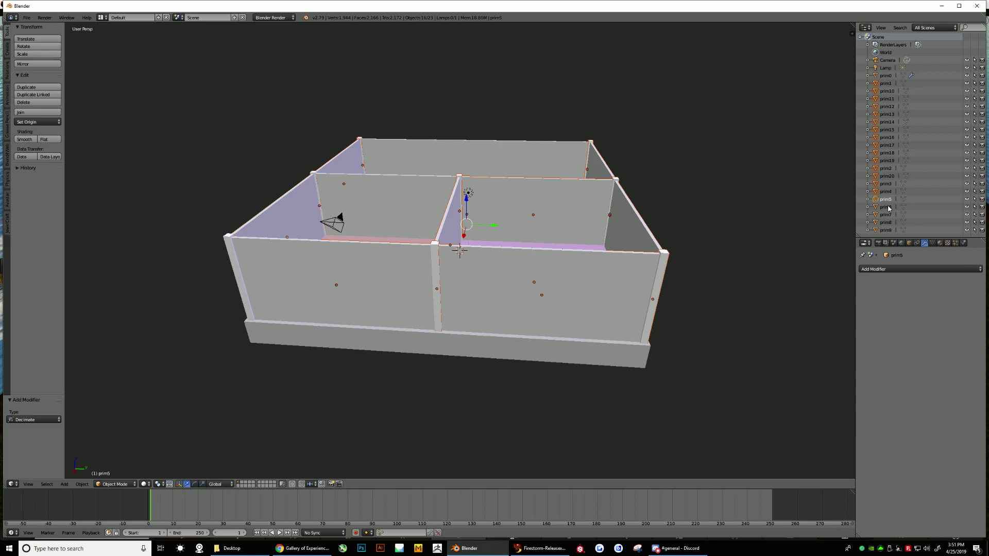
pyautogui.keyDown('ctrl'); pyautogui.click(886, 208); pyautogui.keyUp('ctrl')
pyautogui.keyDown('ctrl'); pyautogui.click(886, 215); pyautogui.keyUp('ctrl')
pyautogui.keyDown('ctrl'); pyautogui.click(886, 223); pyautogui.keyUp('ctrl')
pyautogui.keyDown('ctrl'); pyautogui.click(887, 230); pyautogui.keyUp('ctrl')
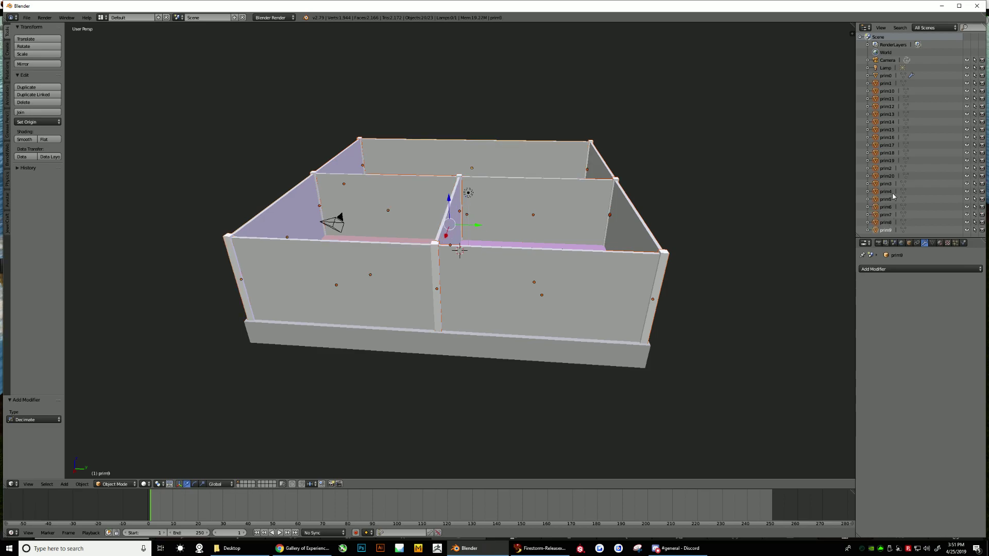
pyautogui.keyDown('ctrl'); pyautogui.click(884, 76); pyautogui.keyUp('ctrl')
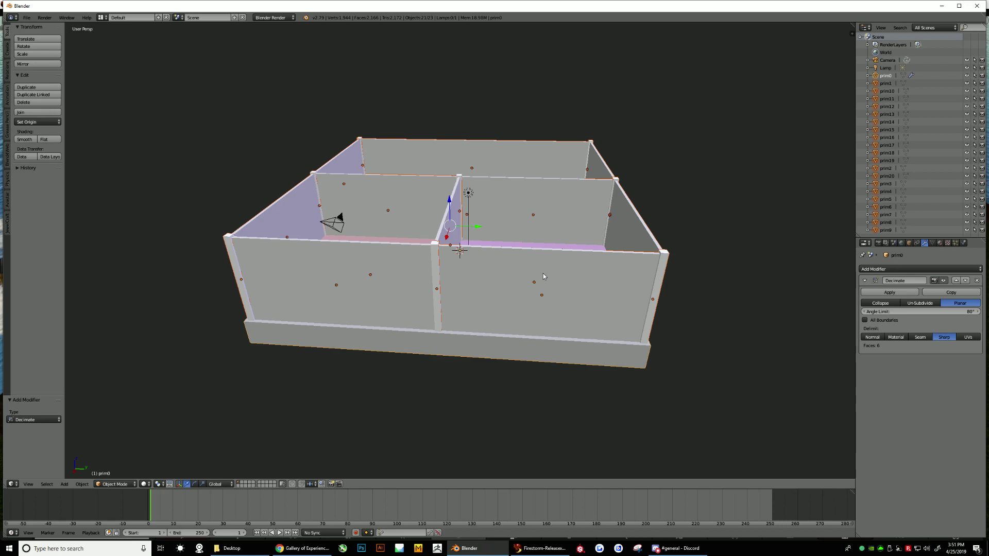
pyautogui.hotkey('ctrl', 'l')
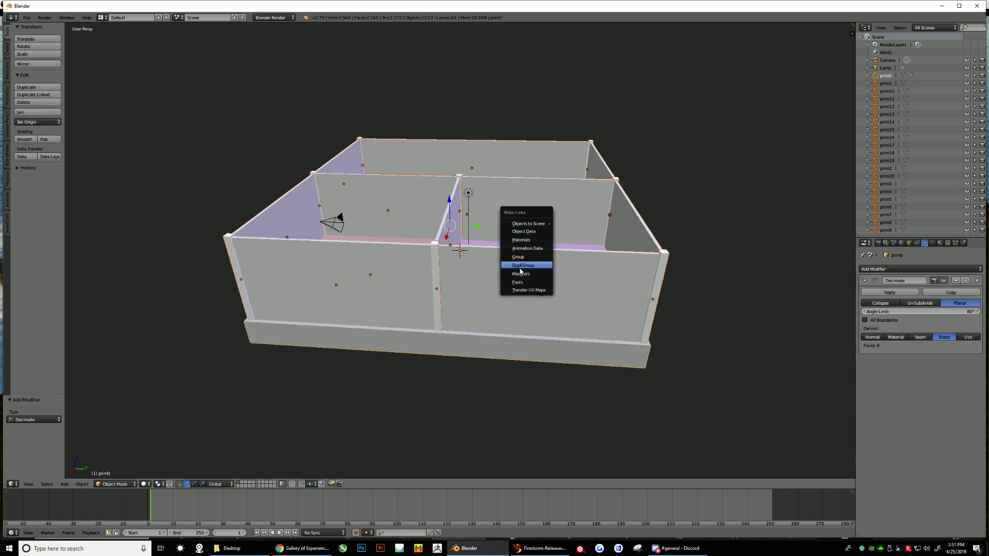
pyautogui.click(518, 276)
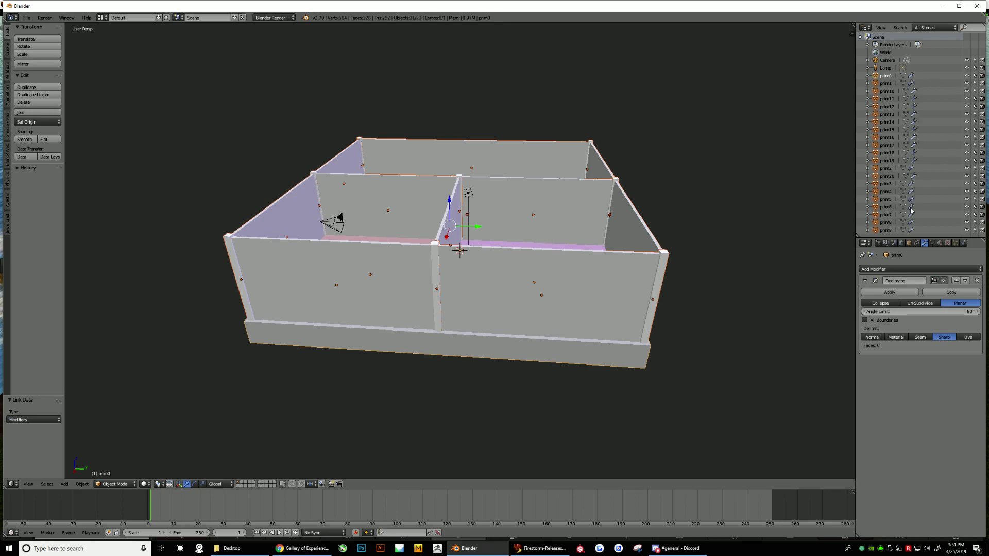
# - Apply the Decimate modifier on each prim individually, covering all objects from prim0 to prim20
pyautogui.click(885, 78)
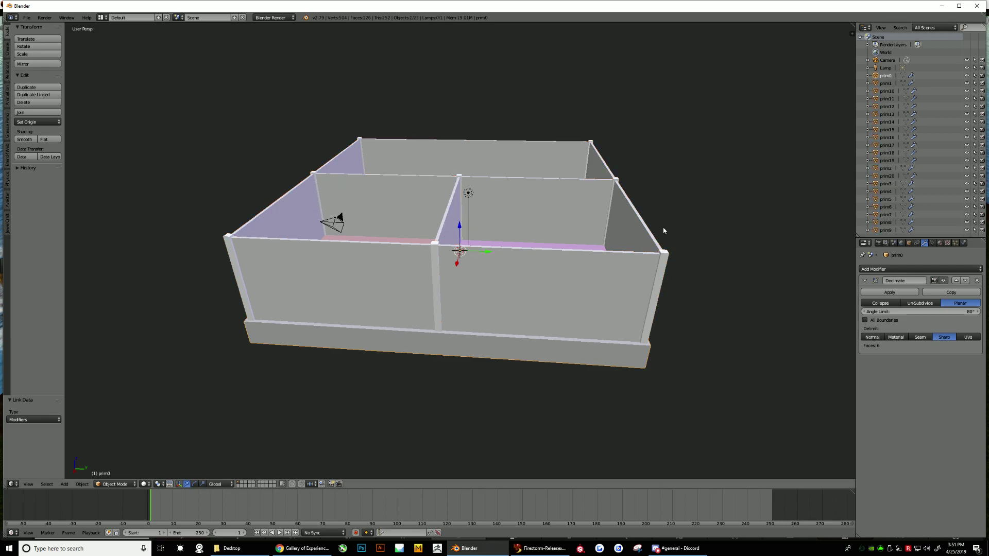
pyautogui.click(890, 292)
pyautogui.click(886, 84)
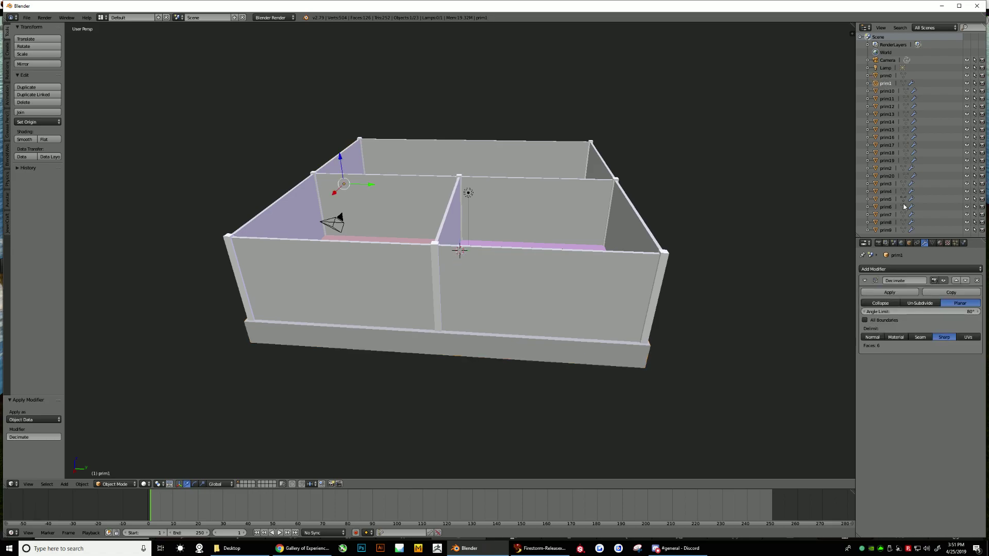
pyautogui.click(889, 292)
pyautogui.click(887, 91)
pyautogui.click(890, 292)
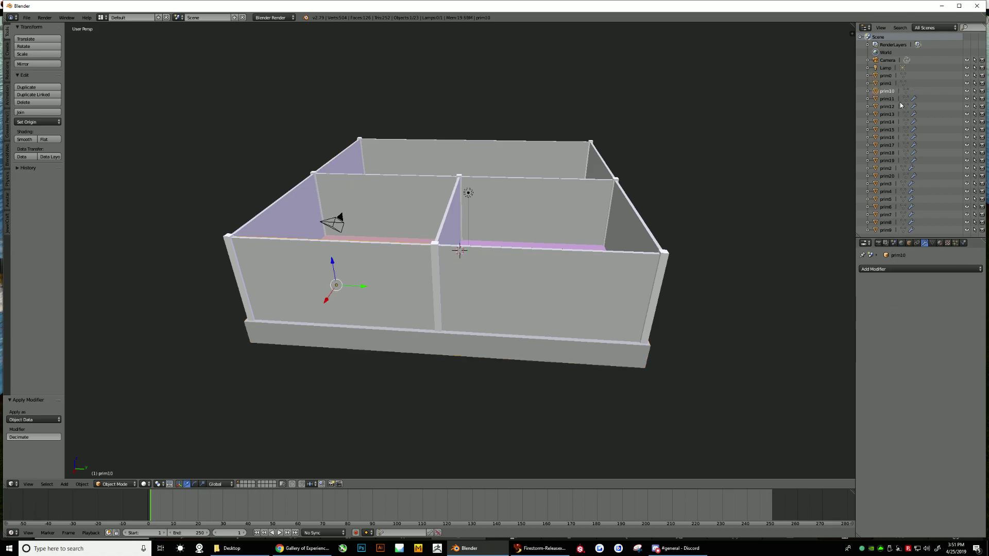
pyautogui.click(887, 99)
pyautogui.click(890, 292)
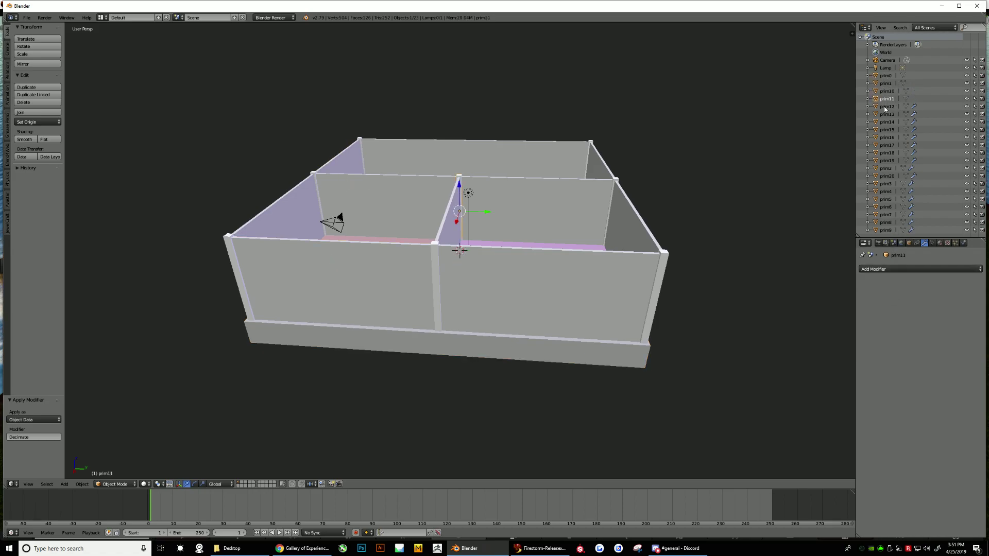
pyautogui.click(886, 107)
pyautogui.click(890, 292)
pyautogui.click(887, 115)
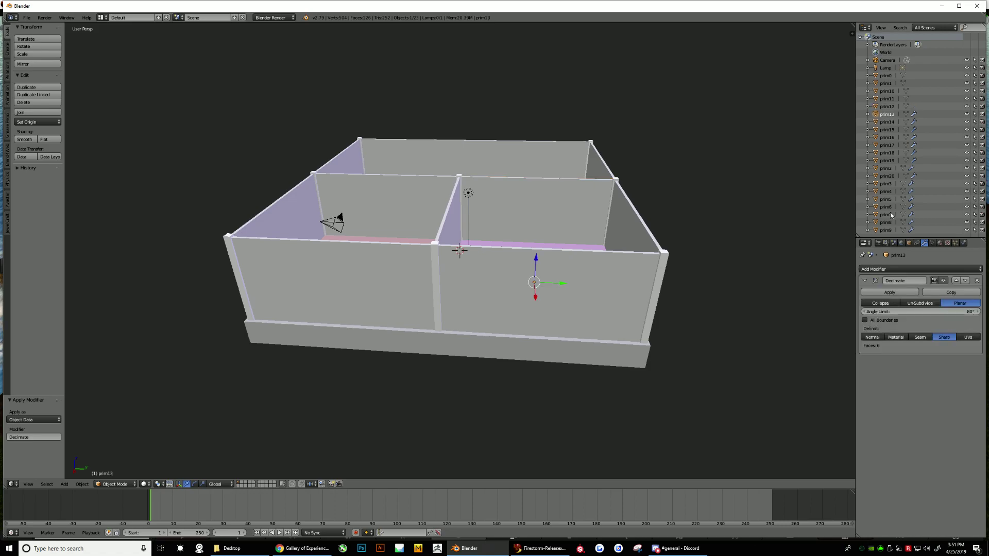
pyautogui.click(890, 292)
pyautogui.click(887, 122)
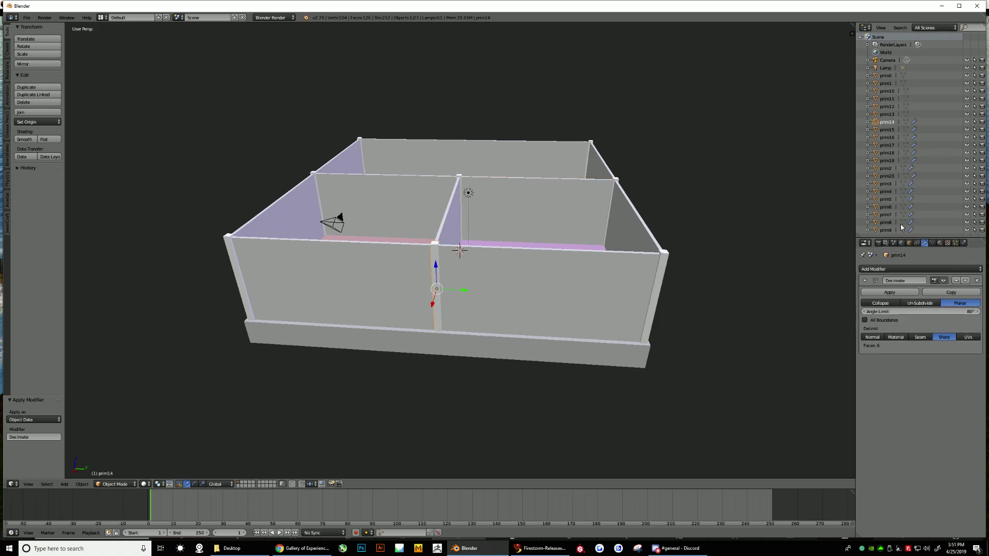
pyautogui.click(890, 293)
pyautogui.click(887, 130)
pyautogui.click(890, 292)
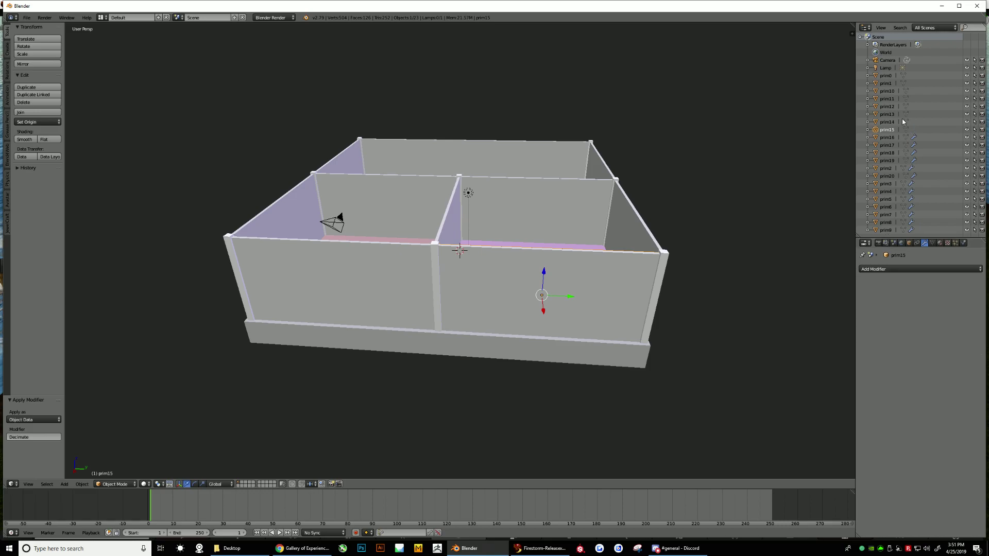
pyautogui.click(887, 137)
pyautogui.click(890, 293)
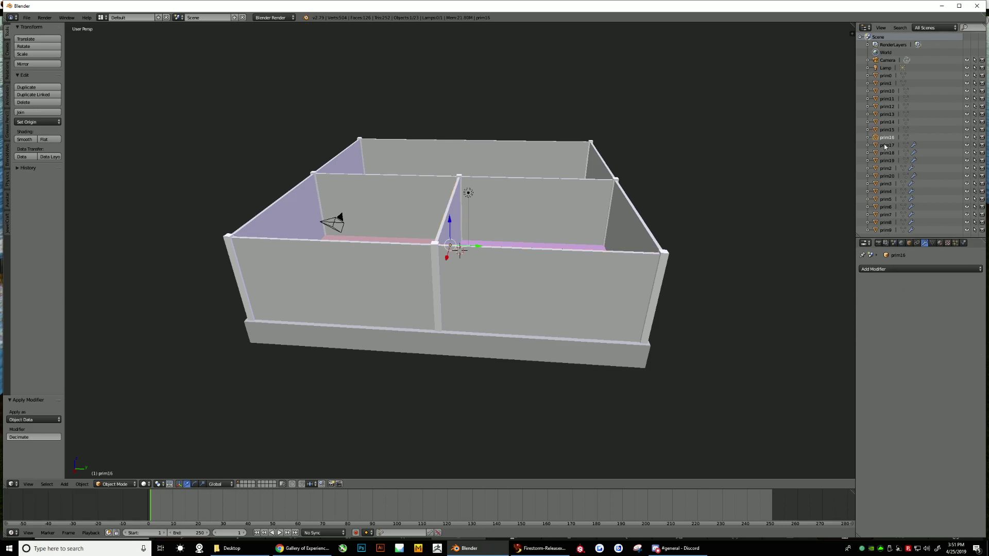
pyautogui.click(887, 145)
pyautogui.click(889, 292)
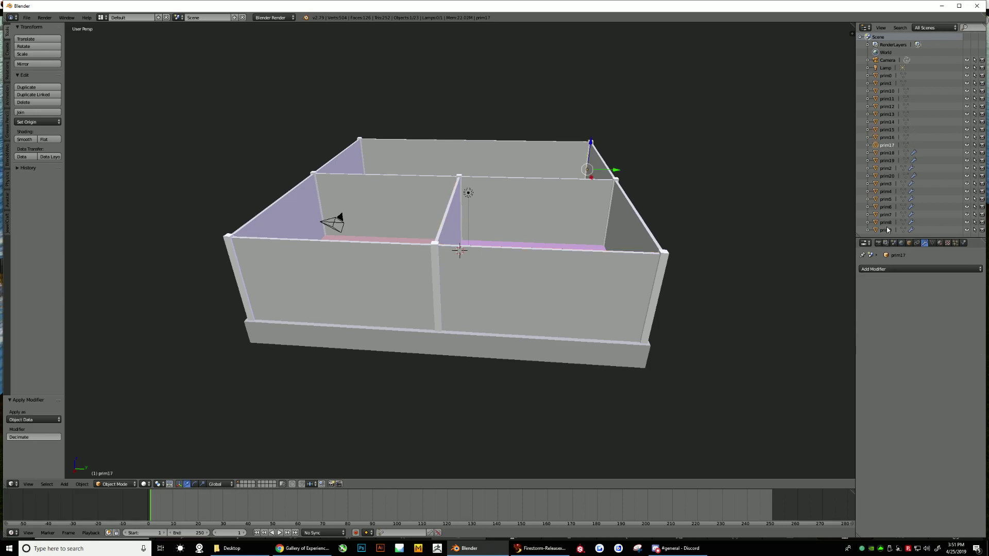
pyautogui.click(886, 153)
pyautogui.click(889, 293)
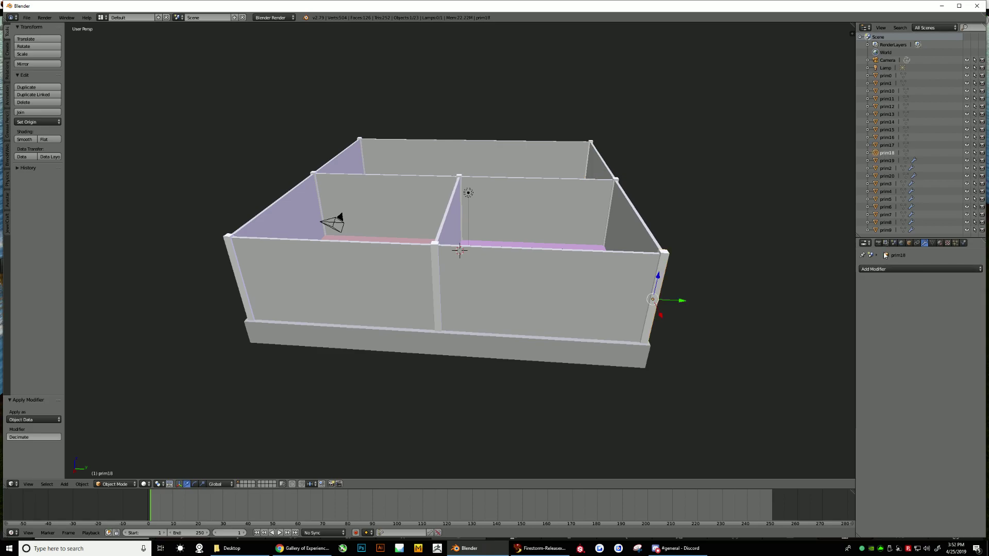
pyautogui.click(887, 160)
pyautogui.click(889, 292)
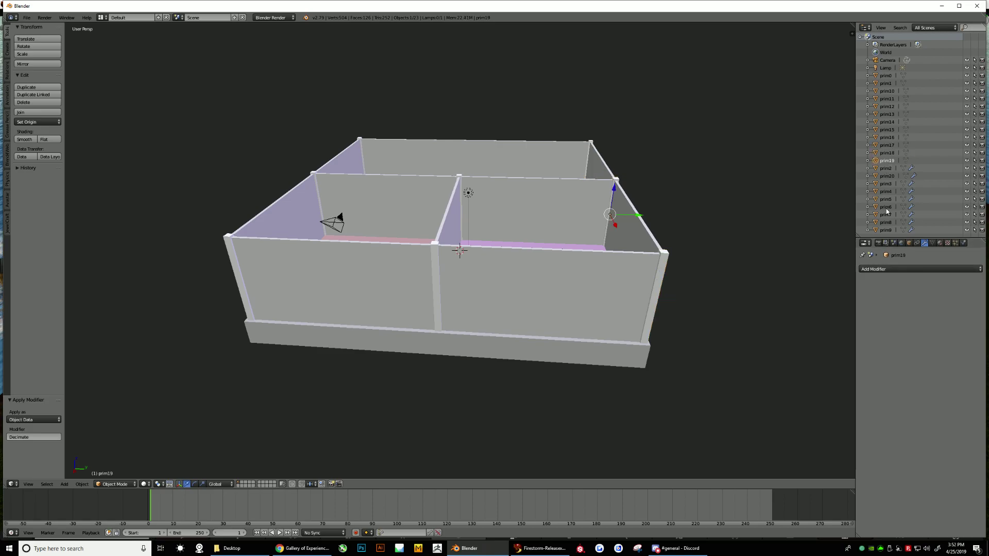
pyautogui.click(887, 168)
pyautogui.click(889, 292)
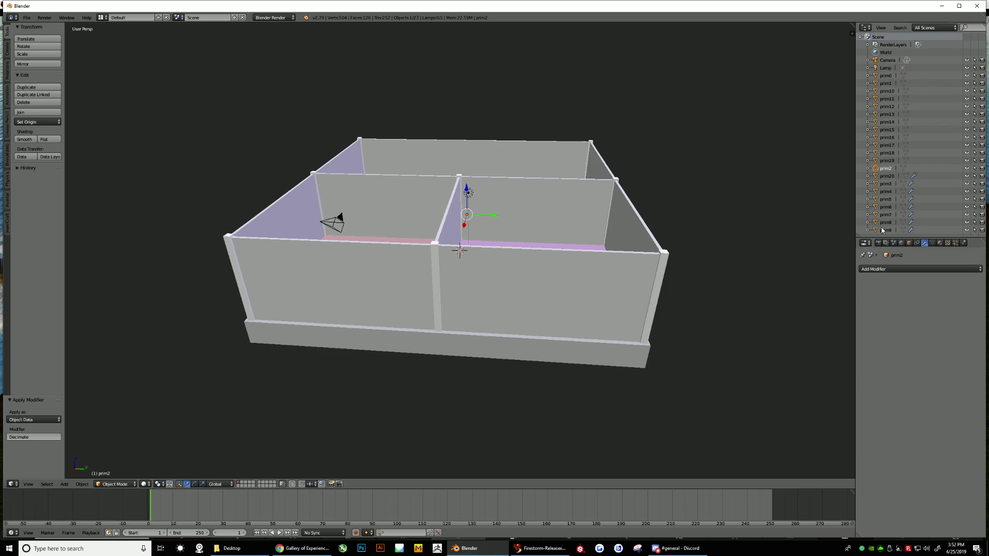
pyautogui.click(887, 176)
pyautogui.click(890, 292)
pyautogui.click(886, 184)
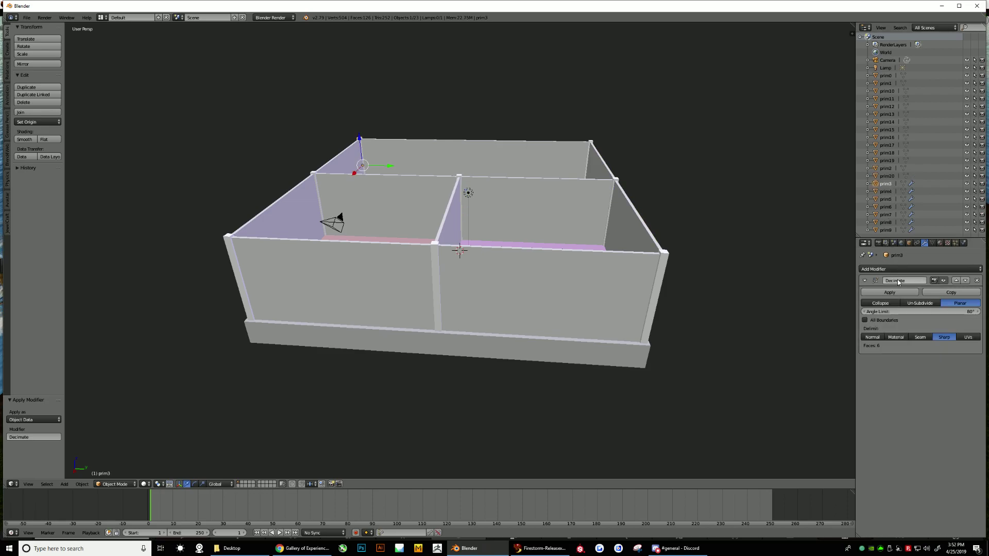
pyautogui.click(890, 292)
pyautogui.click(886, 191)
pyautogui.click(889, 292)
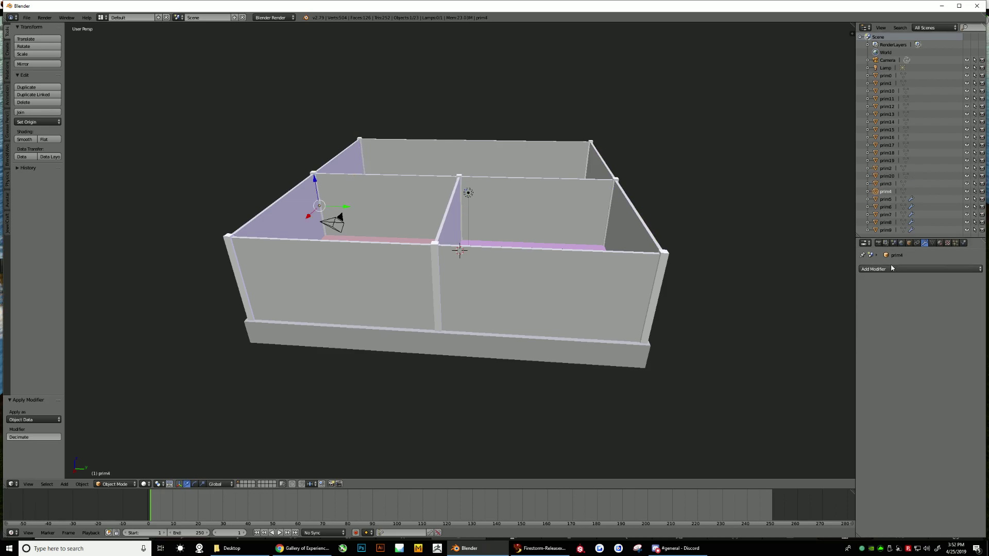
pyautogui.click(886, 199)
pyautogui.click(890, 292)
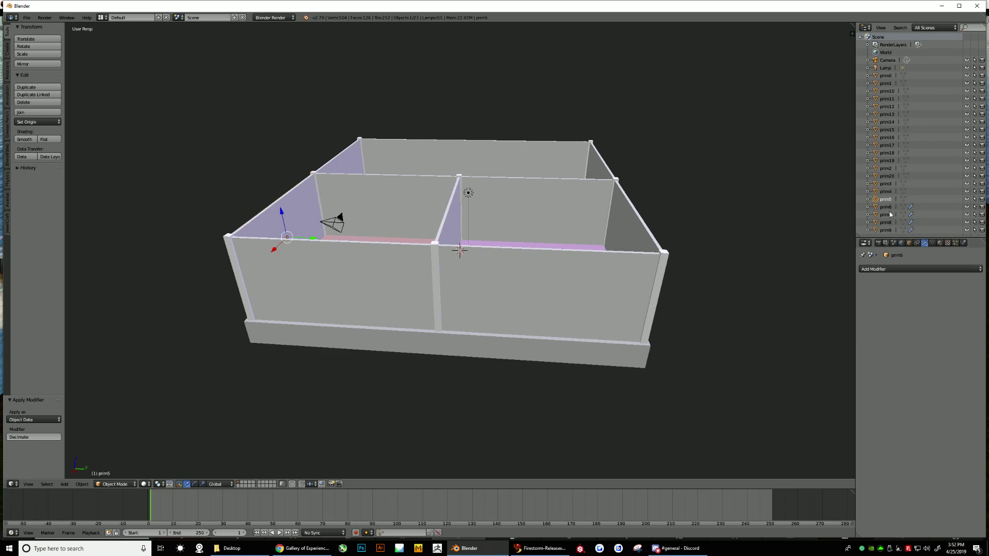
pyautogui.click(886, 206)
pyautogui.click(890, 292)
pyautogui.click(885, 214)
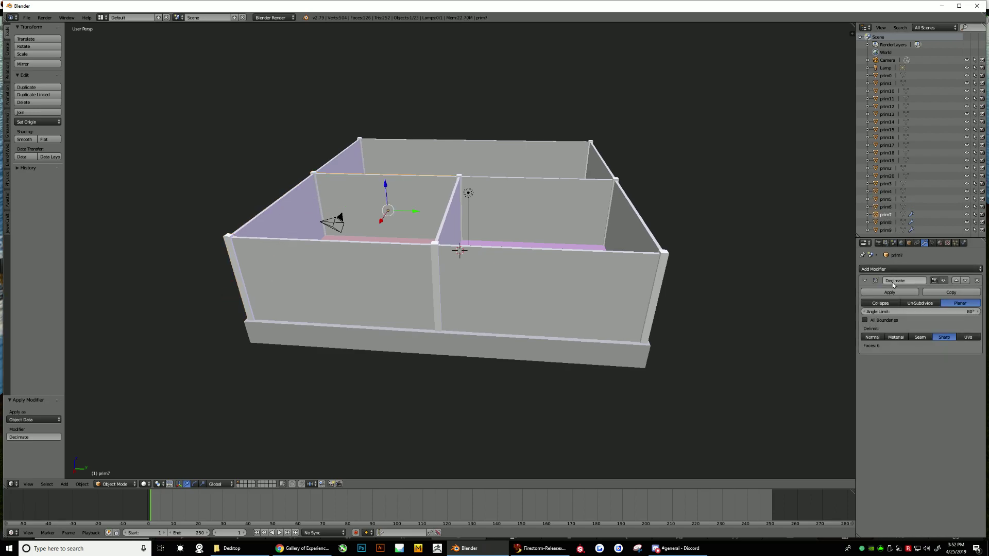
pyautogui.click(889, 293)
pyautogui.click(886, 222)
pyautogui.click(890, 292)
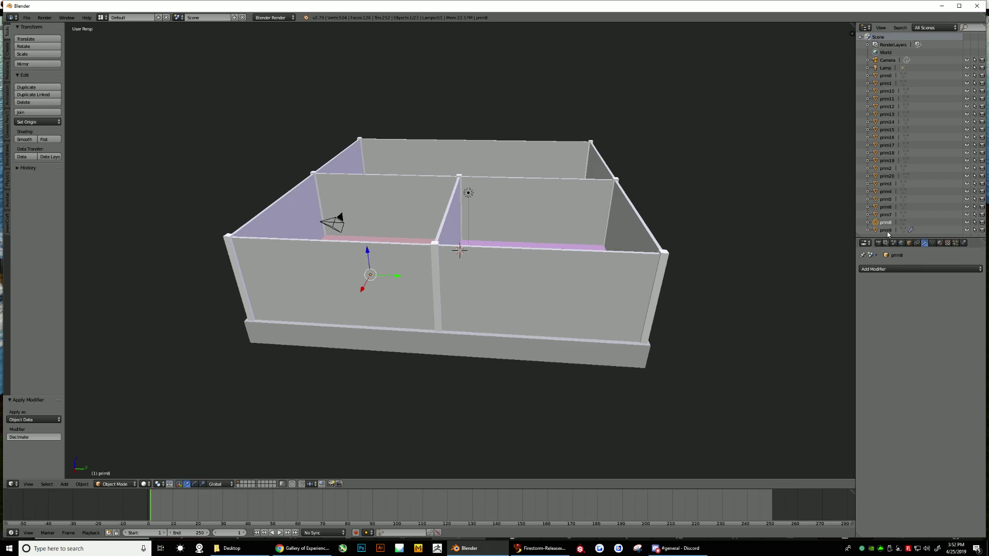
pyautogui.click(886, 230)
pyautogui.click(889, 292)
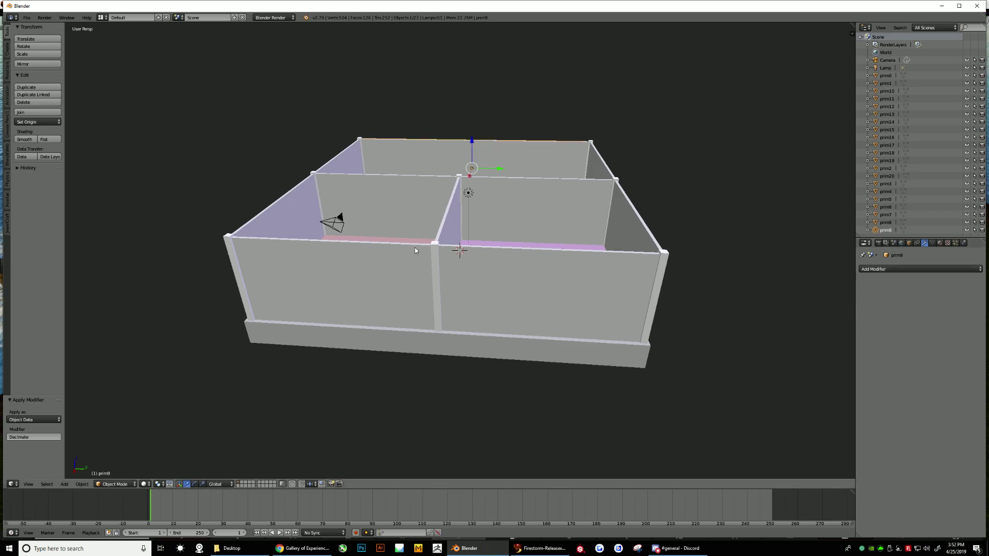
# - Examine the decimated mesh of front wall prim15 in Edit Mode, and return to Object Mode
pyautogui.rightClick(570, 289)
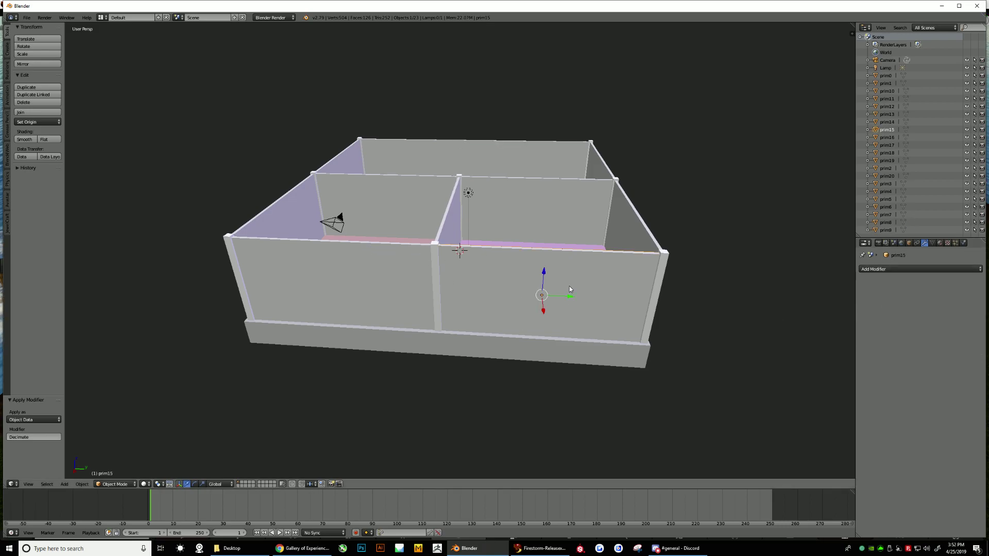
pyautogui.click(116, 484)
pyautogui.click(124, 468)
pyautogui.scroll(3, 634, 306)
pyautogui.moveTo(634, 306)
pyautogui.mouseDown(button='middle')
pyautogui.moveTo(596, 312)
pyautogui.moveTo(587, 337)
pyautogui.moveTo(603, 309)
pyautogui.moveTo(633, 308)
pyautogui.moveTo(613, 299)
pyautogui.moveTo(627, 306)
pyautogui.mouseUp(button='middle')
pyautogui.scroll(-4, 612, 304)
pyautogui.scroll(2, 626, 307)
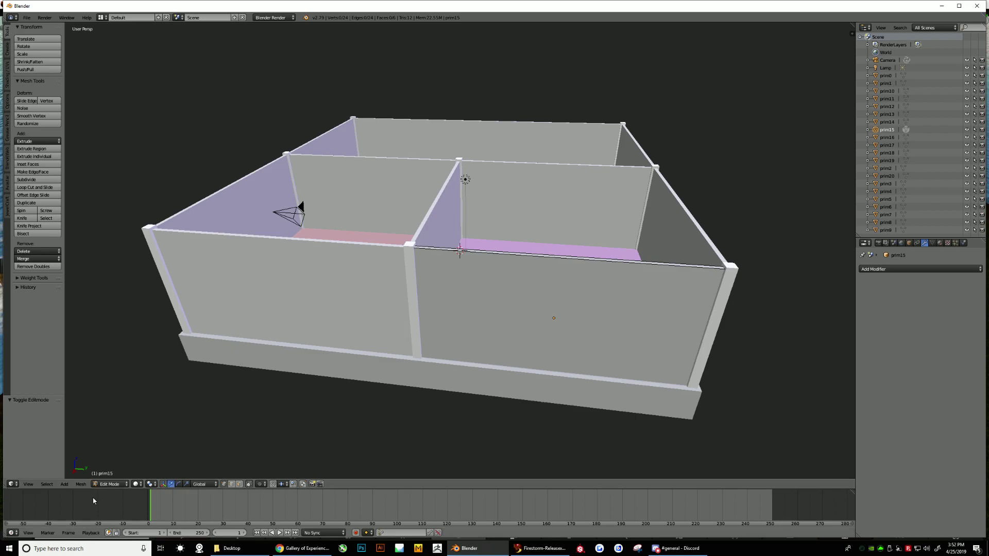
pyautogui.click(107, 485)
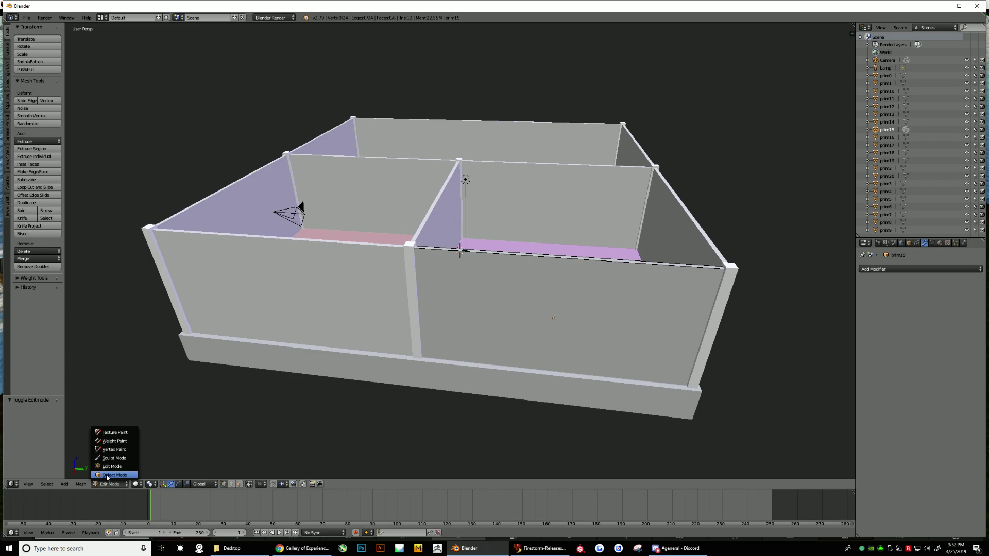
pyautogui.click(112, 475)
pyautogui.click(114, 484)
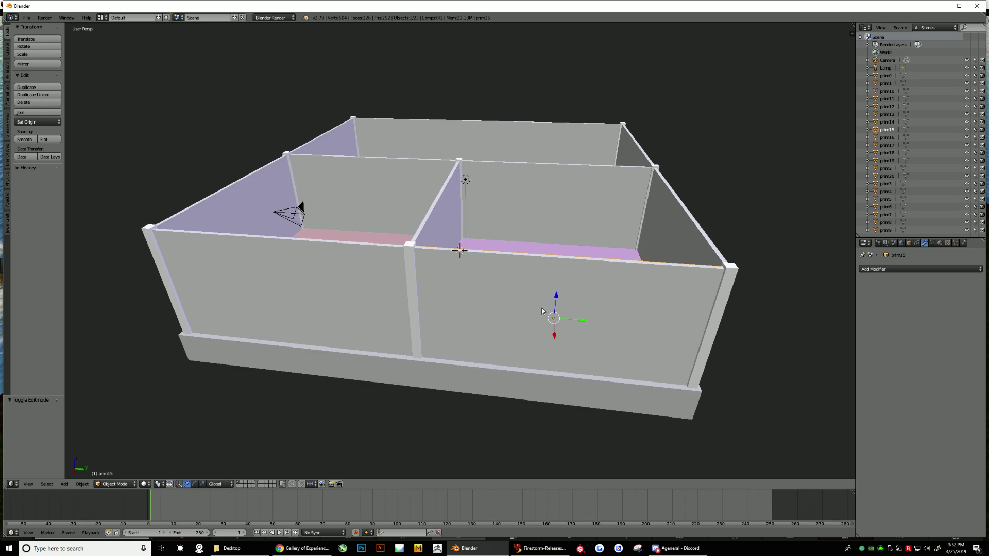
# - Add a Solidify modifier to front wall prim15
pyautogui.moveTo(570, 357); pyautogui.dragTo(451, 286, button='middle')
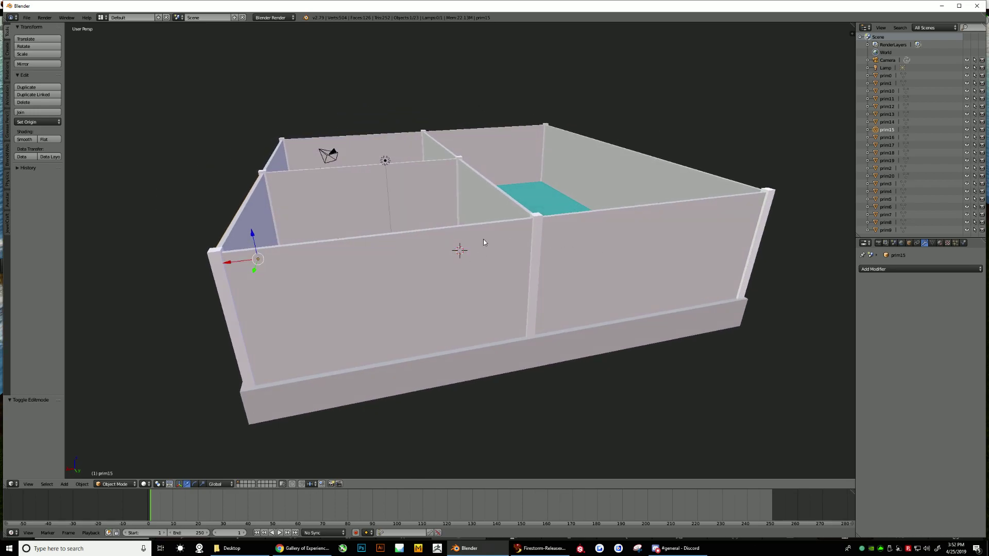
pyautogui.moveTo(483, 239); pyautogui.dragTo(426, 287, button='middle')
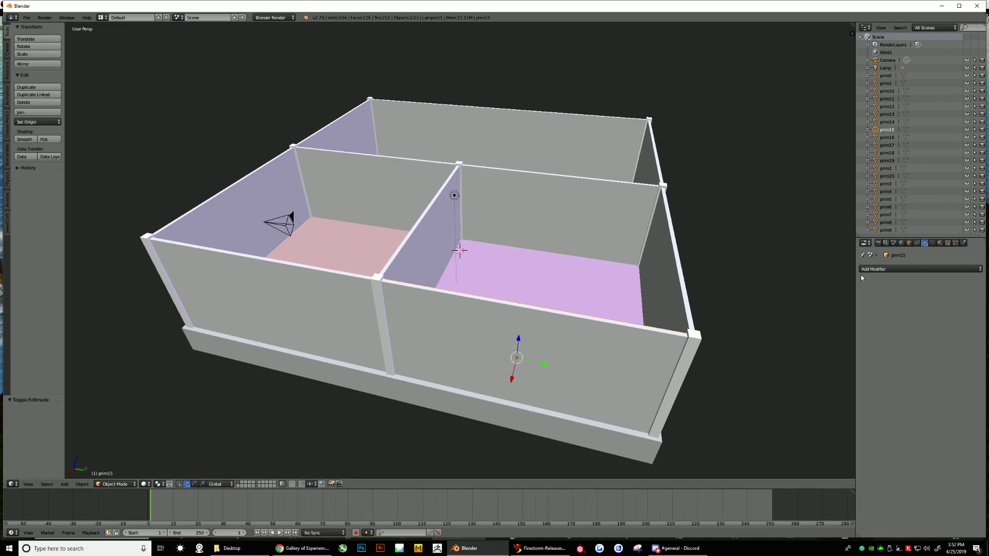
pyautogui.click(895, 270)
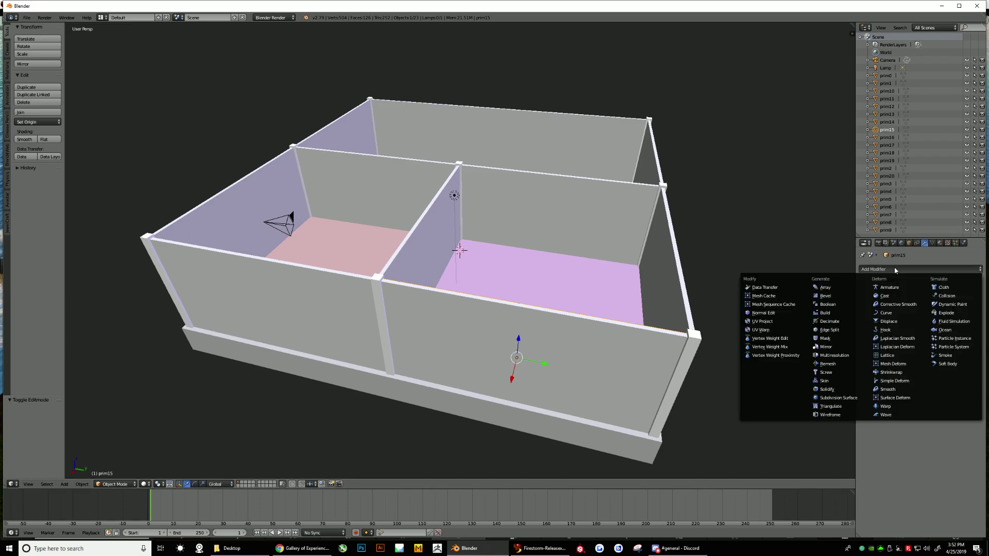
pyautogui.click(828, 389)
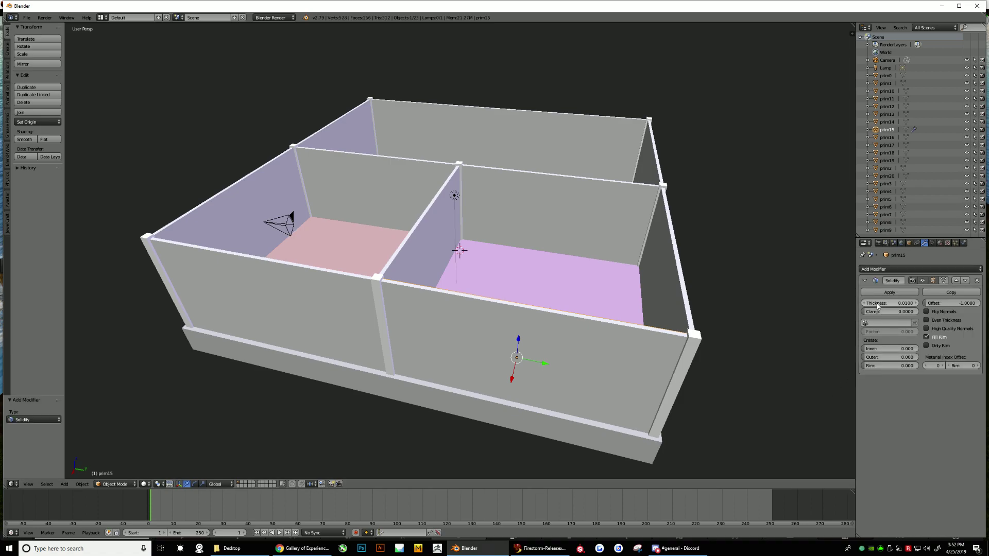
# - Set the Solidify thickness to 1 and clamp to 1 on front wall prim15, and apply the modifier
pyautogui.click(907, 304)
pyautogui.write('1')
pyautogui.press('Return')
pyautogui.click(906, 311)
pyautogui.write('1')
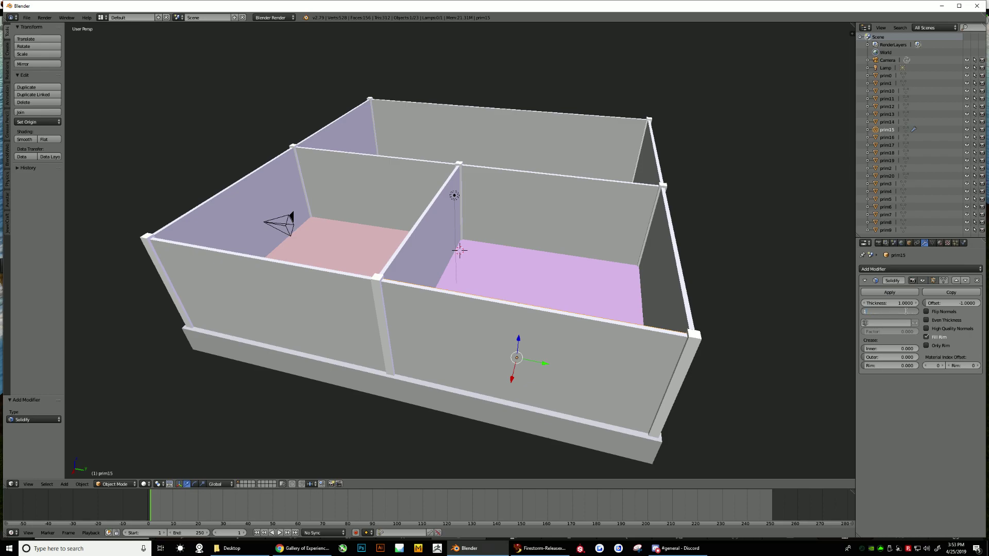
pyautogui.press('Return')
pyautogui.click(890, 292)
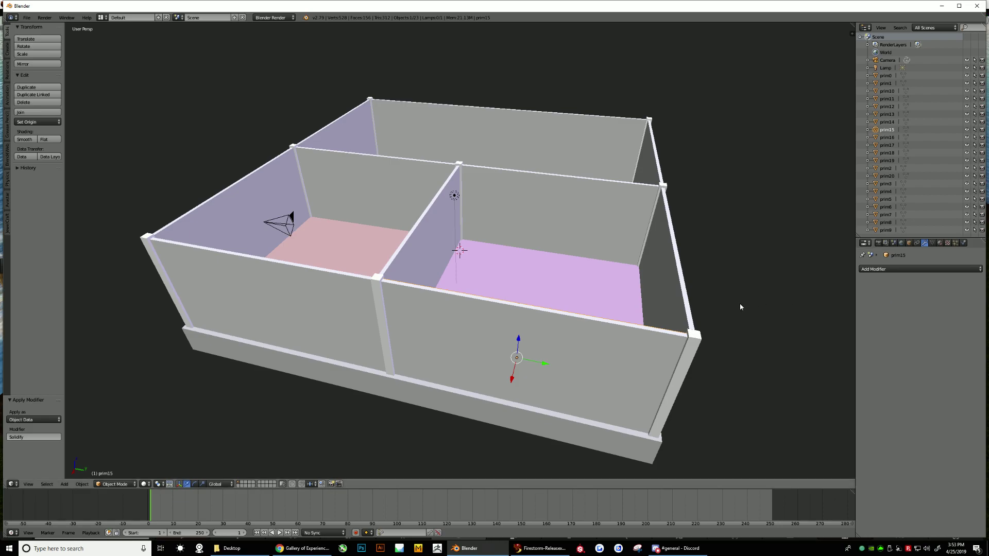
# - Enter Edit Mode on prim15 and add a single vertical loop cut through the centre of the wall
pyautogui.moveTo(741, 307); pyautogui.dragTo(744, 313, button='middle')
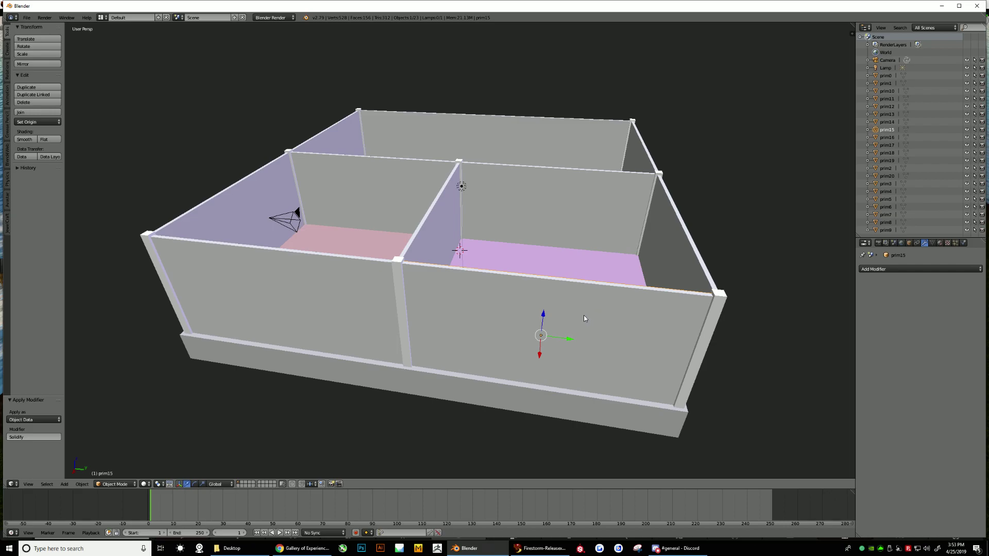
pyautogui.click(114, 485)
pyautogui.click(116, 467)
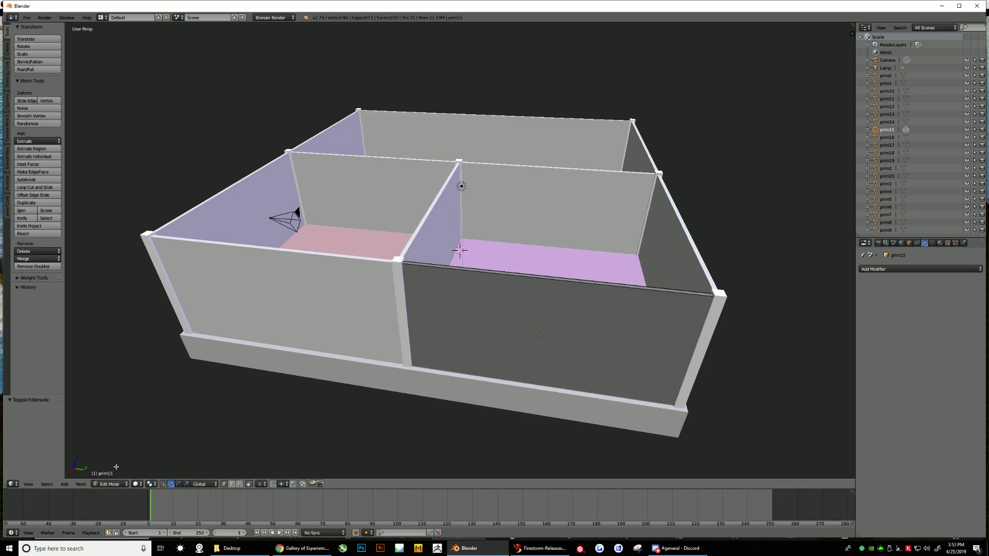
pyautogui.moveTo(512, 424); pyautogui.dragTo(513, 413, button='middle')
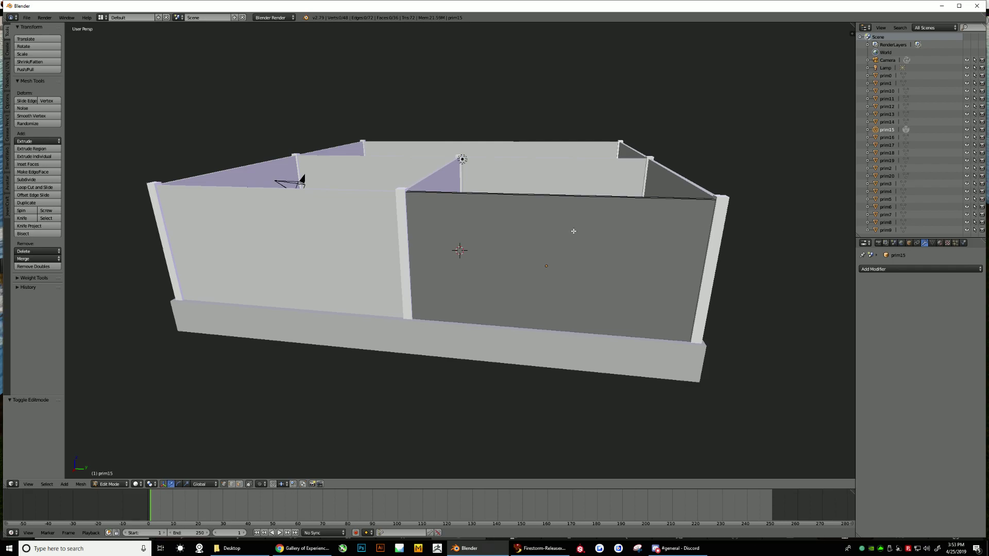
pyautogui.hotkey('ctrl', 'r')
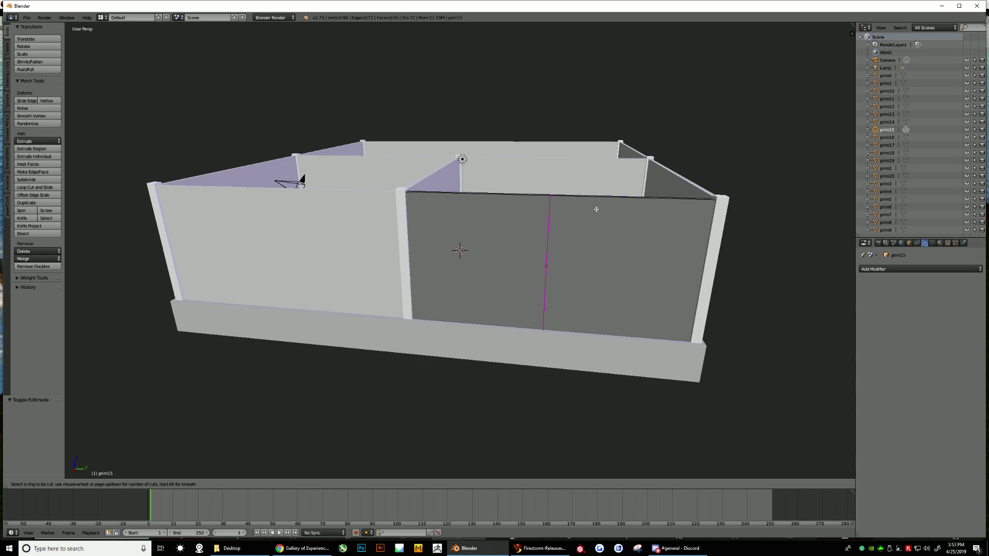
pyautogui.scroll(2, 597, 210)
pyautogui.scroll(2, 597, 210)
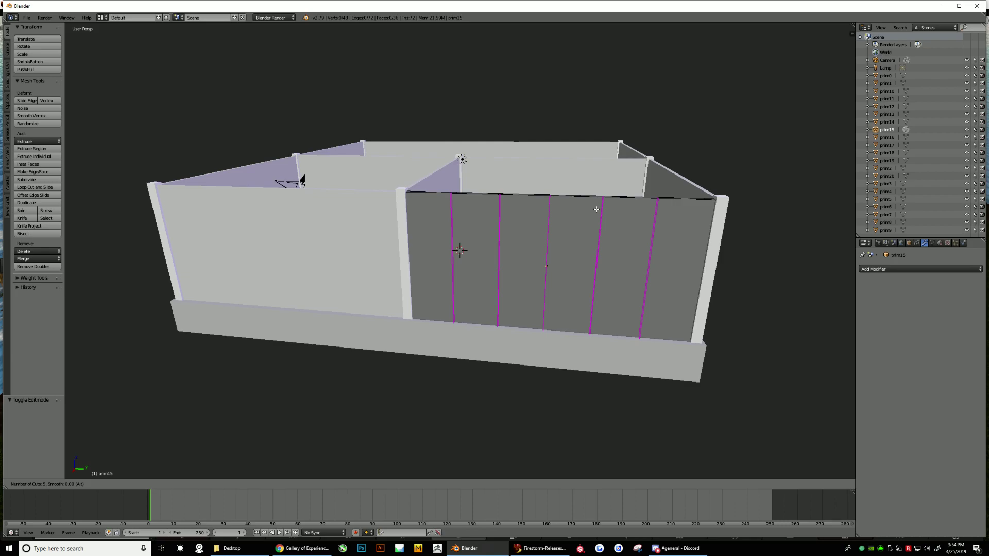
pyautogui.scroll(-4, 596, 209)
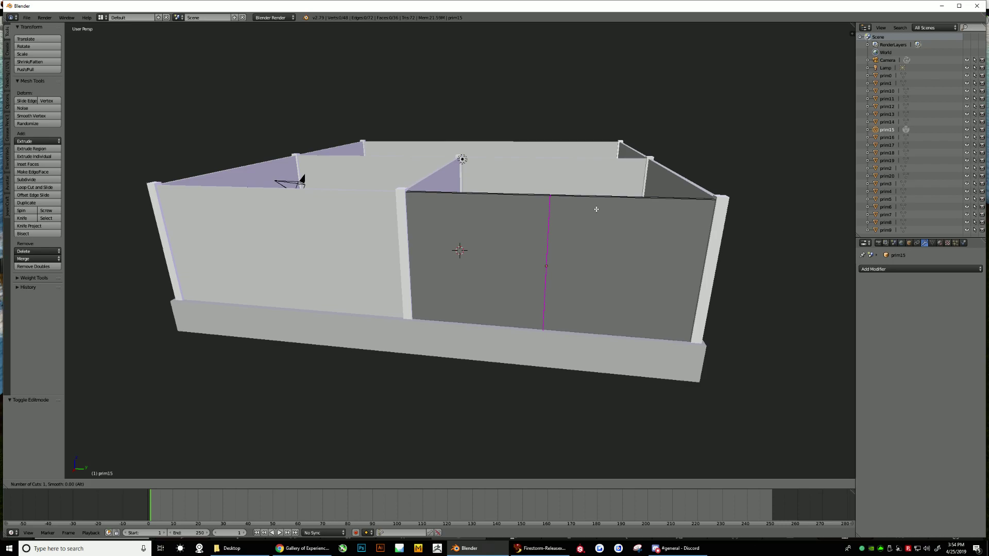
pyautogui.click(596, 209)
pyautogui.rightClick(597, 209)
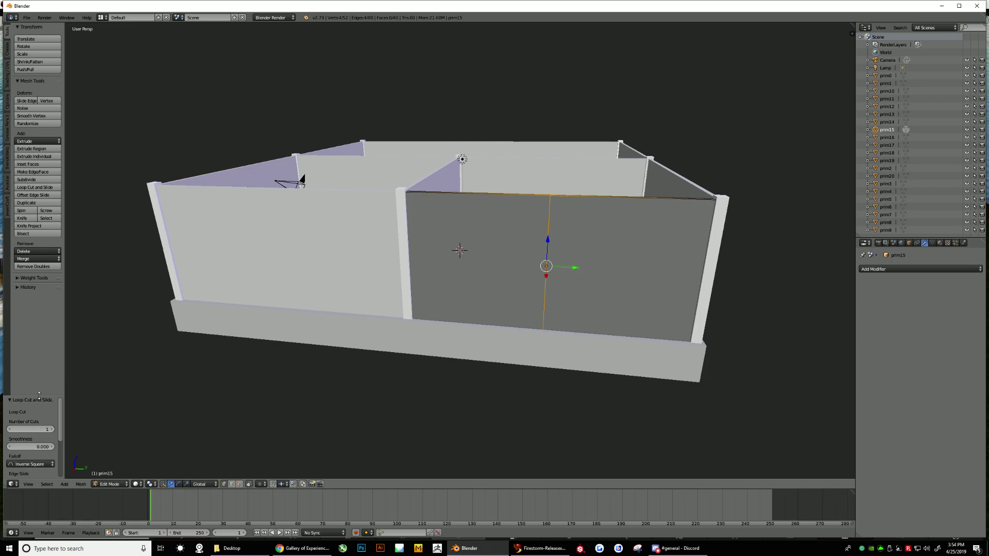
# - Set the loop cut's falloff to Sharp and move the cut about 3.67 units along negative Y, close to the middle post
pyautogui.moveTo(39, 396); pyautogui.dragTo(39, 342)
pyautogui.click(30, 410)
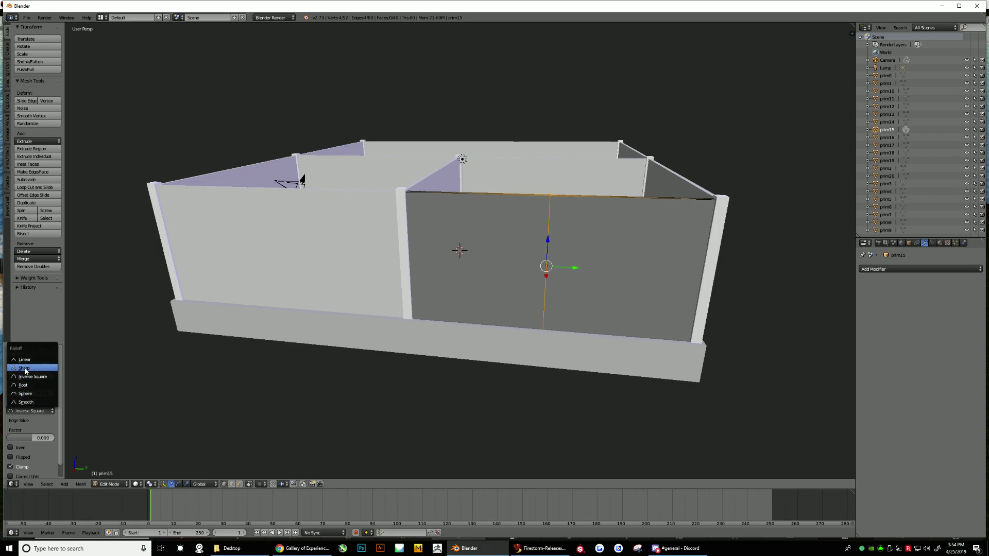
pyautogui.click(25, 369)
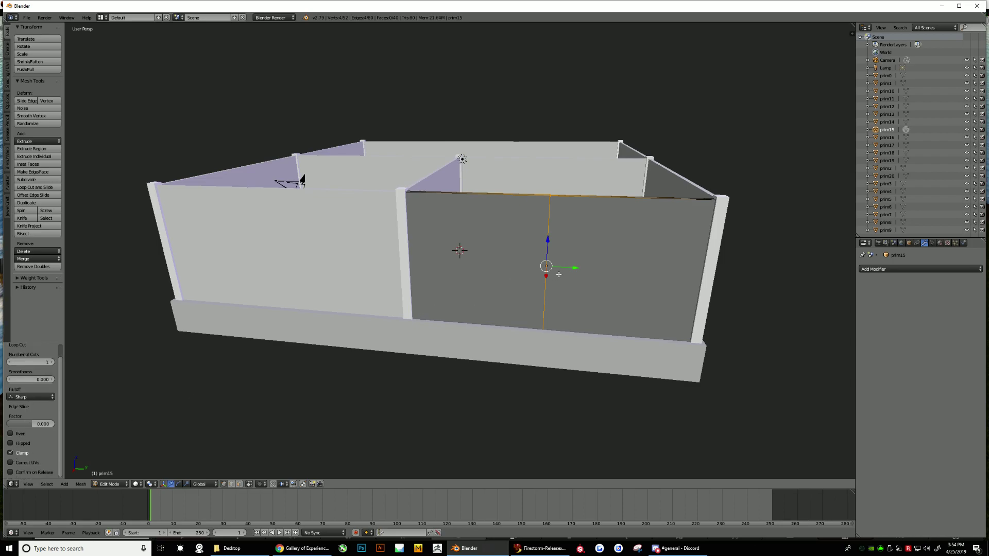
pyautogui.moveTo(576, 268); pyautogui.dragTo(470, 263)
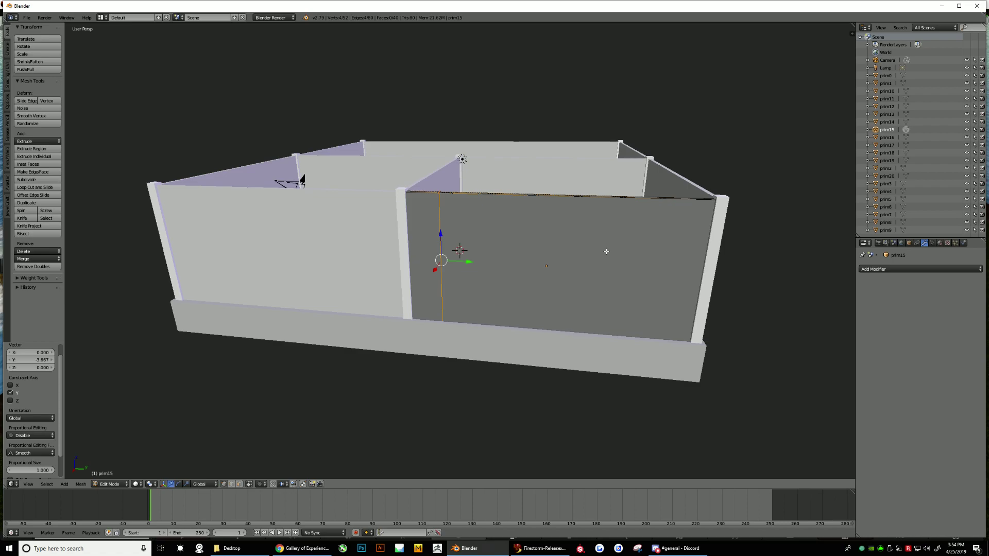
# - Add a second vertical loop cut with Sharp falloff and move it about 3.41 units along Y, close to the corner post
pyautogui.hotkey('ctrl', 'r')
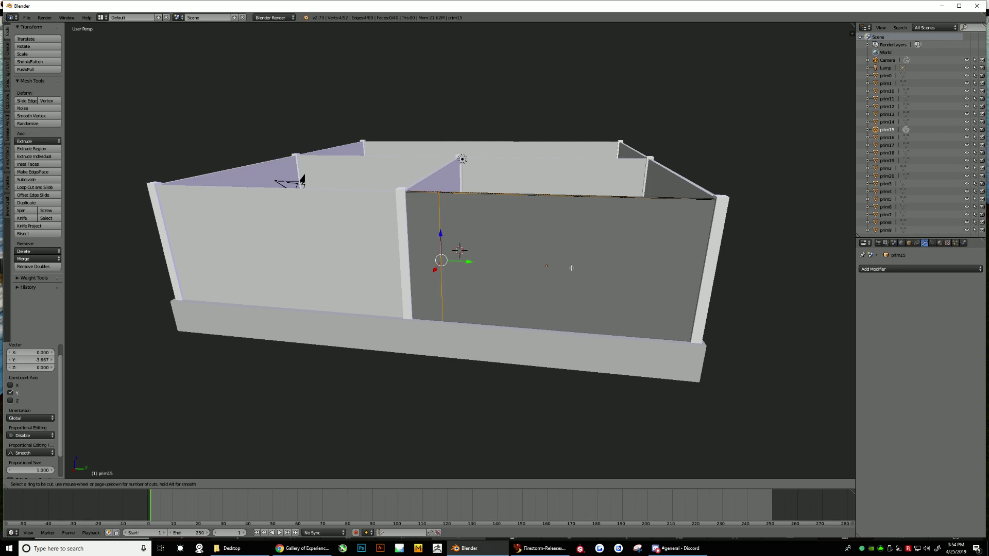
pyautogui.click(684, 209)
pyautogui.rightClick(687, 206)
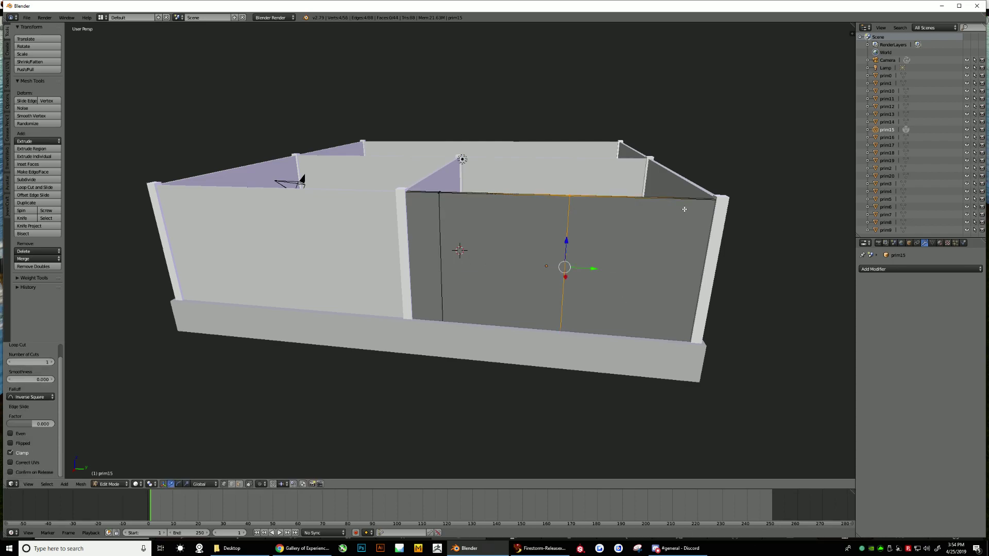
pyautogui.click(20, 397)
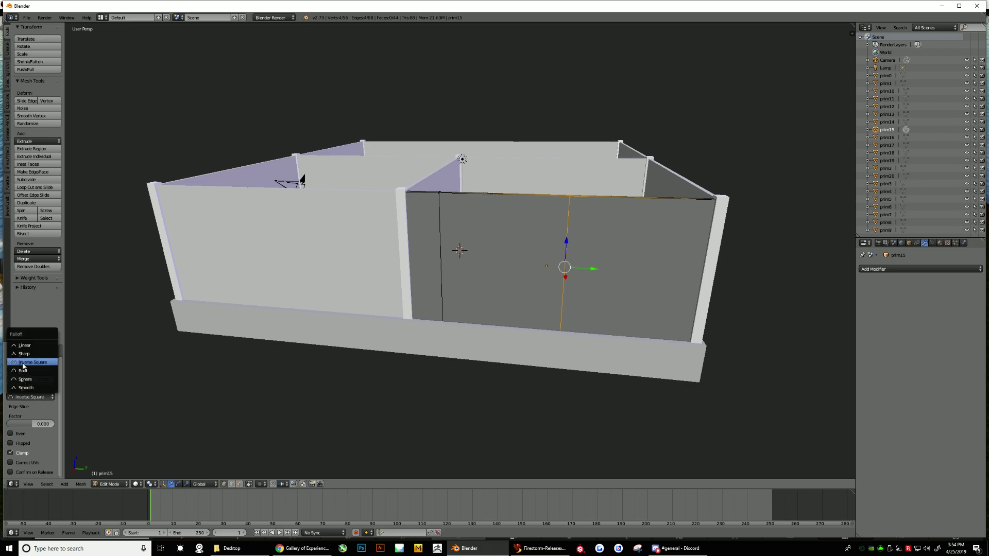
pyautogui.click(21, 362)
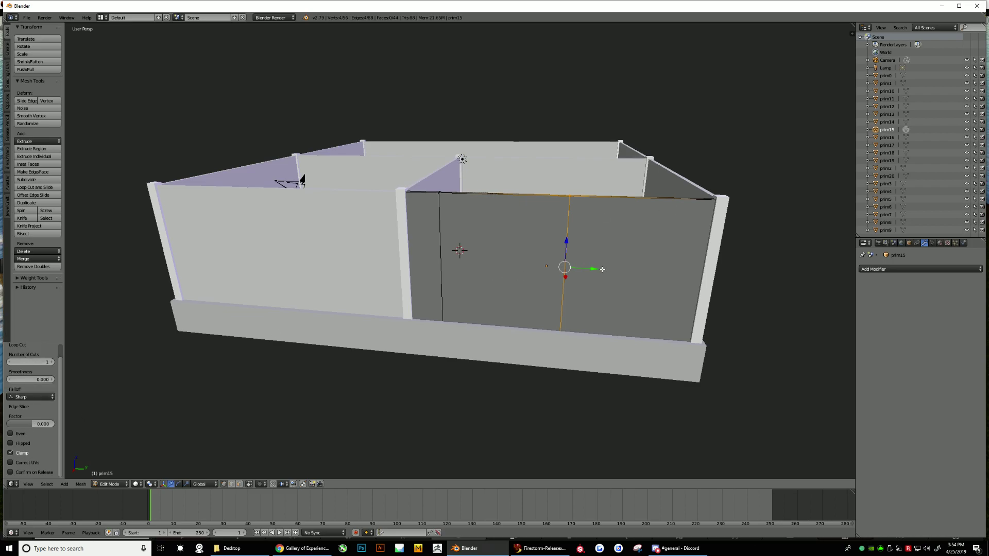
pyautogui.moveTo(602, 268); pyautogui.dragTo(702, 274)
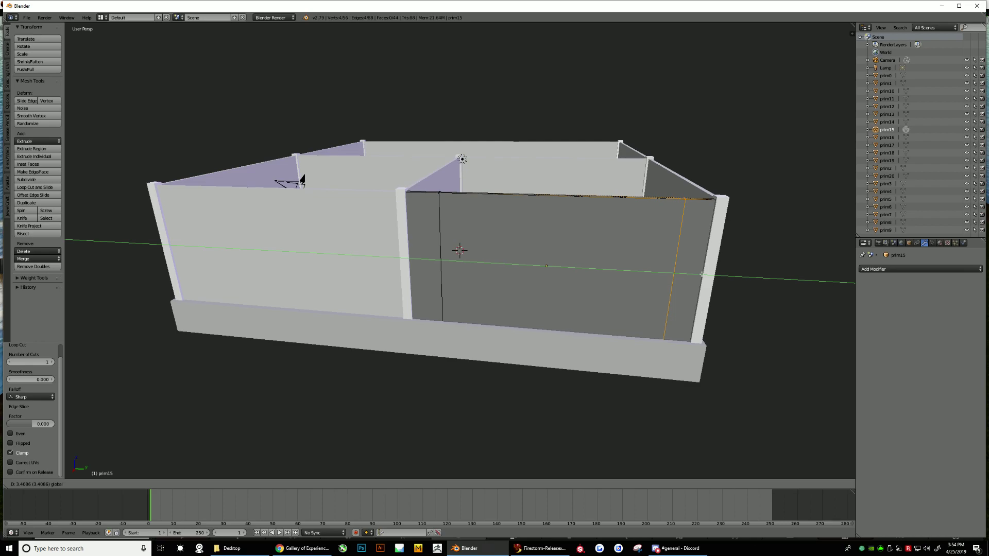
pyautogui.moveTo(702, 275); pyautogui.dragTo(702, 274)
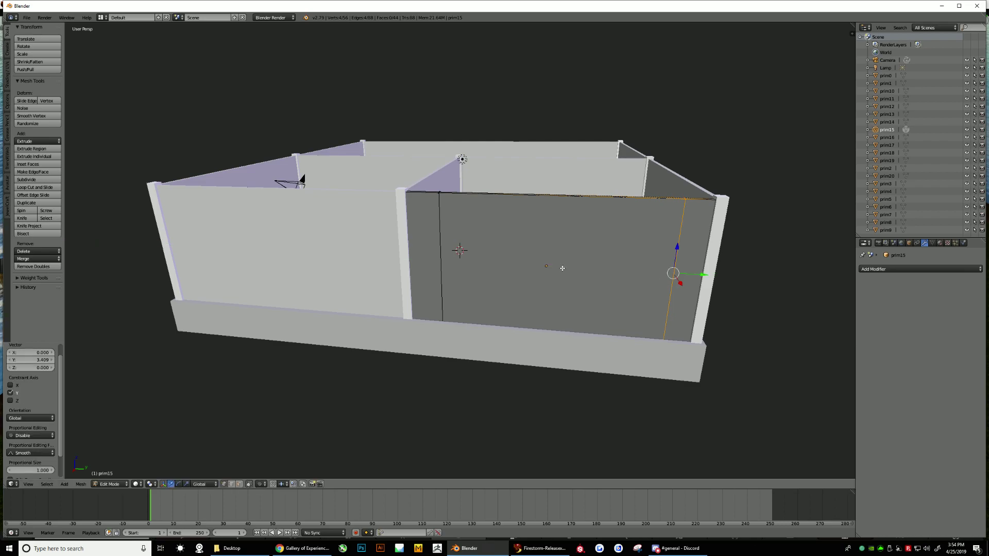
# - Add a horizontal loop cut with Sharp falloff across prim15 and lower it about 1.51 units along Z, near the wall's base
pyautogui.hotkey('ctrl', 'r')
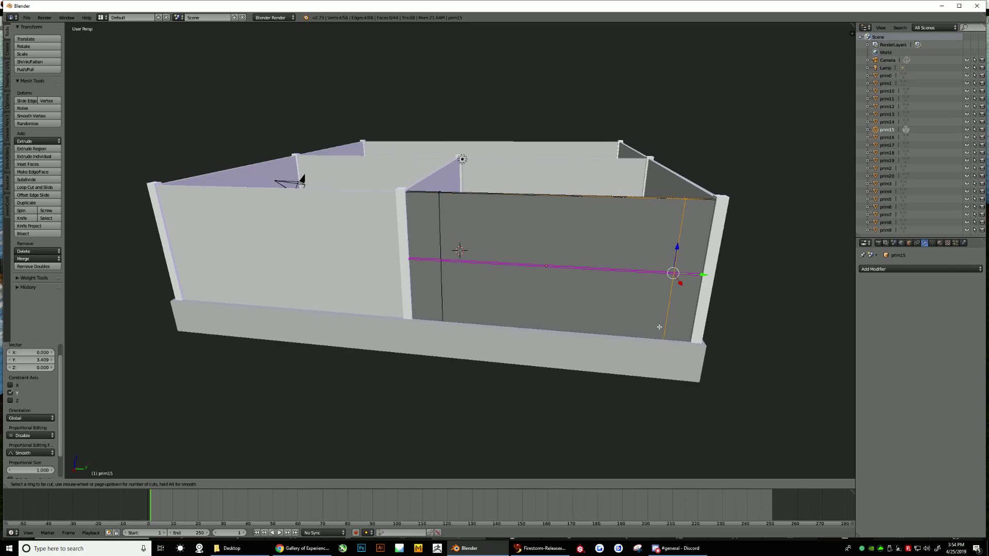
pyautogui.click(657, 319)
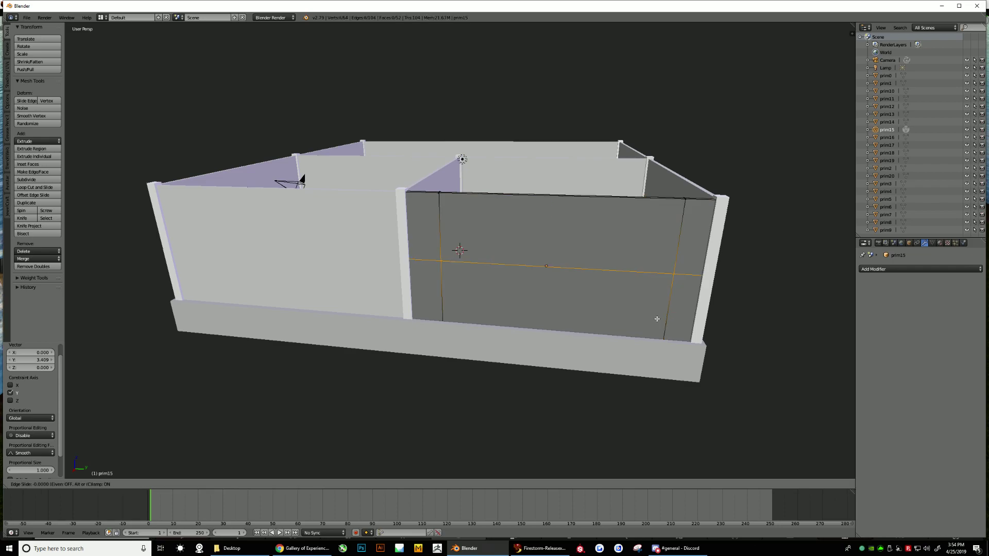
pyautogui.rightClick(655, 320)
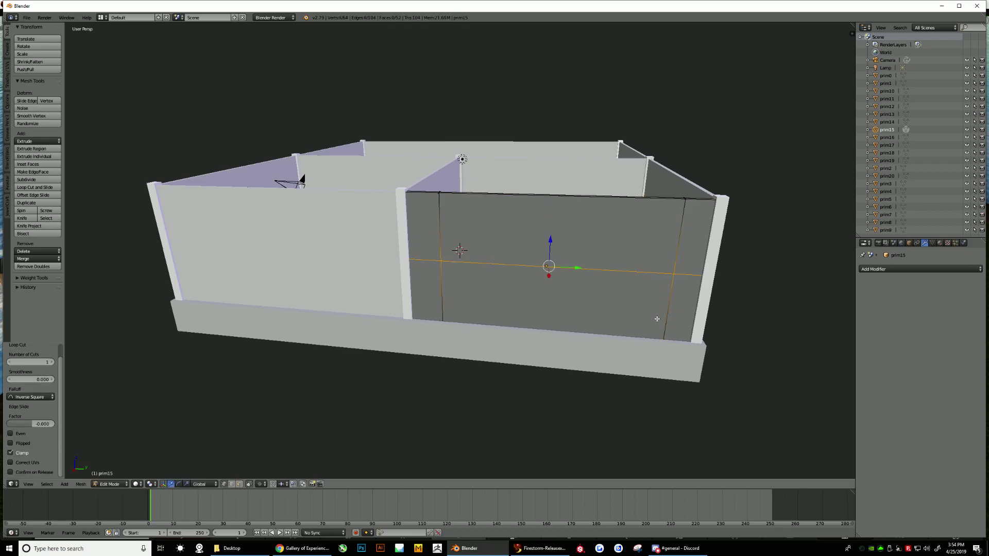
pyautogui.click(24, 397)
pyautogui.click(24, 354)
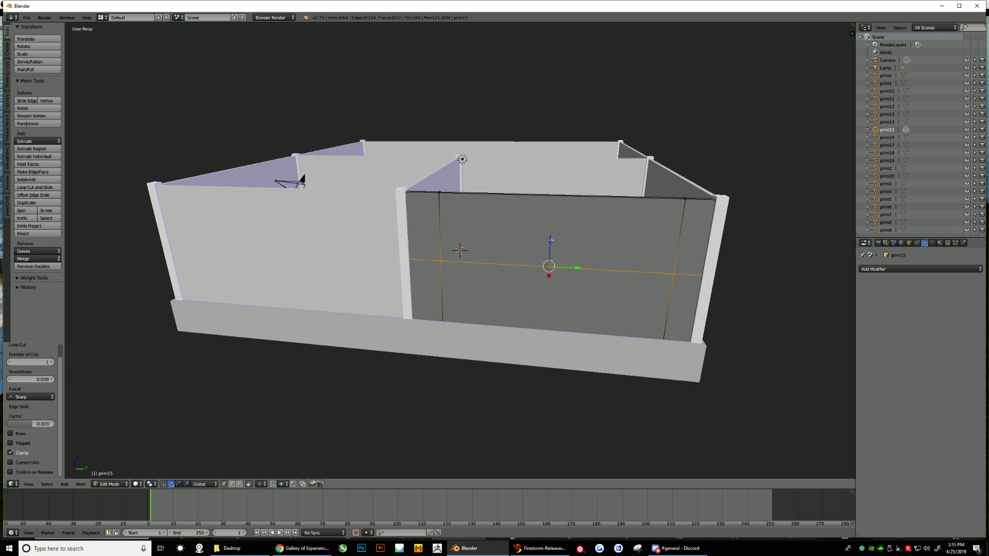
pyautogui.moveTo(550, 242); pyautogui.dragTo(550, 281)
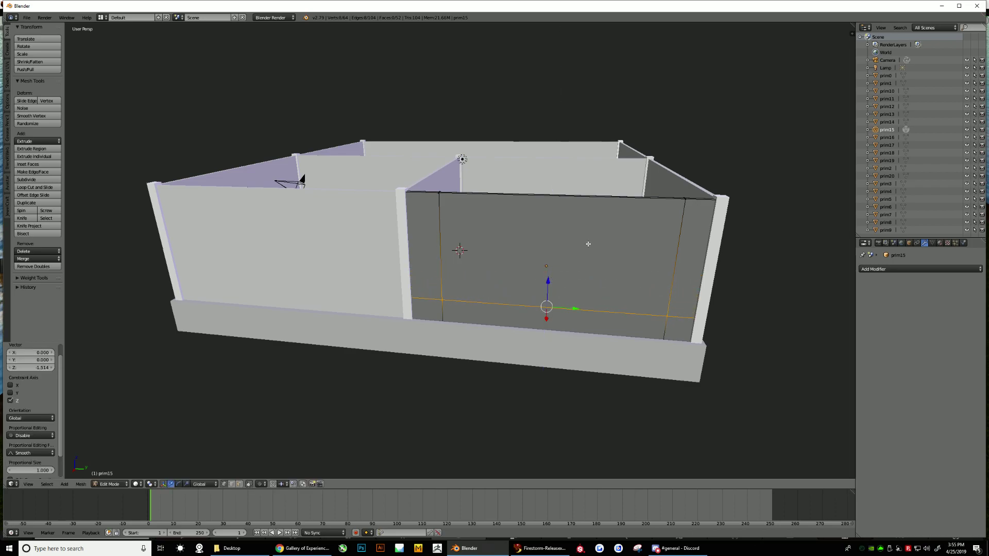
# - Add another horizontal loop cut with Sharp falloff and raise it about 1.14 units along Z, near the wall's upper edge
pyautogui.hotkey('ctrl', 'r')
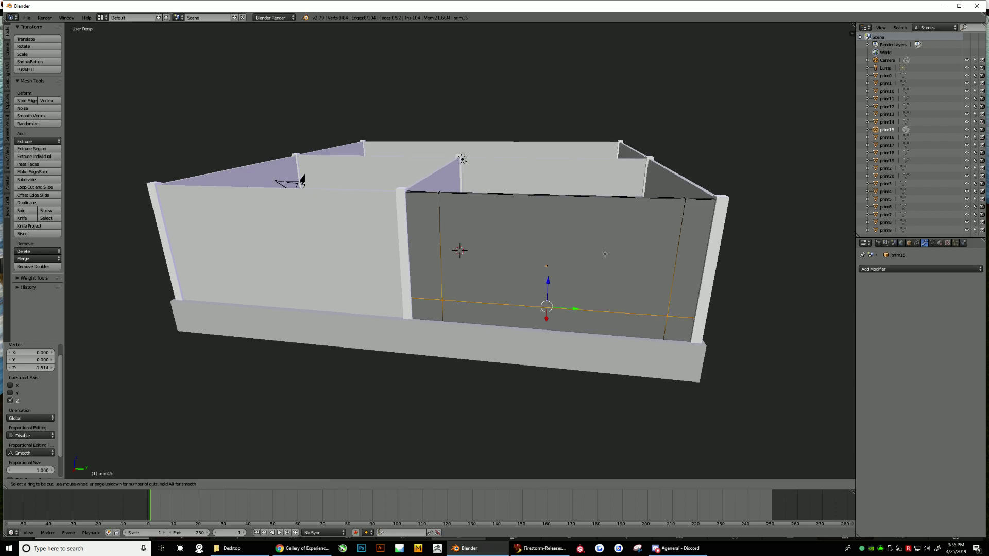
pyautogui.click(664, 270)
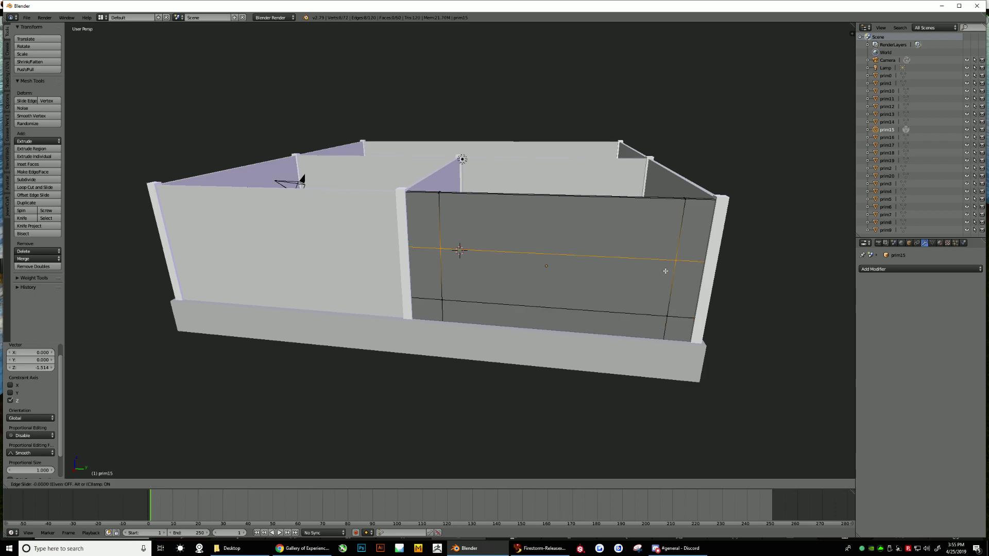
pyautogui.rightClick(665, 271)
pyautogui.click(26, 397)
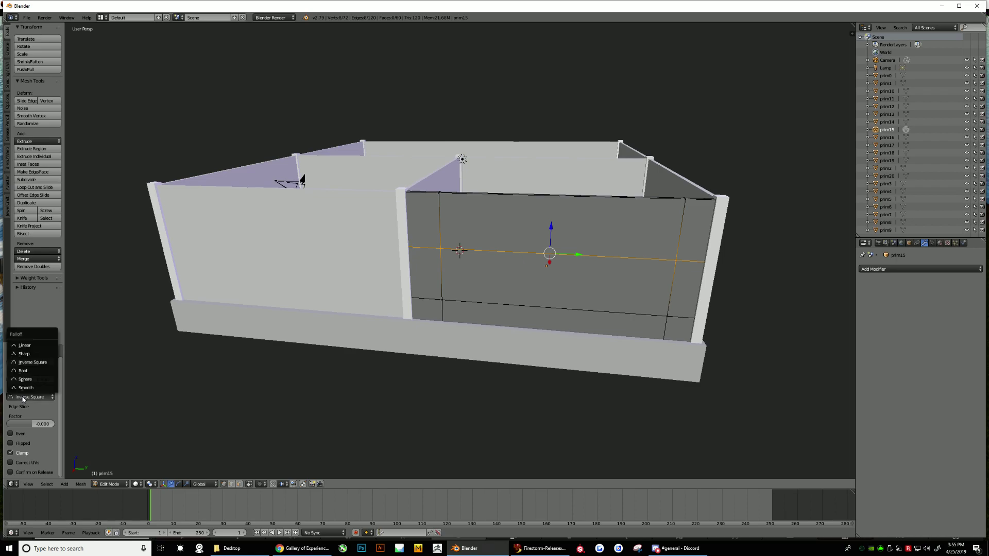
pyautogui.click(23, 358)
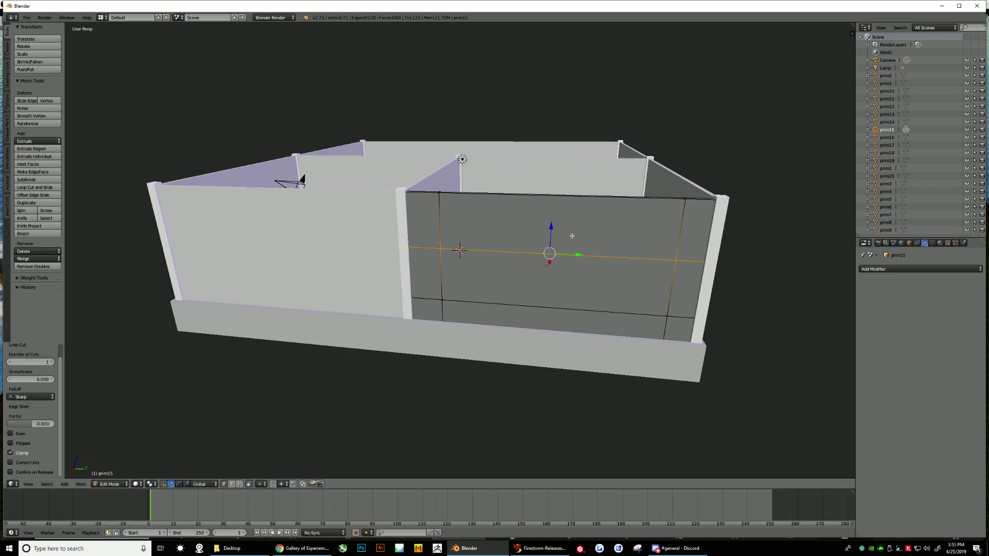
pyautogui.moveTo(551, 227); pyautogui.dragTo(556, 194)
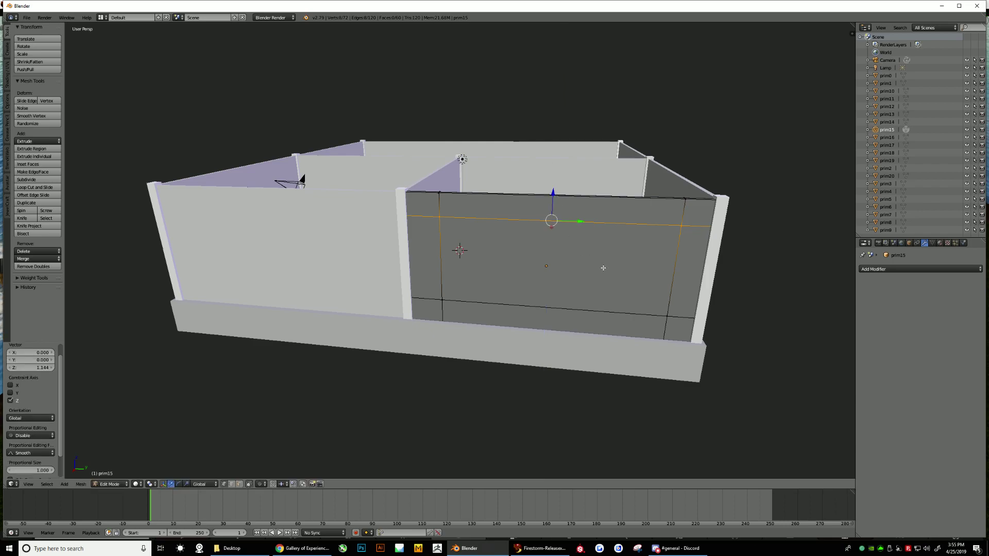
# - View the cut wall in Object Mode and return to Edit Mode on prim15
pyautogui.click(110, 484)
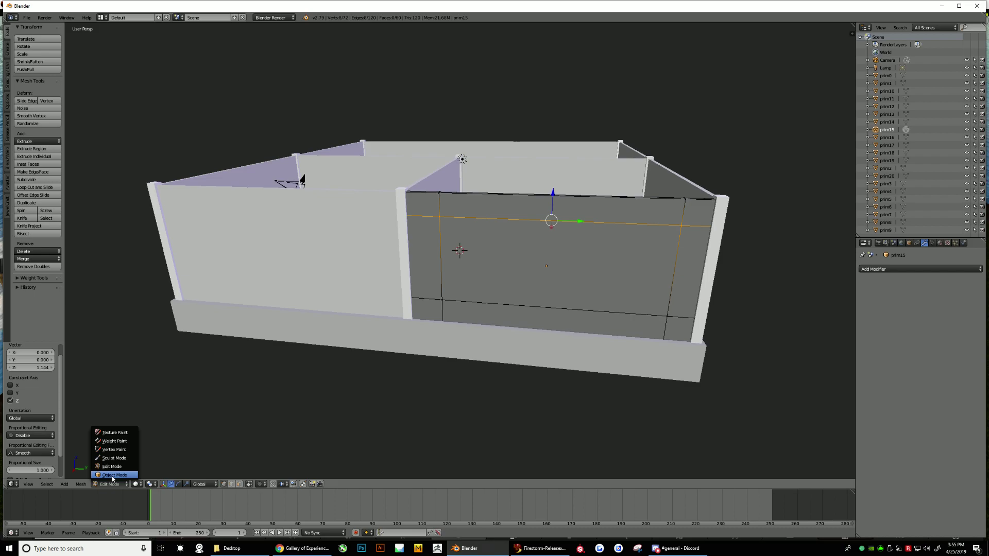
pyautogui.click(113, 475)
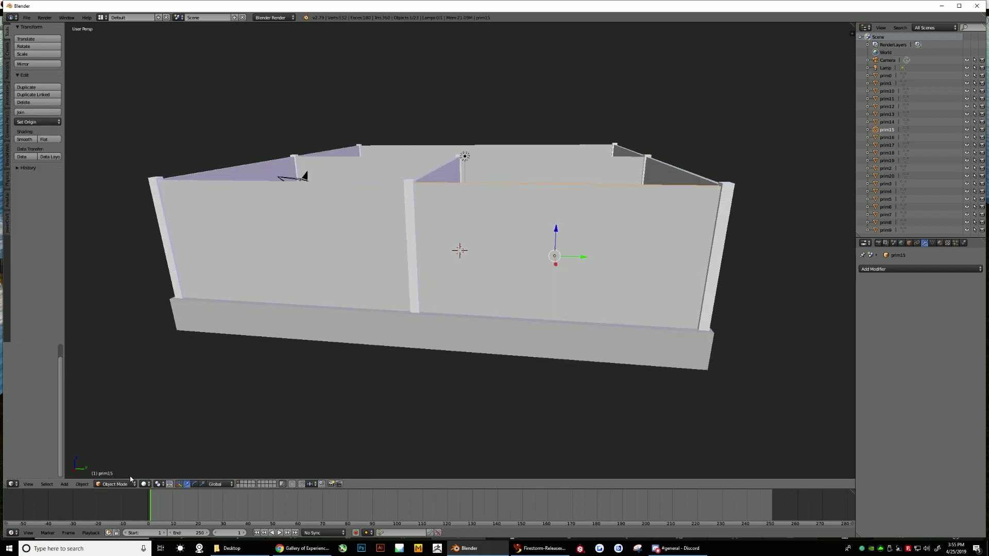
pyautogui.click(115, 484)
pyautogui.click(116, 466)
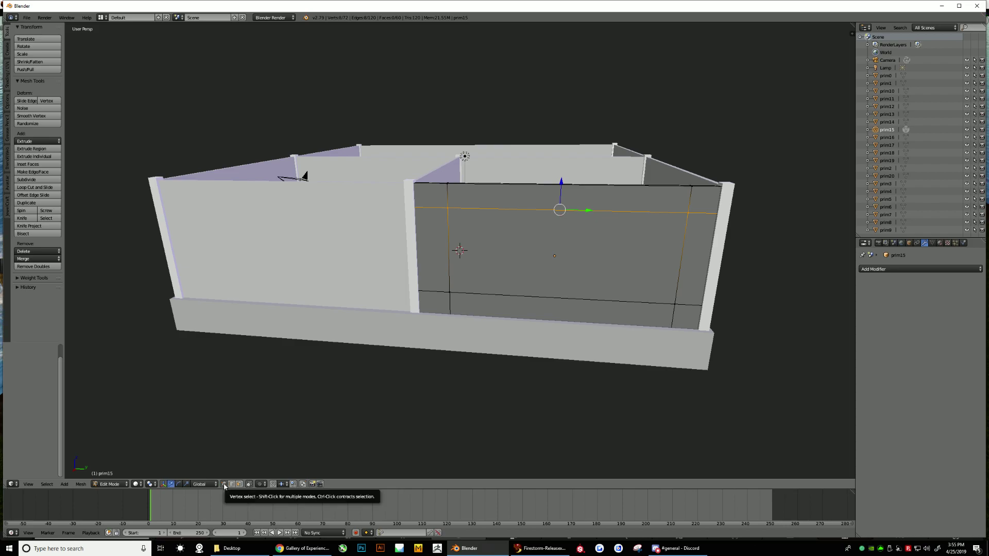
# - Switch to face selection and select prim15's narrow middle-height face beside the middle post
pyautogui.click(240, 485)
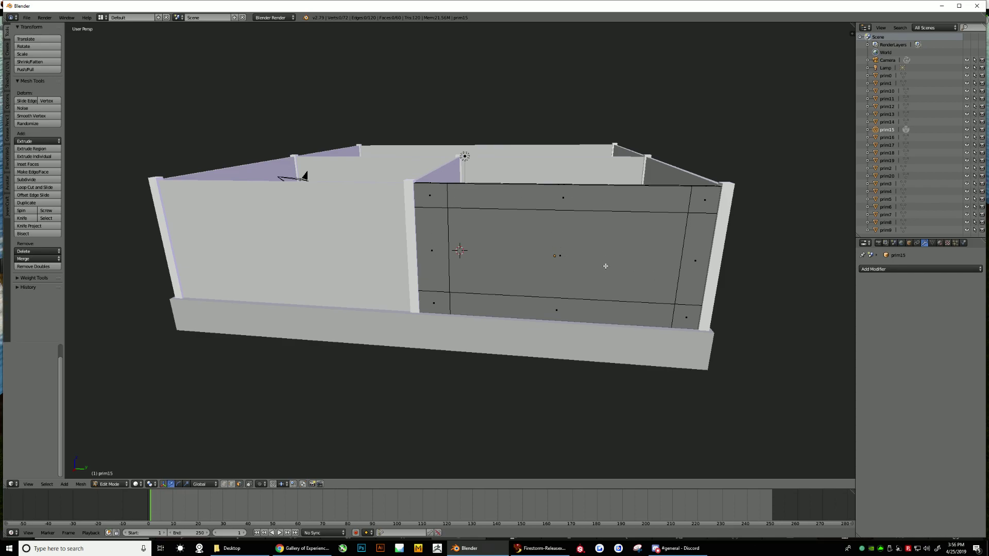
pyautogui.rightClick(708, 234)
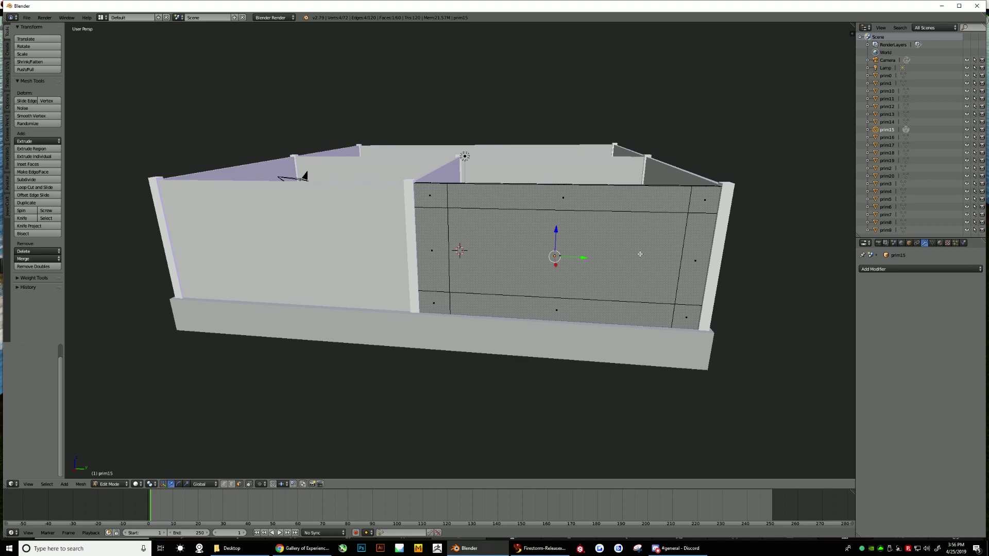
pyautogui.rightClick(648, 203)
pyautogui.rightClick(433, 252)
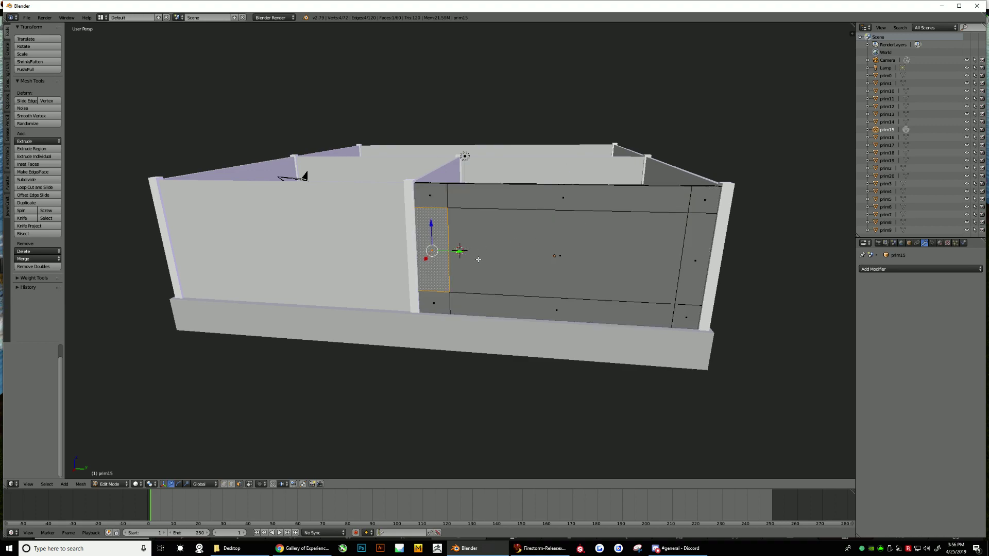
pyautogui.scroll(4, 593, 269)
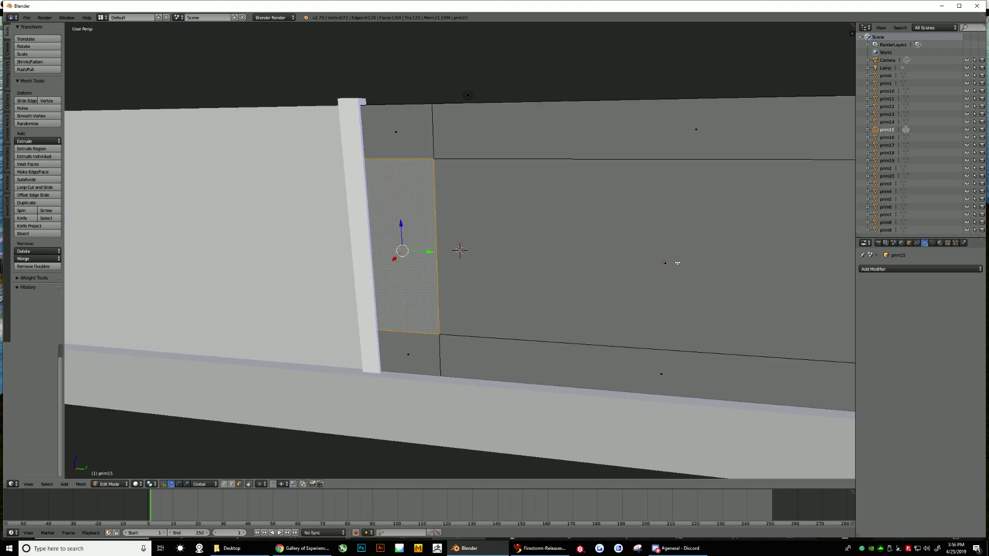
# - Select prim15's large central outer face and delete it with the Faces option
pyautogui.rightClick(677, 262)
pyautogui.scroll(-4, 701, 276)
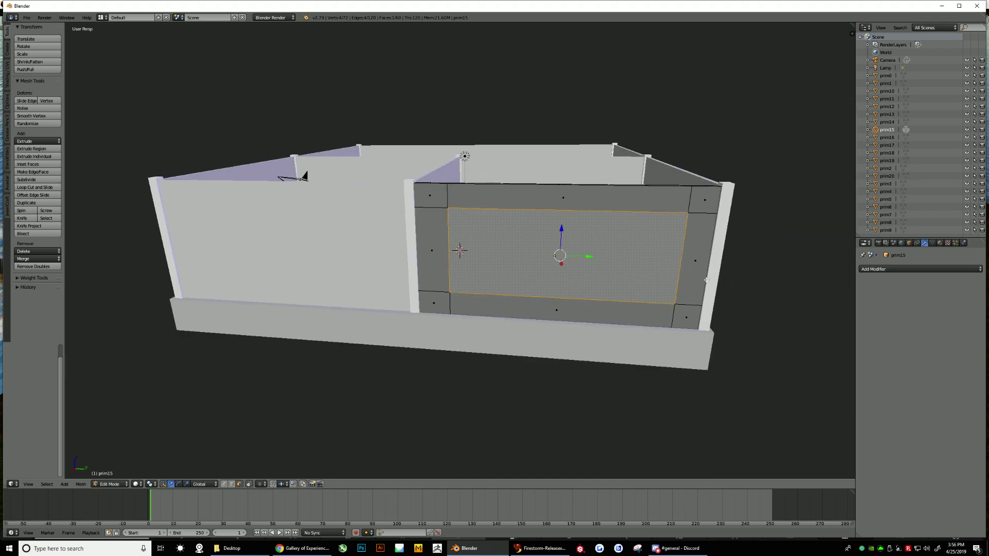
pyautogui.moveTo(707, 279); pyautogui.dragTo(691, 287, button='middle')
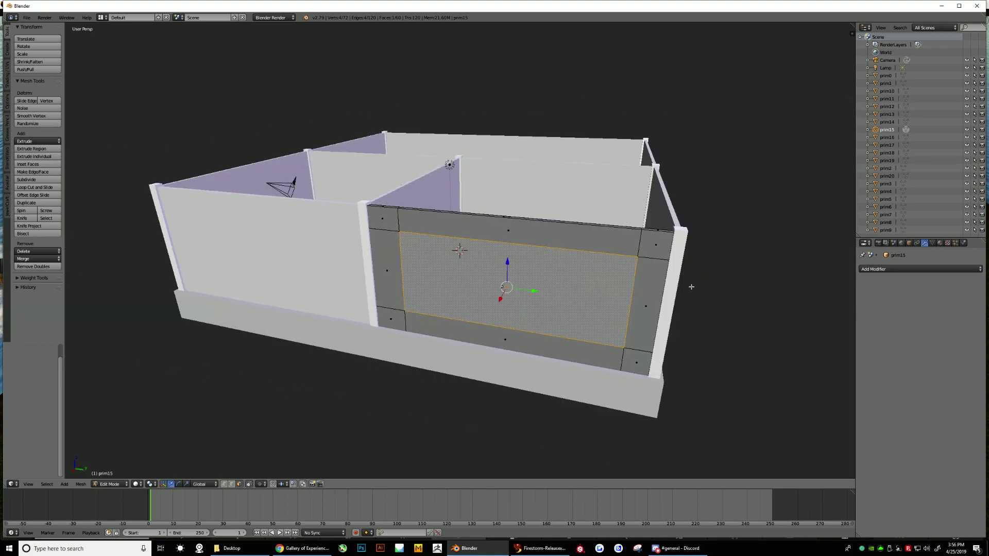
pyautogui.moveTo(586, 306); pyautogui.dragTo(524, 328, button='middle')
pyautogui.moveTo(306, 226); pyautogui.dragTo(341, 265, button='middle')
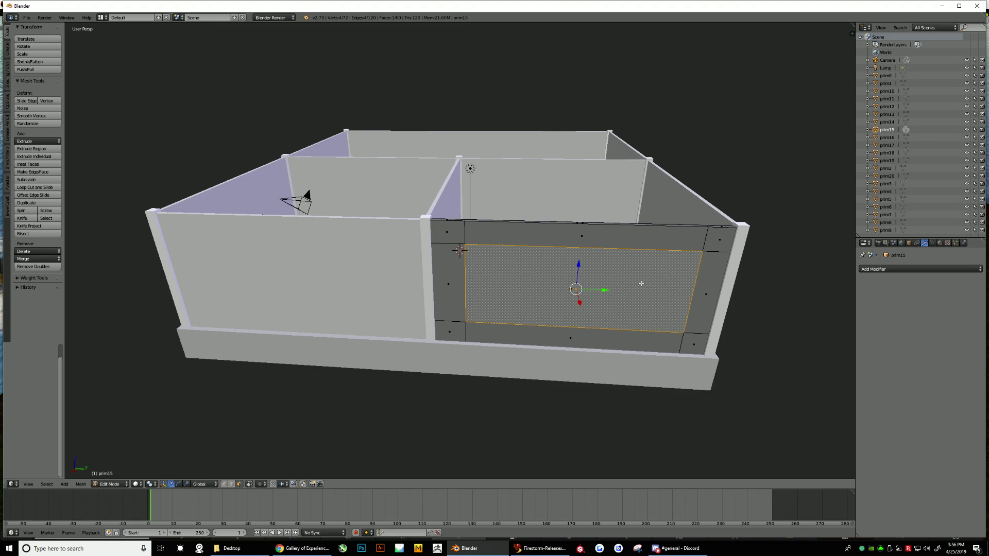
pyautogui.press('x')
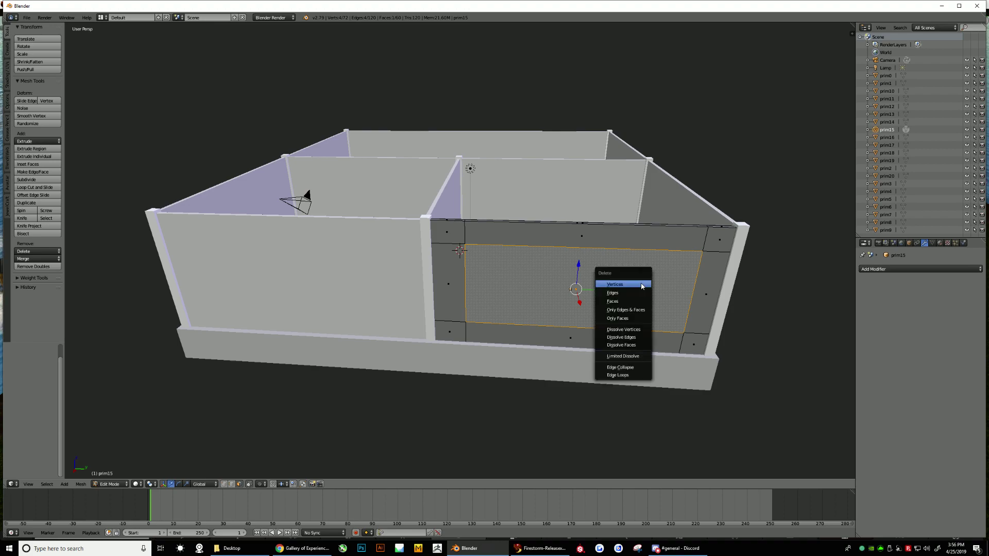
pyautogui.click(618, 301)
# - Select prim15's large central face from inside the room and delete it with the Faces option
pyautogui.moveTo(616, 305); pyautogui.dragTo(536, 325, button='middle')
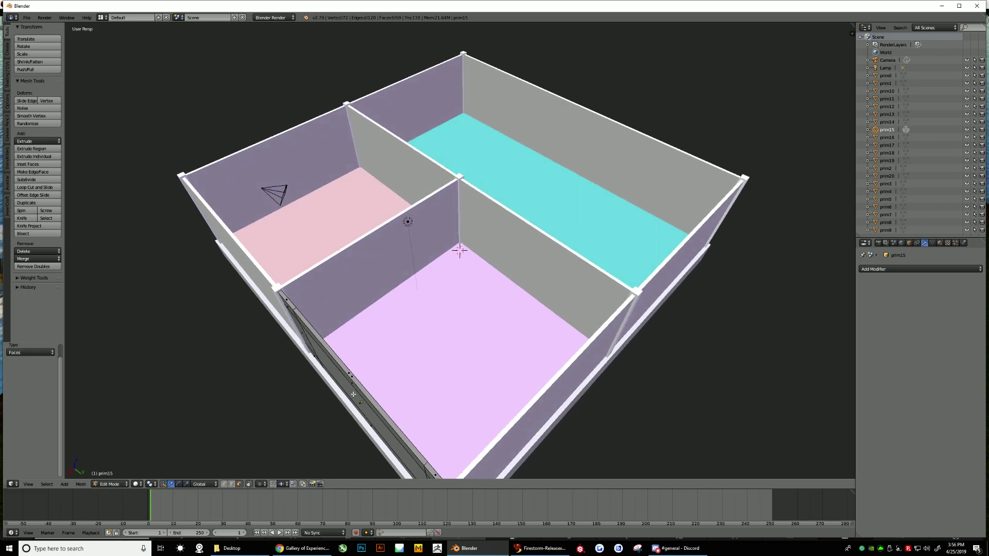
pyautogui.moveTo(354, 394); pyautogui.dragTo(299, 394, button='middle')
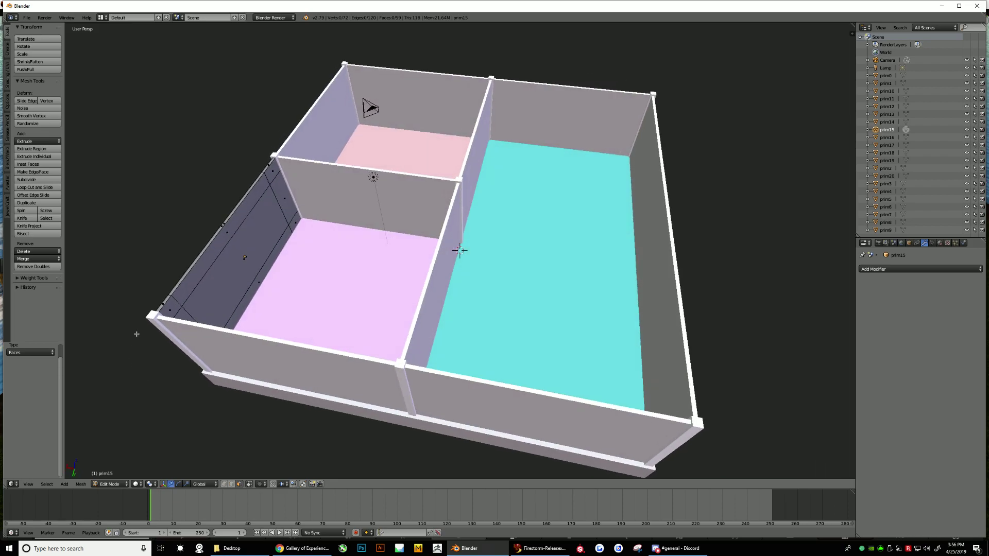
pyautogui.click(227, 274)
pyautogui.moveTo(227, 273); pyautogui.dragTo(172, 269, button='middle')
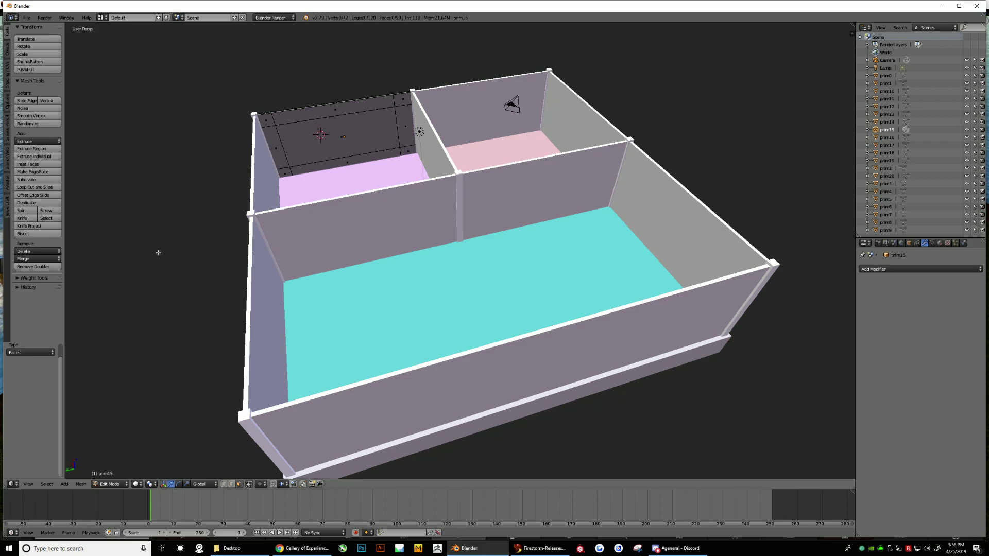
pyautogui.press('b')
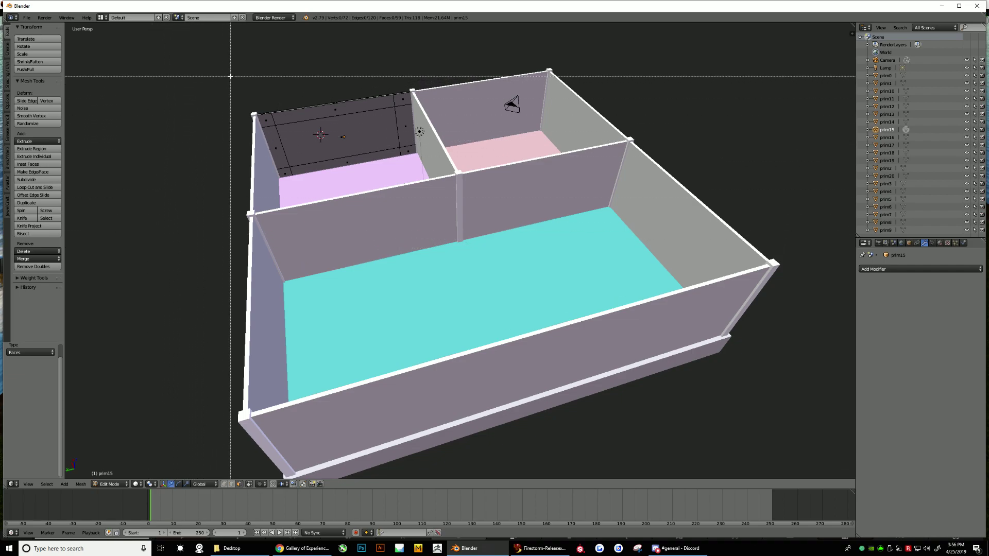
pyautogui.moveTo(230, 76); pyautogui.dragTo(450, 199)
pyautogui.moveTo(393, 197); pyautogui.dragTo(457, 258, button='middle')
pyautogui.scroll(3, 490, 272)
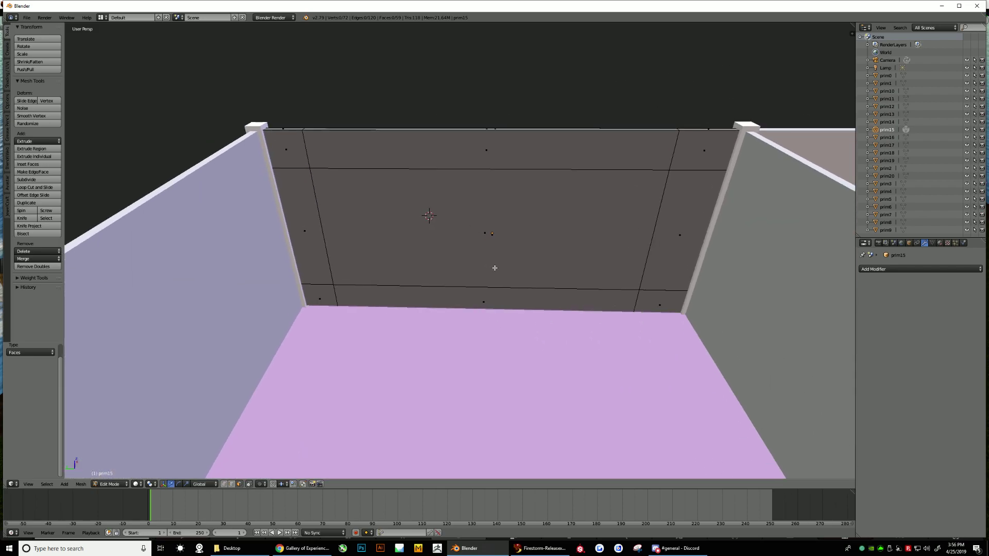
pyautogui.rightClick(485, 233)
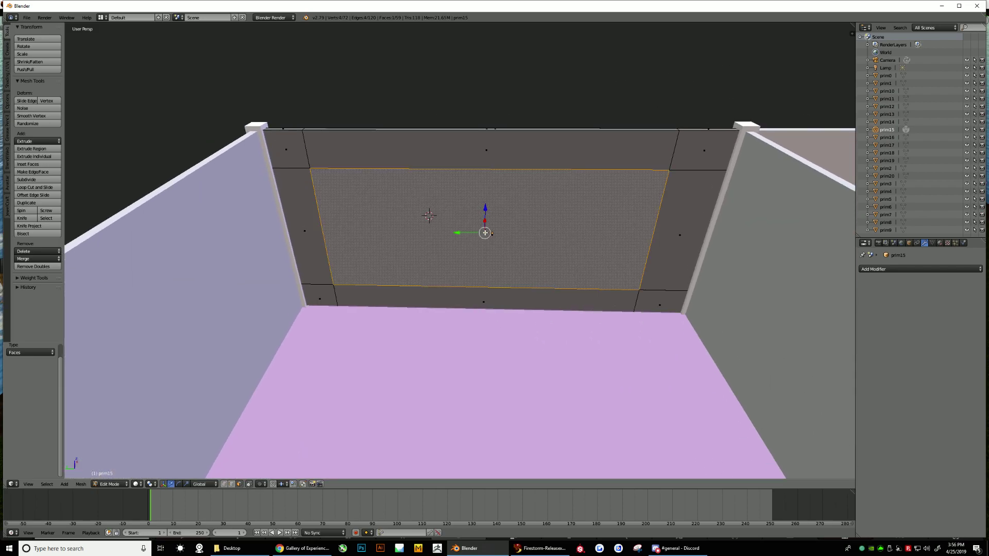
pyautogui.press('x')
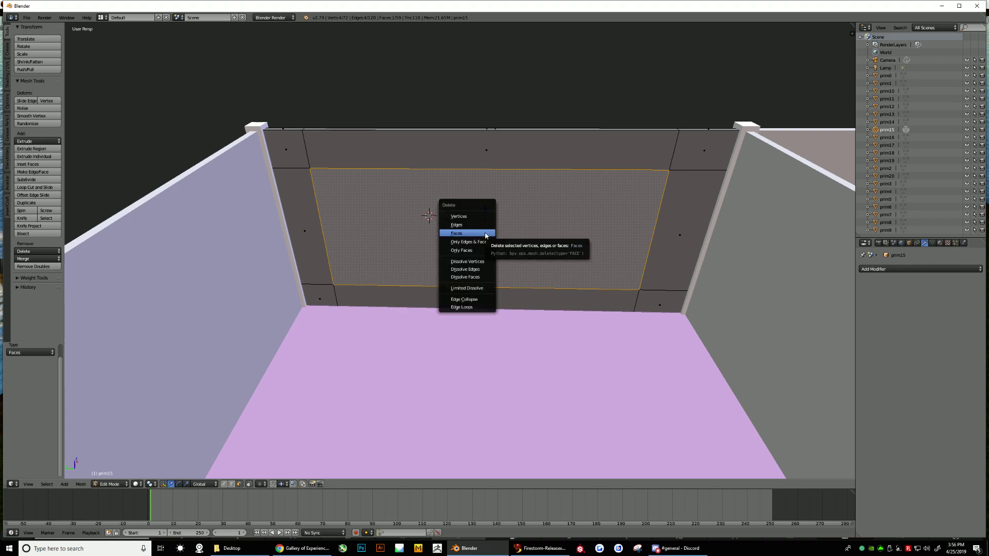
pyautogui.click(486, 234)
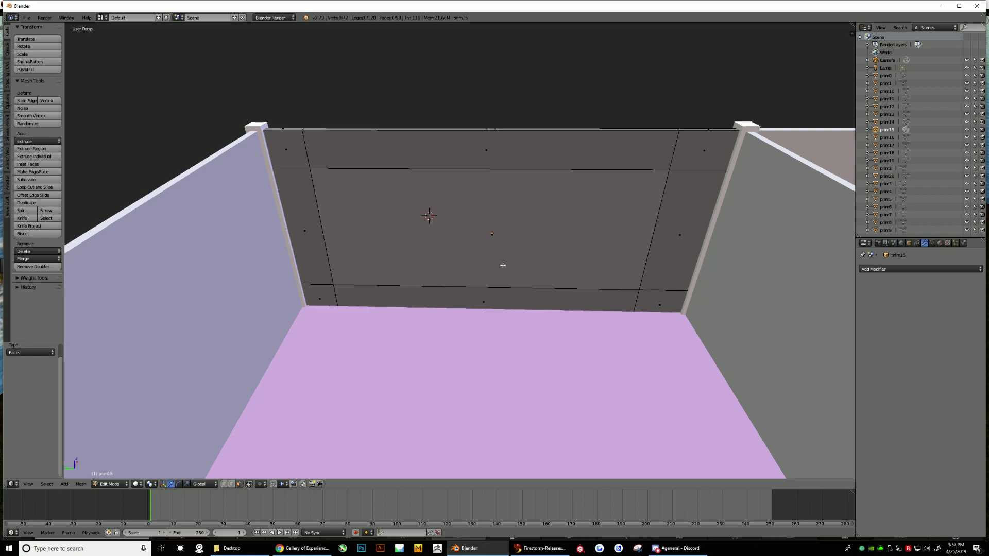
# - Select the central face still filling prim15's opening and raise it about 24.93 units along Z, clear of the wall
pyautogui.scroll(-1, 503, 266)
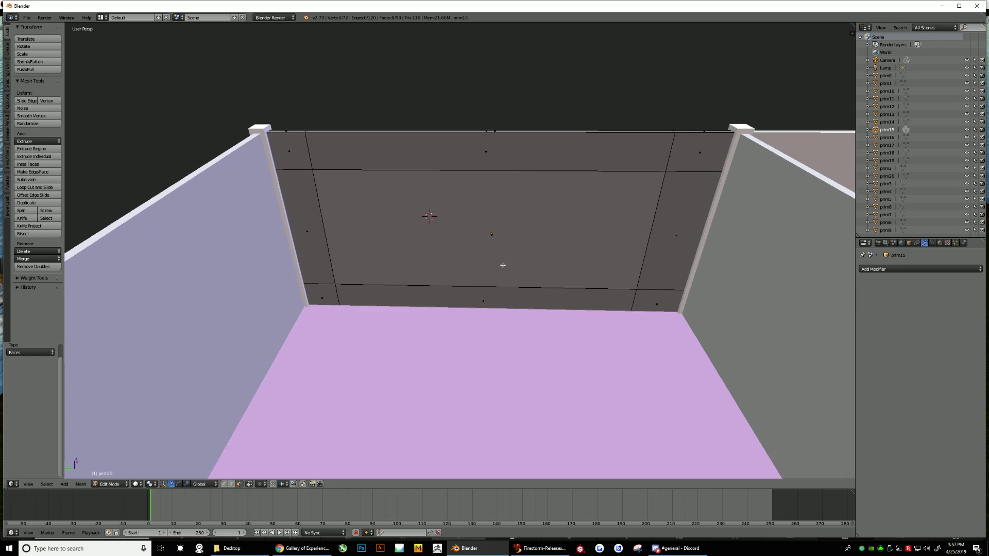
pyautogui.rightClick(525, 211)
pyautogui.scroll(-6, 525, 214)
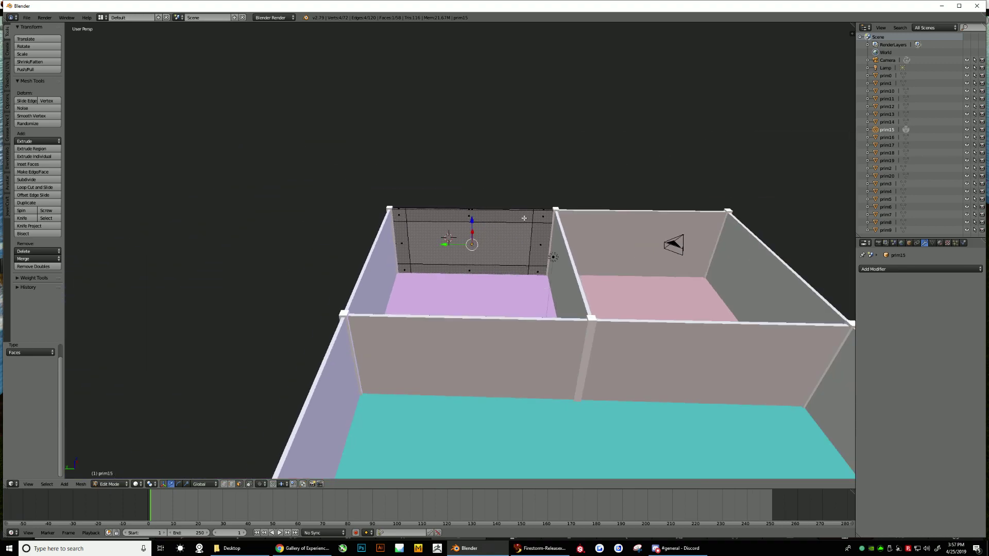
pyautogui.scroll(-1, 499, 254)
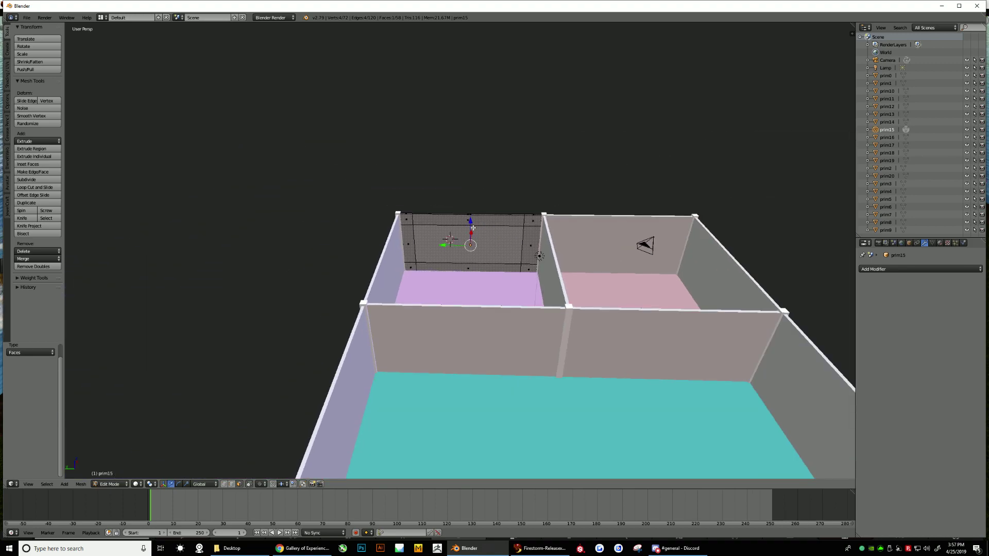
pyautogui.scroll(-2, 470, 222)
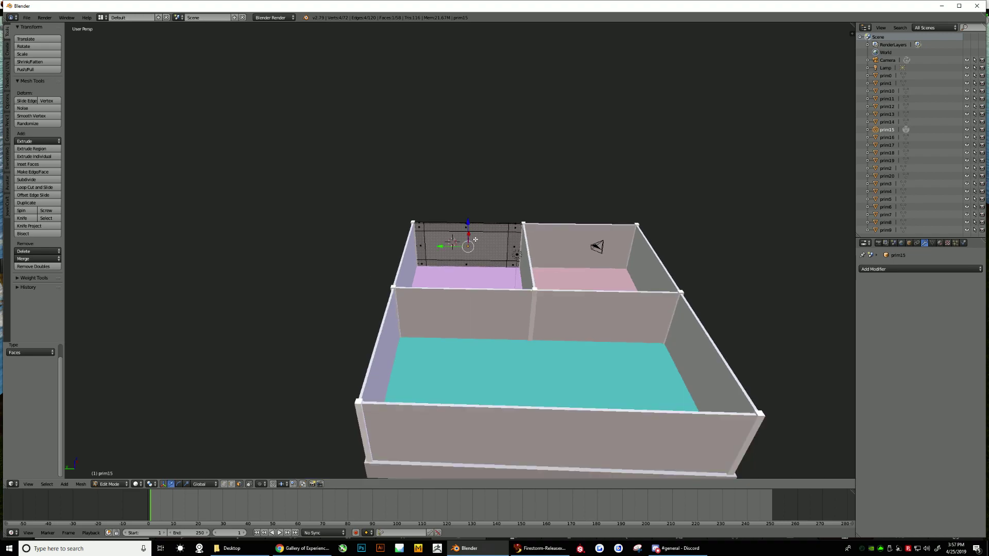
pyautogui.moveTo(468, 223); pyautogui.dragTo(499, 350)
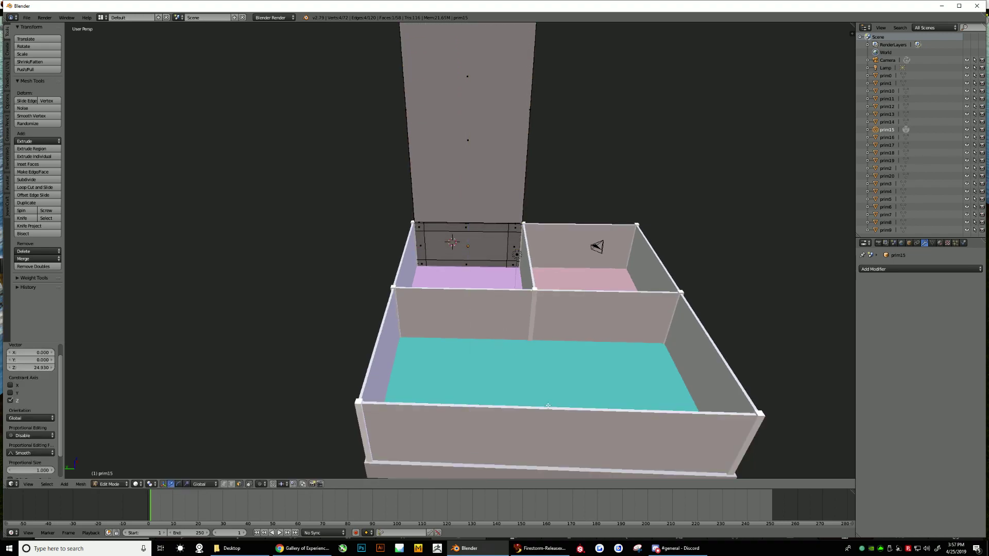
# - Raise three more overlapping central faces out of prim15 along Z, by about 20.2, 19.8 and 15.8 units
pyautogui.rightClick(489, 246)
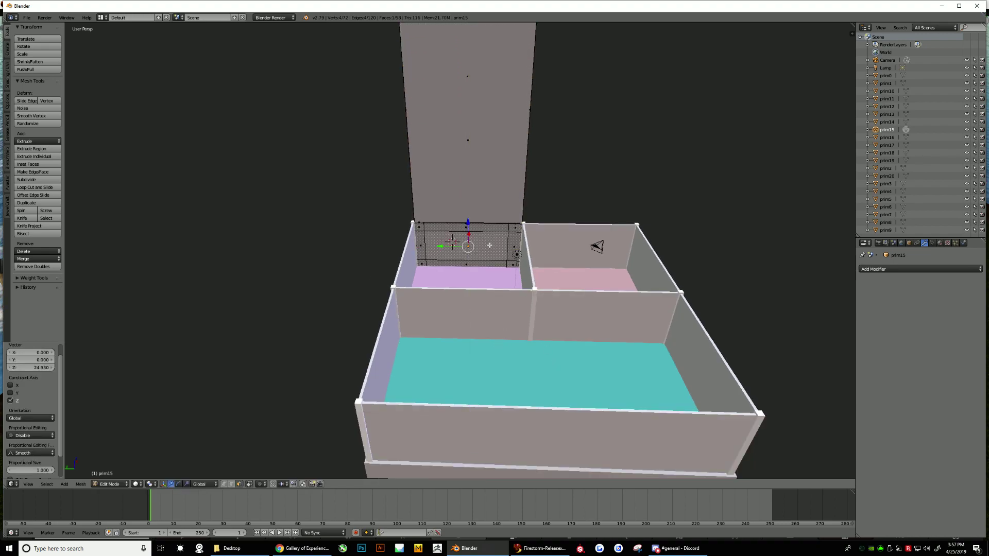
pyautogui.moveTo(467, 221); pyautogui.dragTo(502, 425)
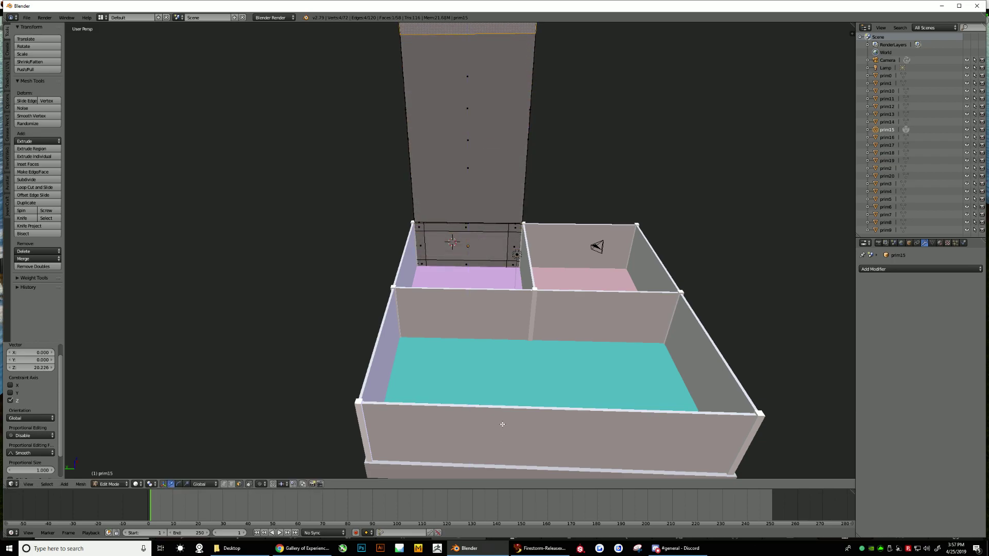
pyautogui.rightClick(489, 245)
pyautogui.moveTo(467, 222); pyautogui.dragTo(471, 437)
pyautogui.rightClick(491, 243)
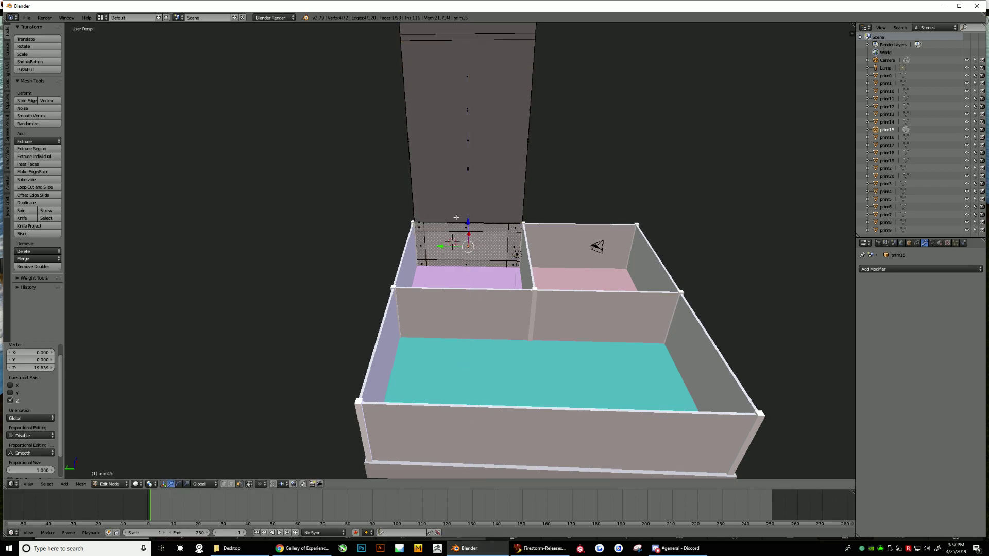
pyautogui.moveTo(468, 223); pyautogui.dragTo(469, 60)
# - From the building's outer side, raise two further central faces of prim15 about 16.47 and 12.82 units along Z
pyautogui.moveTo(488, 288); pyautogui.dragTo(541, 327, button='middle')
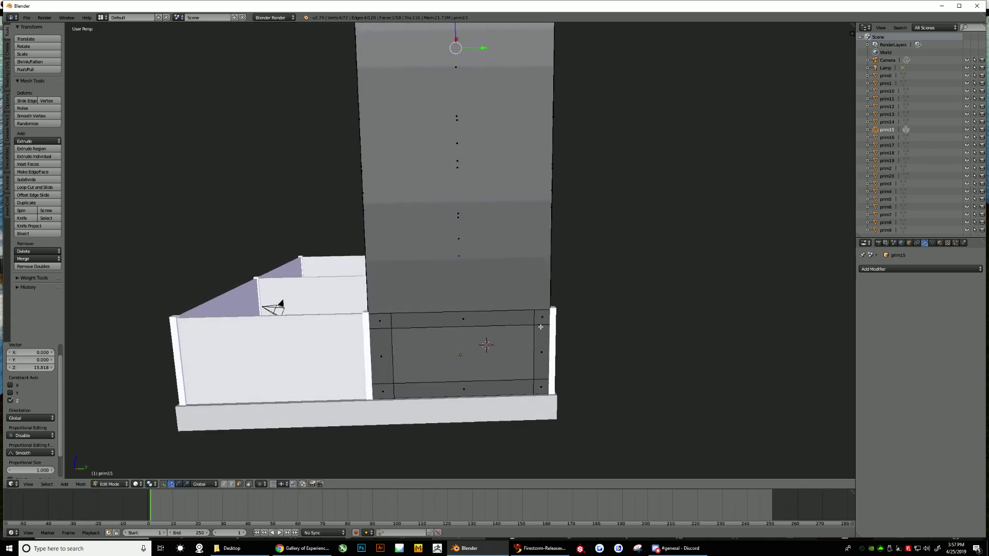
pyautogui.rightClick(427, 352)
pyautogui.moveTo(460, 330); pyautogui.dragTo(460, 7)
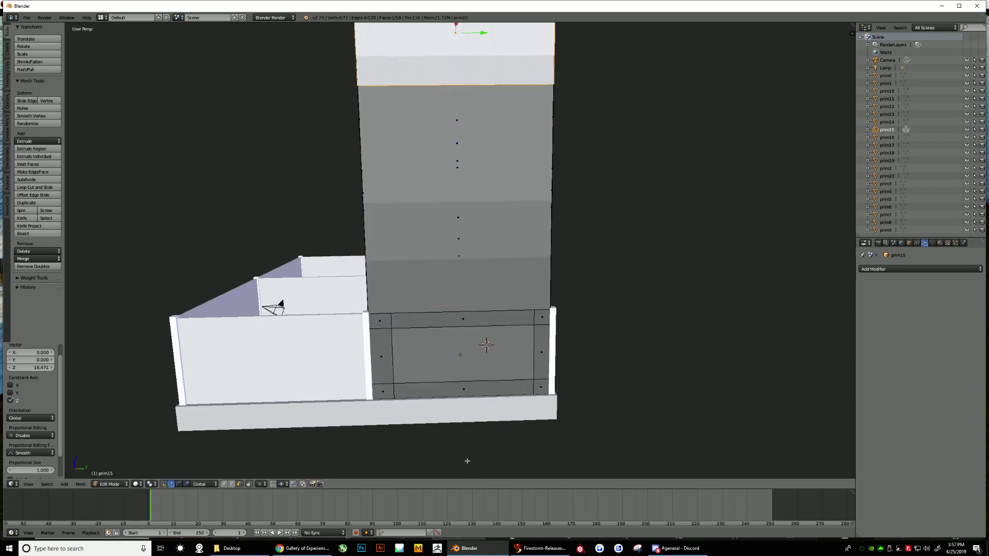
pyautogui.rightClick(427, 353)
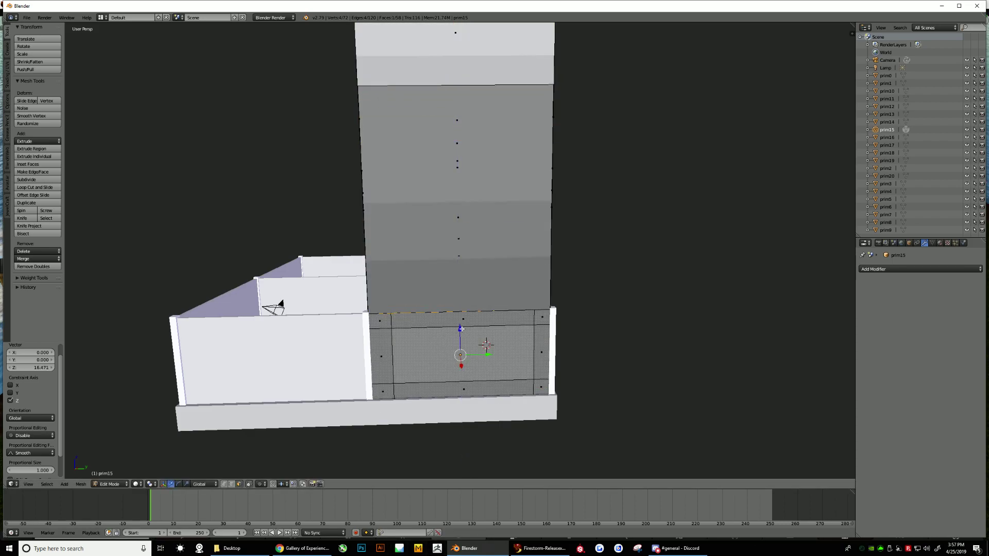
pyautogui.hotkey('ctrl', 'z')
# - Clear prim15's window opening by raising the last three central faces about 14.92, 12.37 and 12.32 units along Z
pyautogui.rightClick(439, 340)
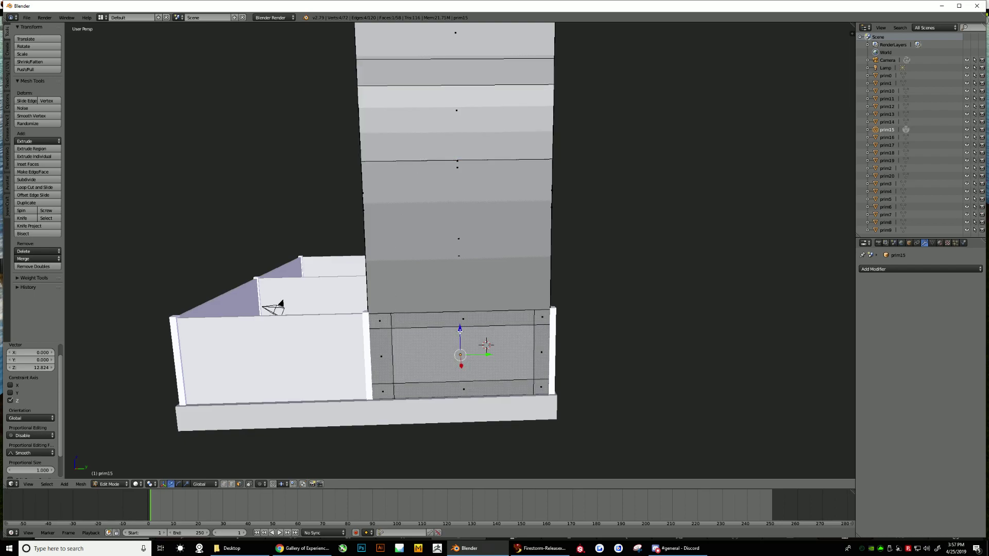
pyautogui.hotkey('ctrl', 'z')
pyautogui.rightClick(460, 332)
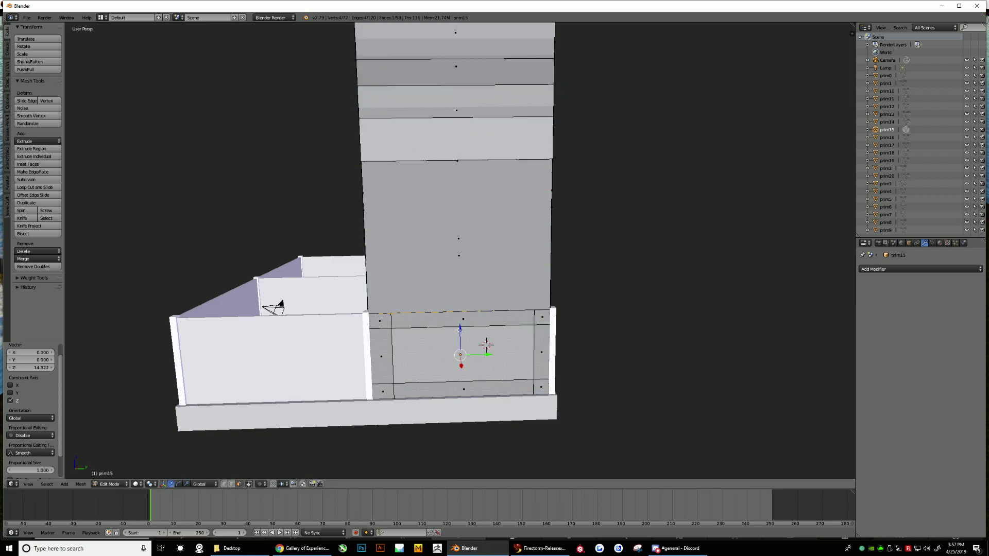
pyautogui.hotkey('ctrl', 'z')
pyautogui.rightClick(469, 322)
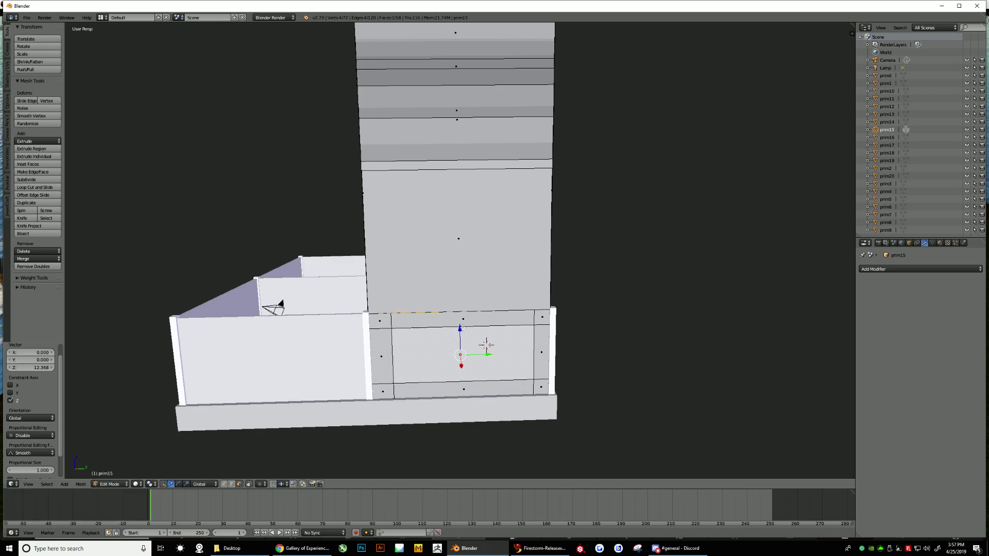
pyautogui.hotkey('ctrl', 'z')
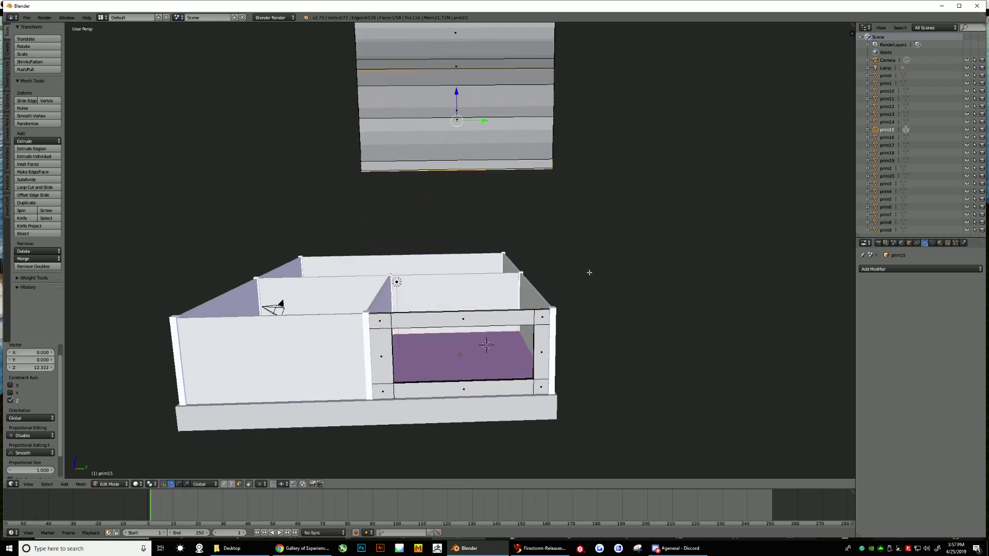
# - Box-select the stack of raised faces above the building and delete them with the Faces option
pyautogui.scroll(-4, 587, 270)
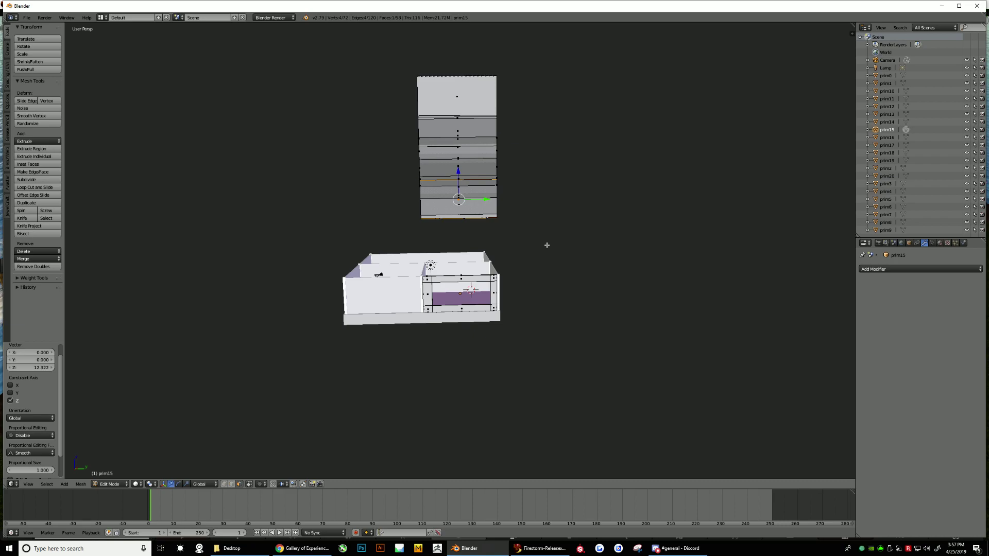
pyautogui.press('b')
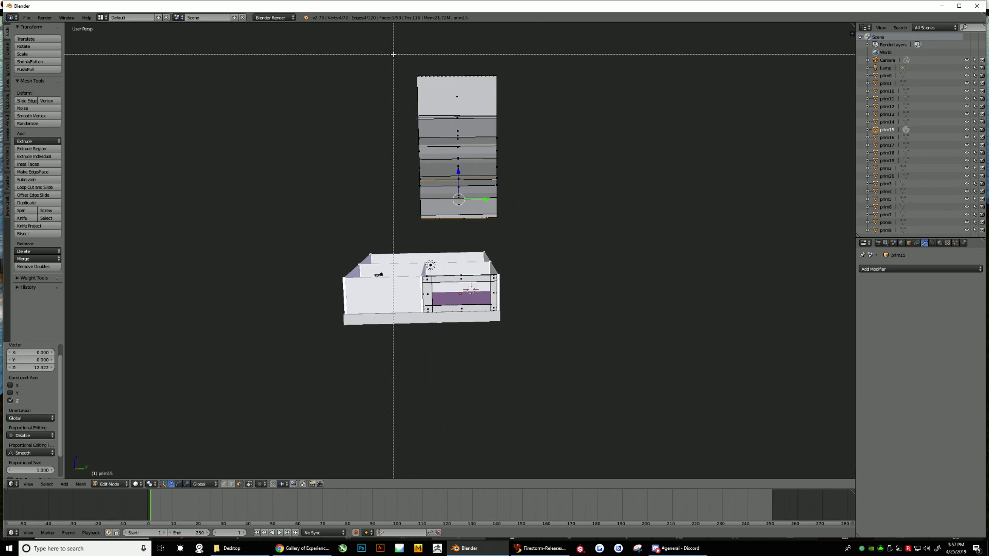
pyautogui.moveTo(393, 51); pyautogui.dragTo(530, 234)
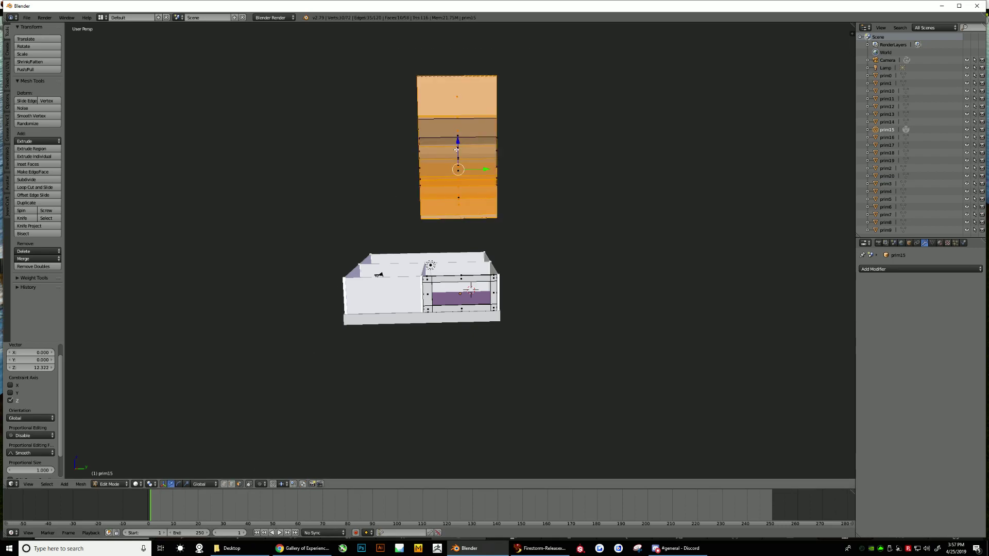
pyautogui.press('x')
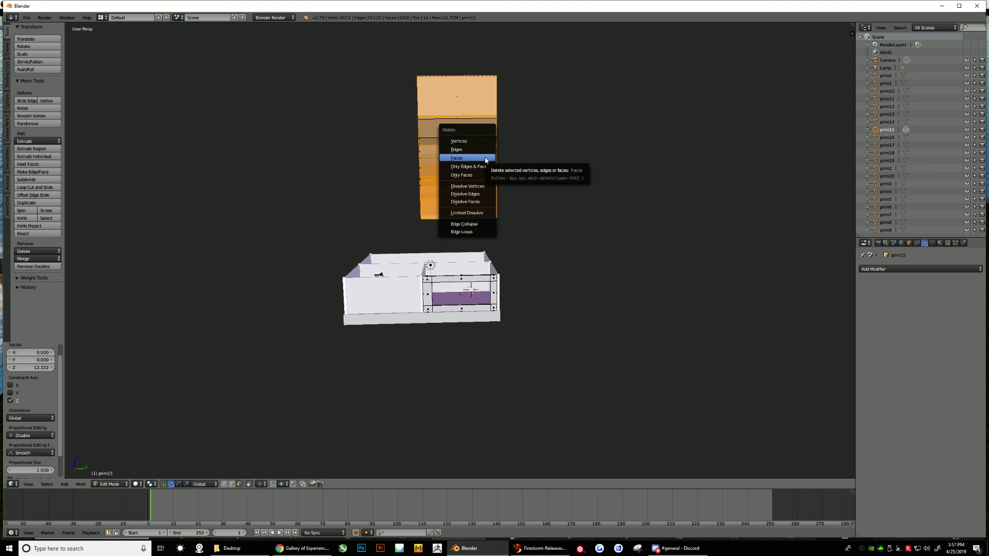
pyautogui.click(485, 157)
# - Box-select the next layer of faces left above the building and delete those faces
pyautogui.press('b')
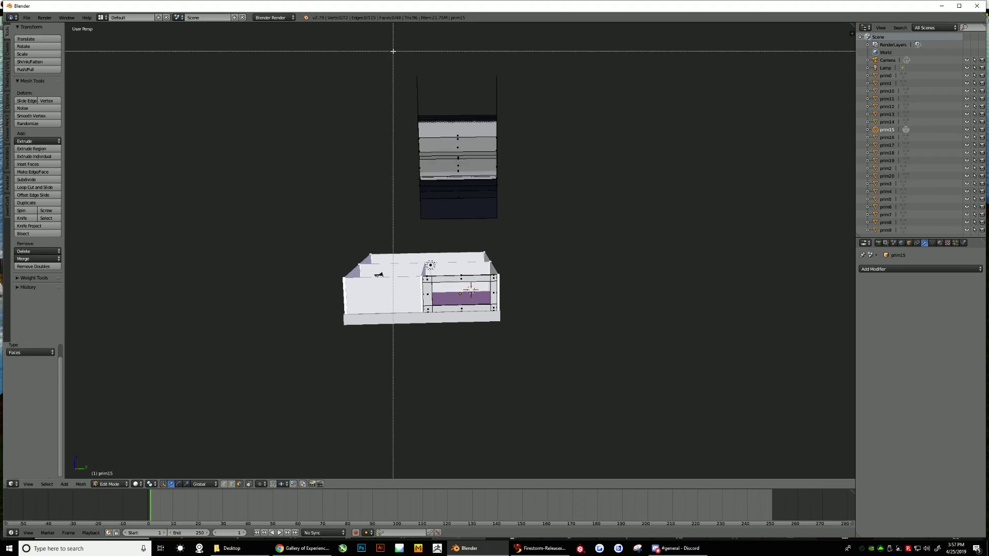
pyautogui.moveTo(393, 51); pyautogui.dragTo(528, 230)
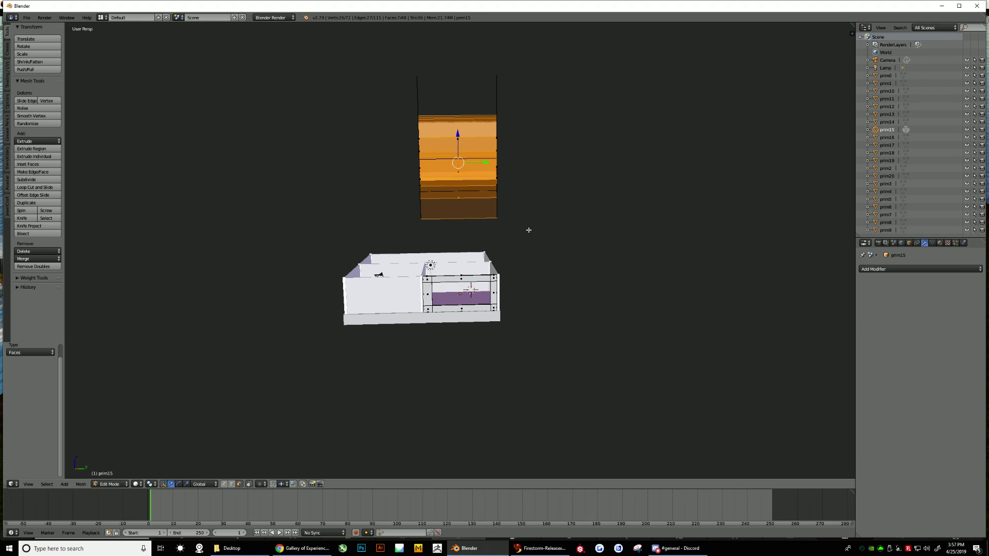
pyautogui.press('x')
pyautogui.click(528, 230)
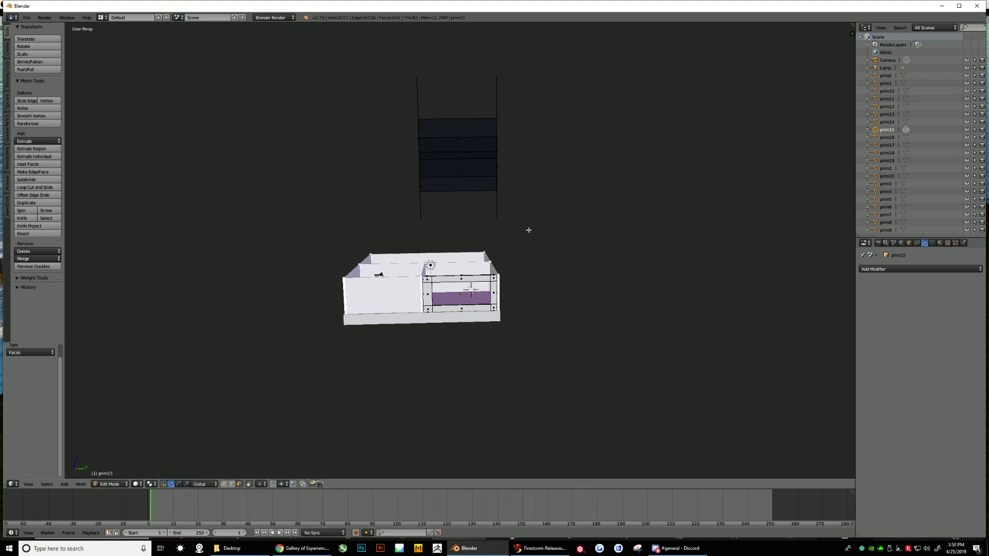
# - Box-select the remaining visible stack of raised faces above the building and delete it with the Faces option
pyautogui.press('b')
pyautogui.moveTo(395, 49); pyautogui.dragTo(519, 224)
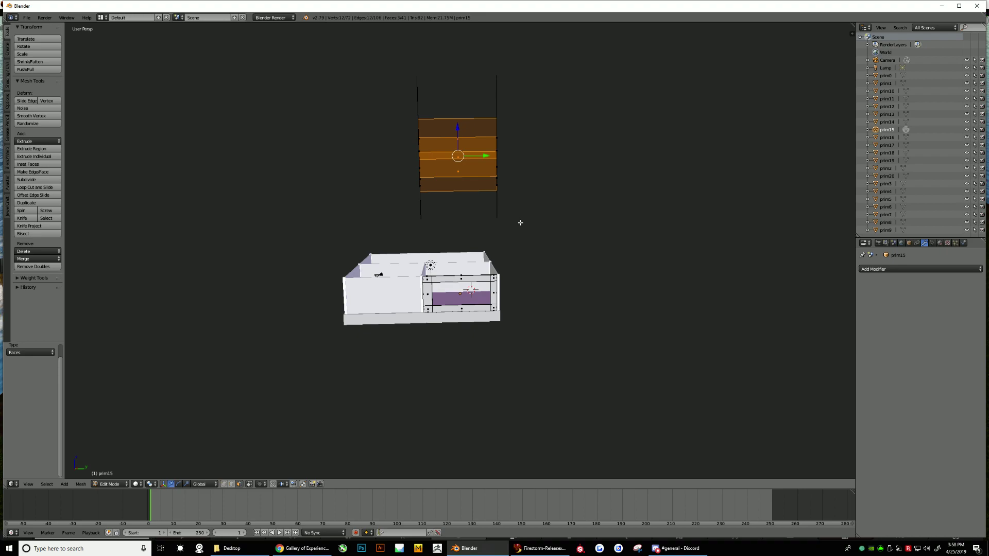
pyautogui.press('x')
pyautogui.click(520, 223)
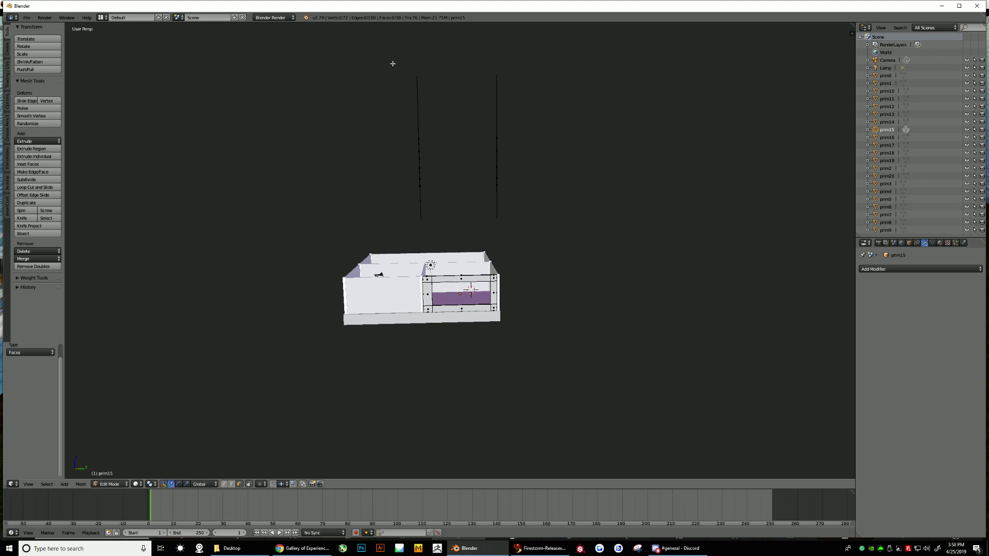
# - Box-select the two long columns of leftover geometry above the building and delete them with the Edges option
pyautogui.press('b')
pyautogui.moveTo(395, 54); pyautogui.dragTo(538, 221)
pyautogui.moveTo(375, 49); pyautogui.dragTo(539, 227)
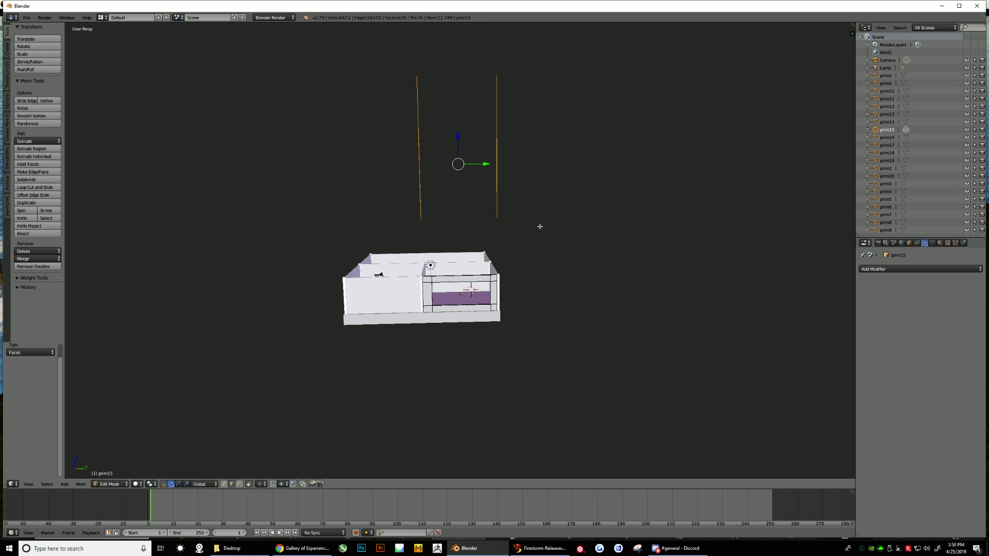
pyautogui.press('x')
pyautogui.click(540, 221)
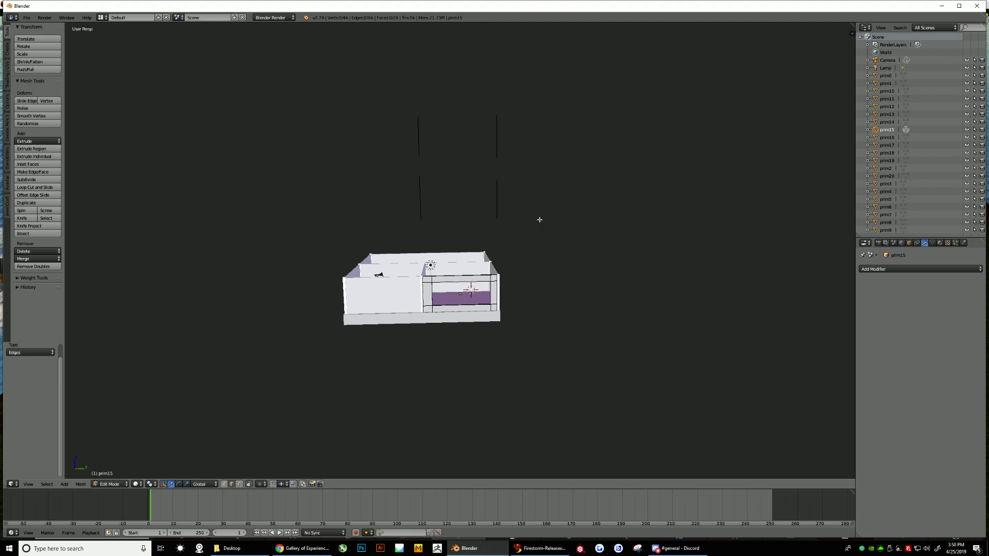
# - Box-select the last stray edge fragments floating above the building and delete those edges
pyautogui.press('b')
pyautogui.moveTo(389, 86); pyautogui.dragTo(515, 229)
pyautogui.press('x')
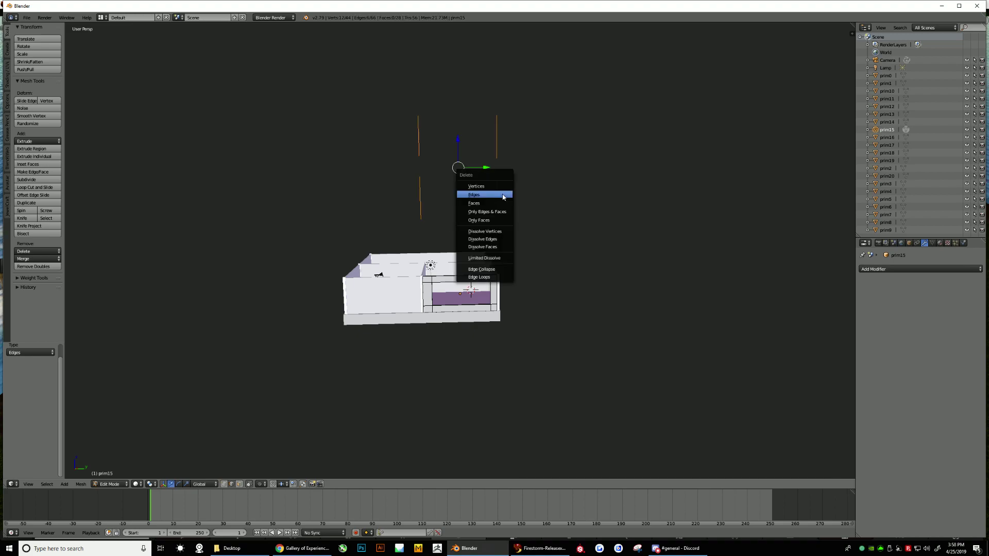
pyautogui.click(502, 194)
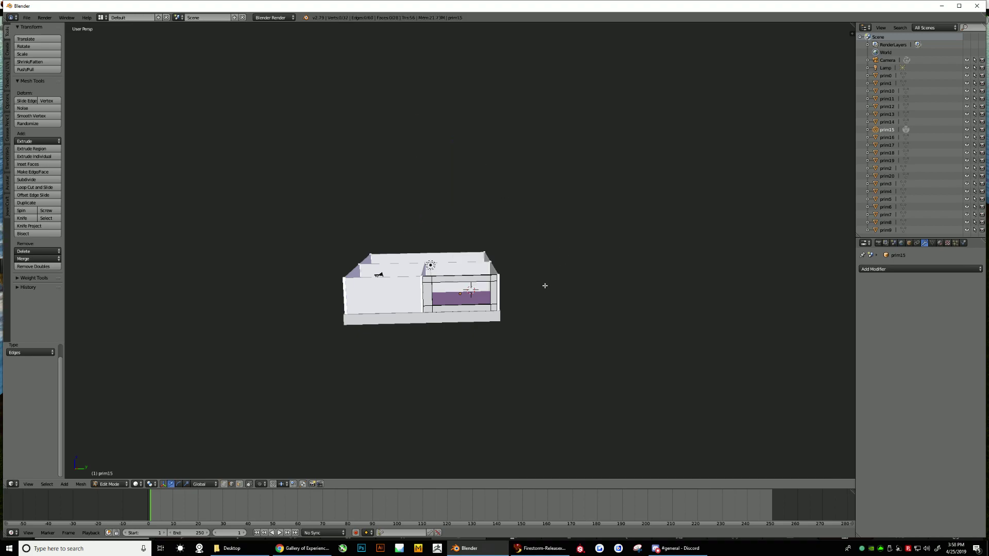
# - Examine prim15's cleared window opening and its surrounding frame from the building's outer side
pyautogui.scroll(6, 543, 285)
pyautogui.moveTo(472, 346); pyautogui.dragTo(462, 339, button='middle')
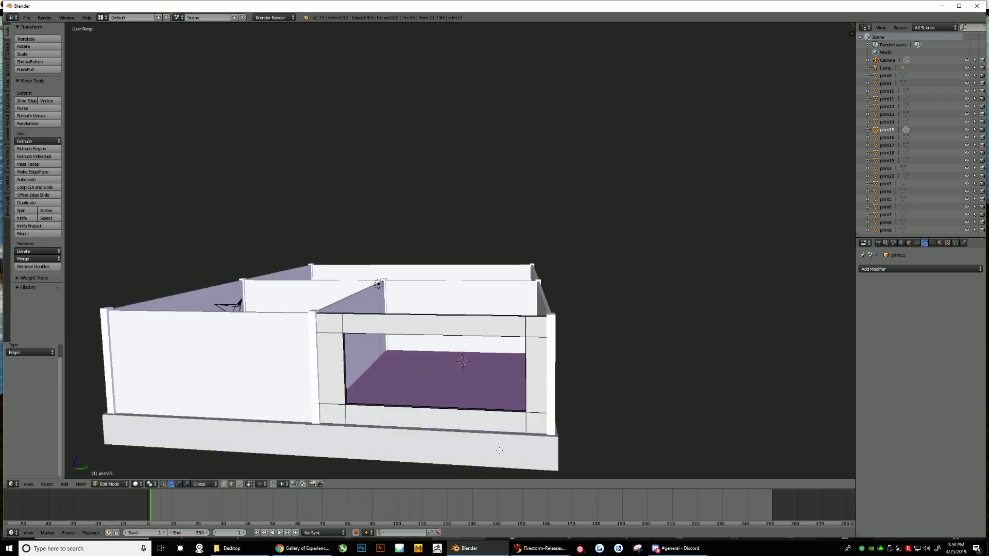
pyautogui.scroll(2, 495, 451)
pyautogui.scroll(-2, 496, 451)
pyautogui.press('b')
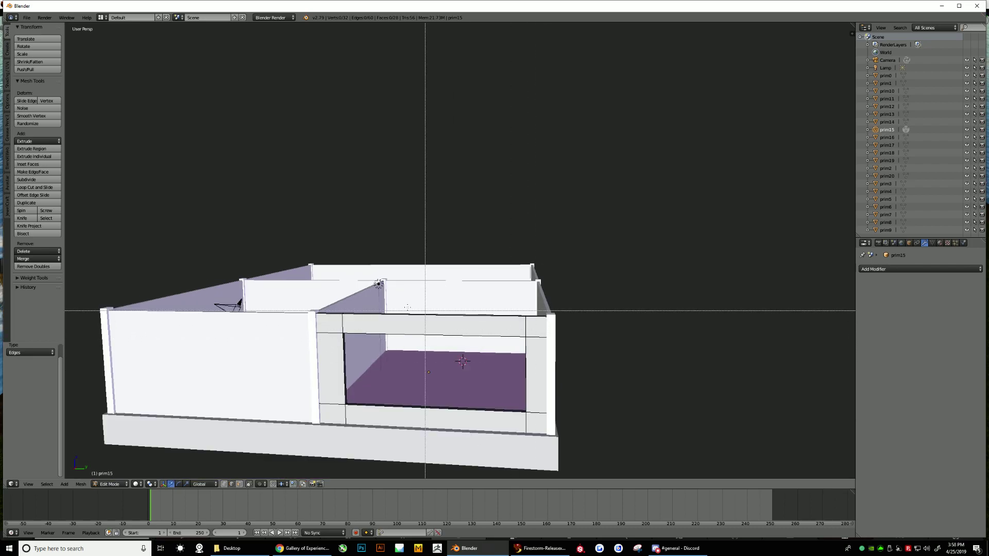
pyautogui.moveTo(292, 302); pyautogui.dragTo(570, 446)
pyautogui.scroll(1, 552, 230)
pyautogui.scroll(-1, 551, 230)
pyautogui.scroll(1, 552, 229)
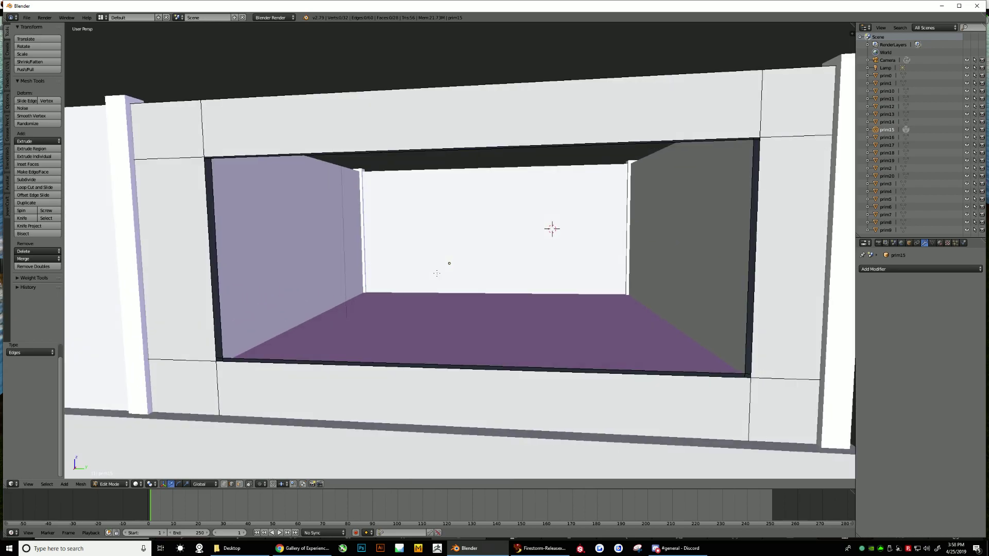
# - Close the gap along the top of prim15's window opening by making a face between its outer and inner edges
pyautogui.moveTo(552, 229); pyautogui.dragTo(400, 283, button='middle')
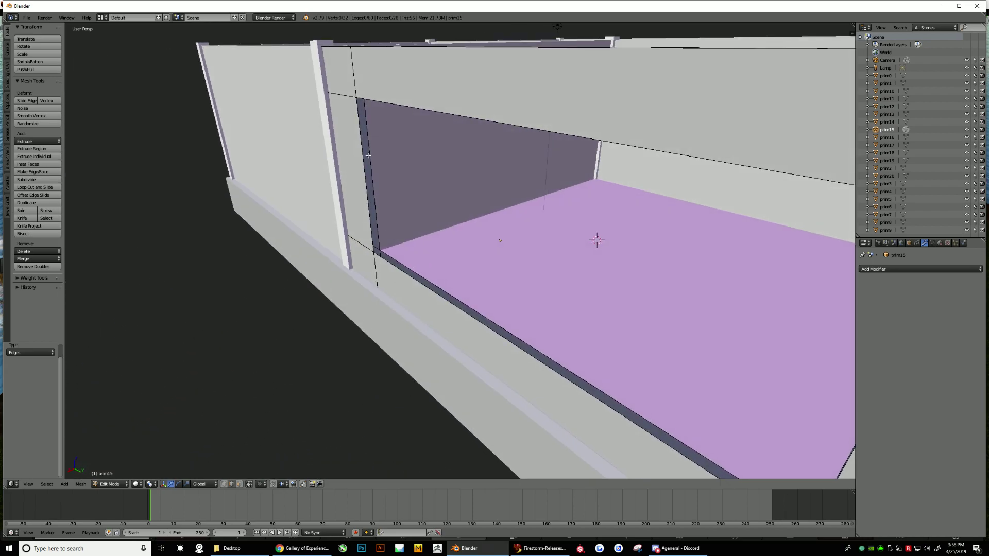
pyautogui.moveTo(576, 211); pyautogui.dragTo(615, 145, button='middle')
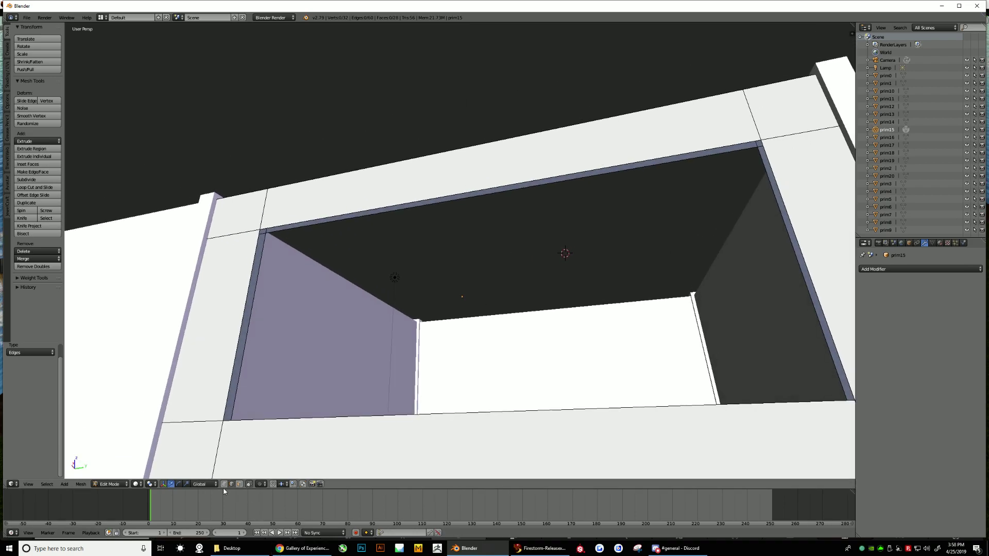
pyautogui.rightClick(481, 189)
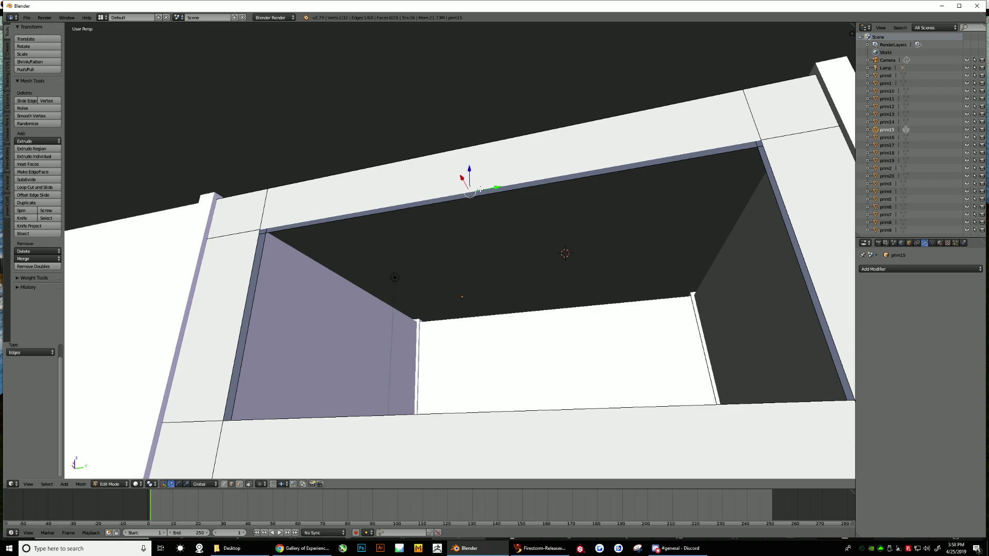
pyautogui.keyDown('shift'); pyautogui.rightClick(523, 188); pyautogui.keyUp('shift')
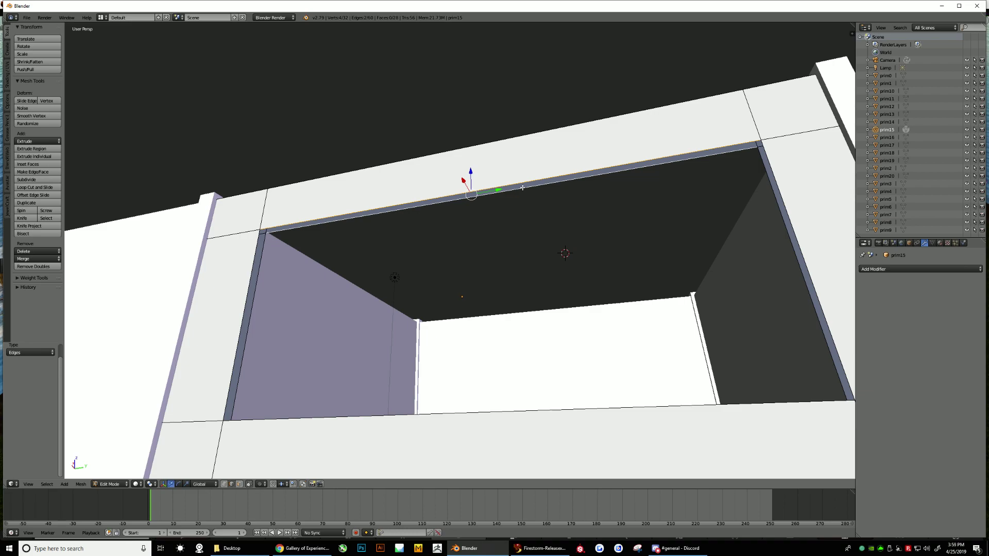
pyautogui.hotkey('ctrl', 'e')
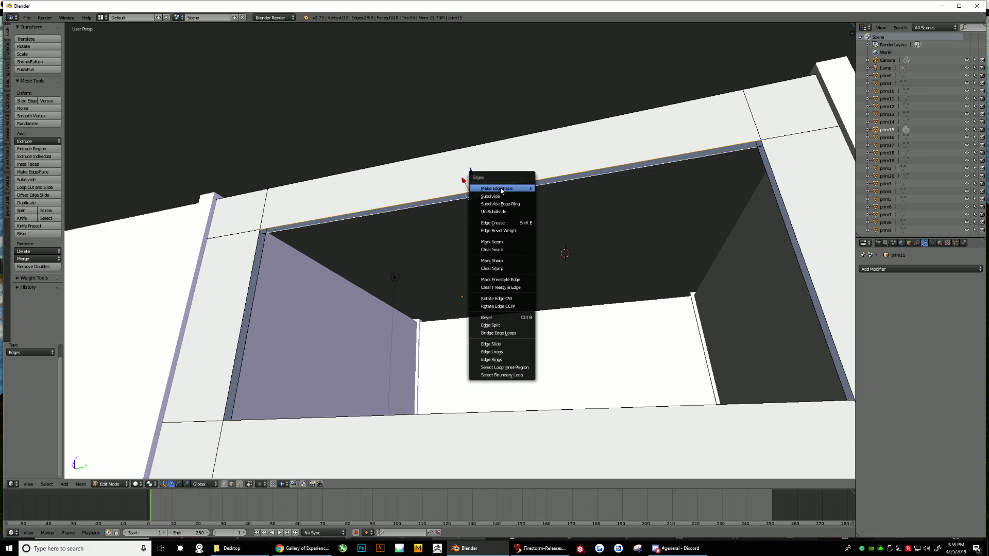
pyautogui.click(502, 190)
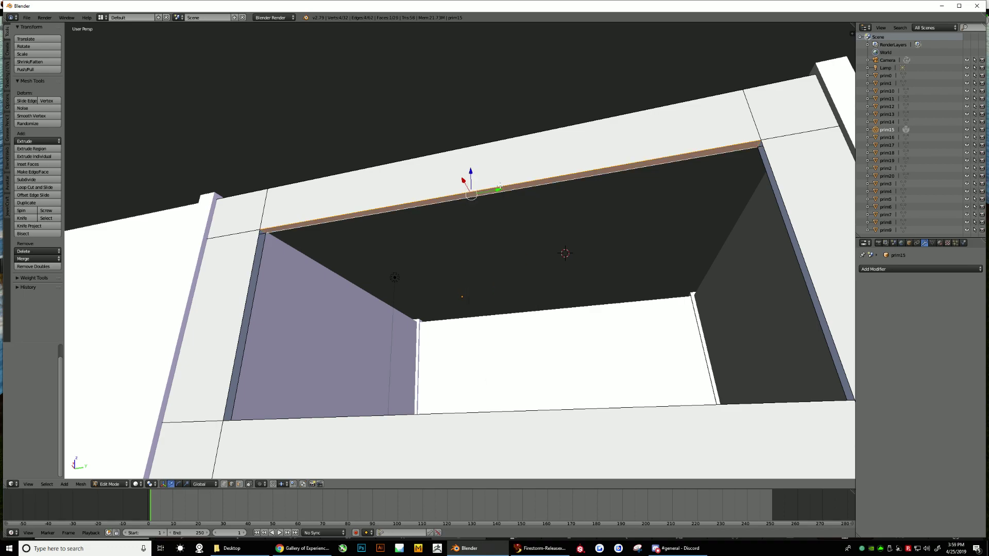
# - Make a face between the two vertical edges on the window opening's right side, as seen from outside
pyautogui.moveTo(572, 279); pyautogui.dragTo(735, 294, button='middle')
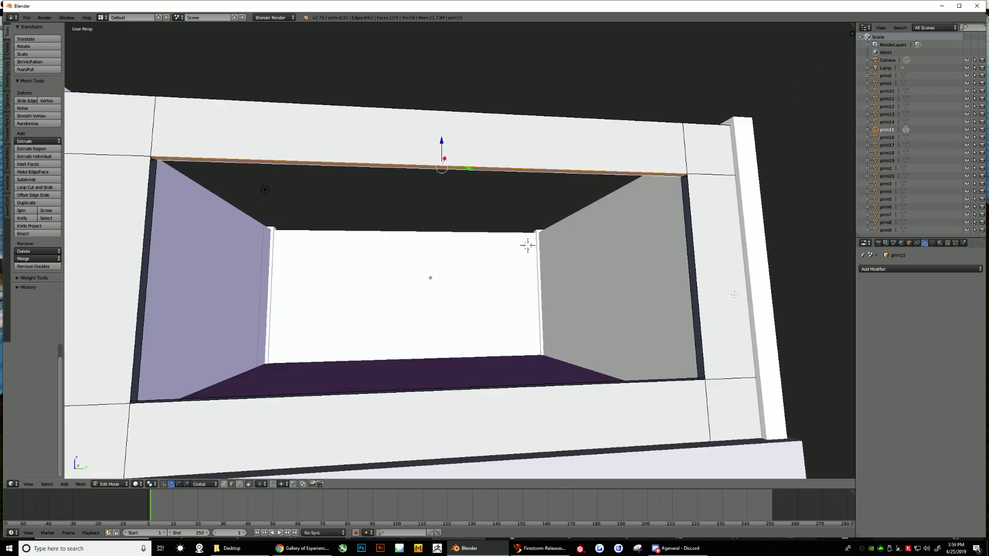
pyautogui.rightClick(697, 302)
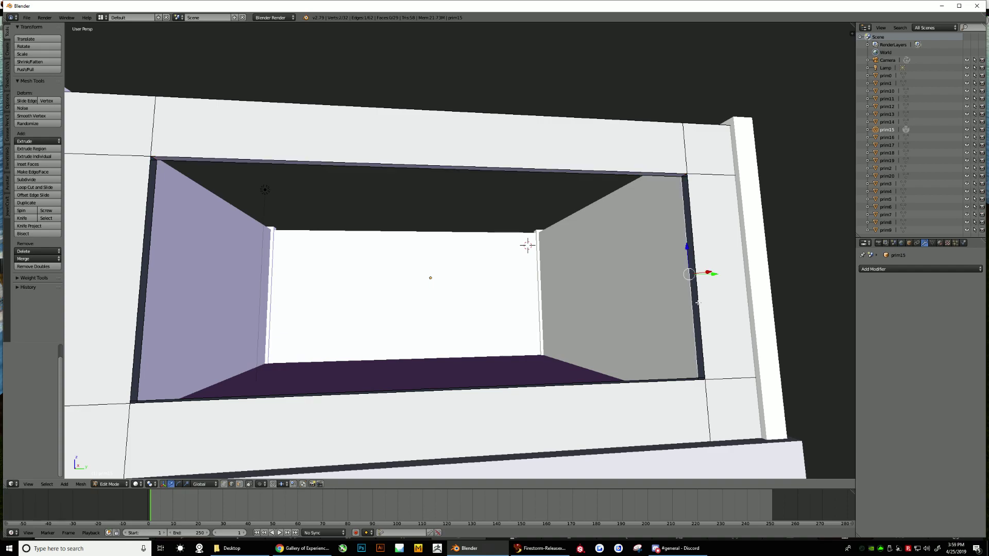
pyautogui.keyDown('shift'); pyautogui.rightClick(697, 303); pyautogui.keyUp('shift')
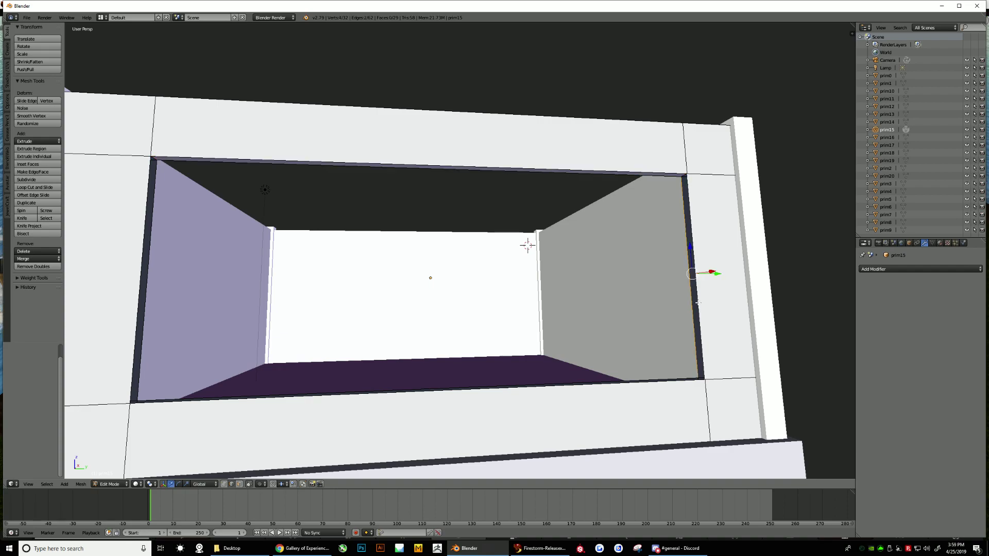
pyautogui.hotkey('ctrl', 'e')
pyautogui.click(680, 304)
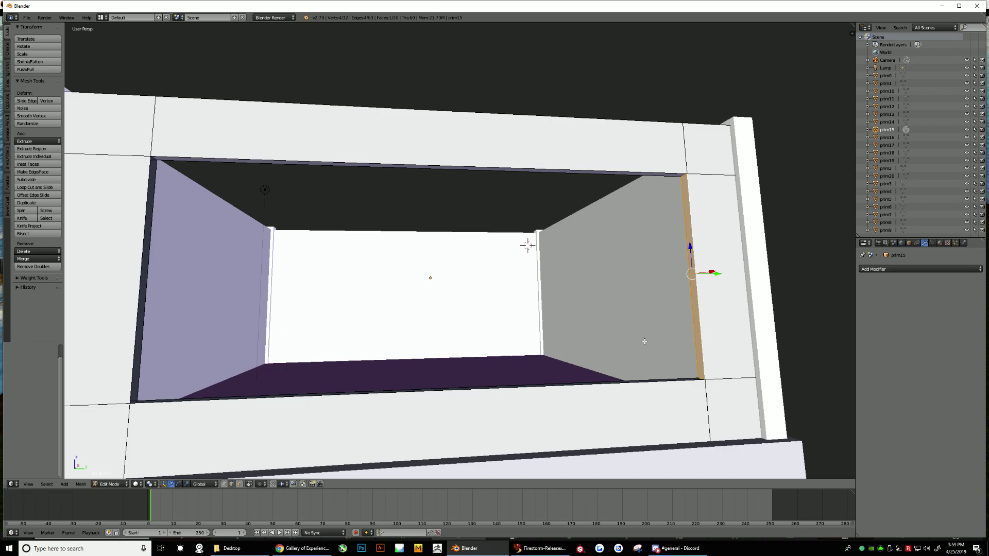
# - Make the window sill face between the outer and inner bottom edges of prim15's opening
pyautogui.moveTo(669, 356); pyautogui.dragTo(517, 331, button='middle')
pyautogui.rightClick(517, 331)
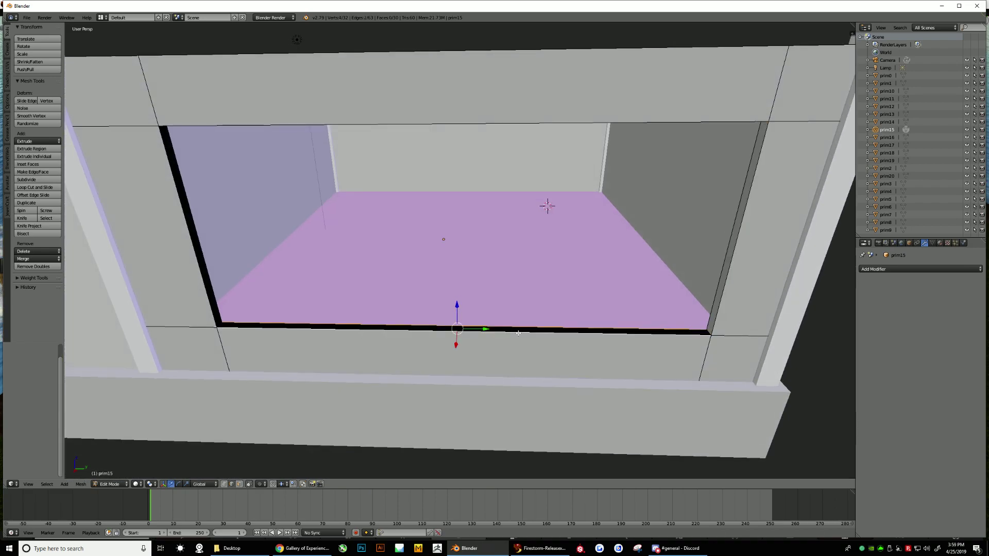
pyautogui.keyDown('shift'); pyautogui.rightClick(519, 333); pyautogui.keyUp('shift')
pyautogui.hotkey('ctrl', 'e')
pyautogui.click(518, 333)
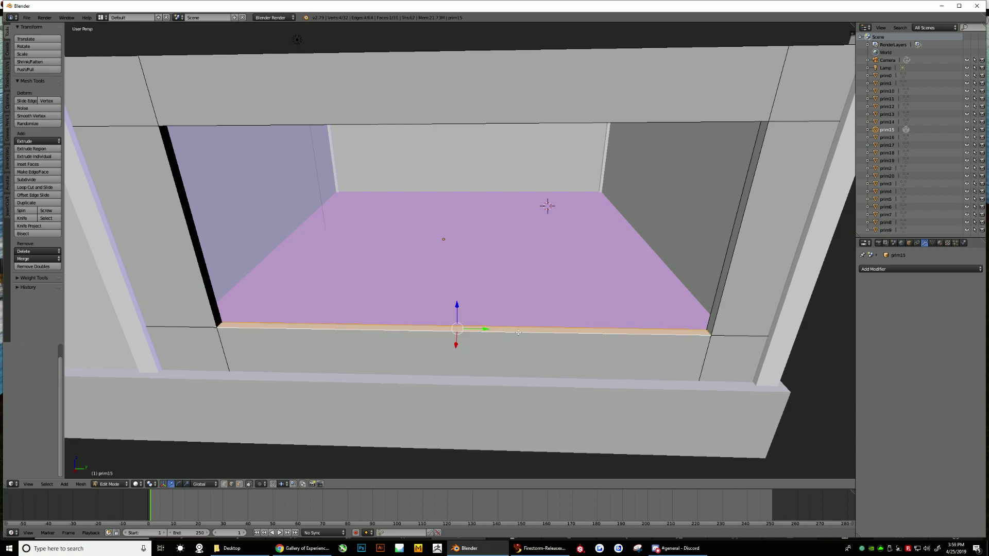
# - Make a face between the two vertical edges on the window opening's left side, as seen from outside
pyautogui.moveTo(194, 278); pyautogui.dragTo(287, 287, button='middle')
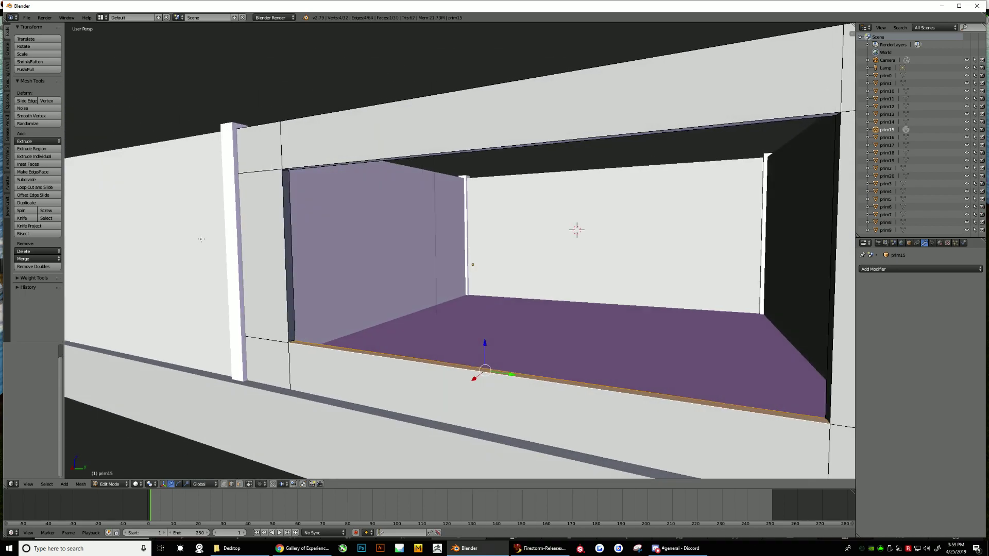
pyautogui.rightClick(288, 289)
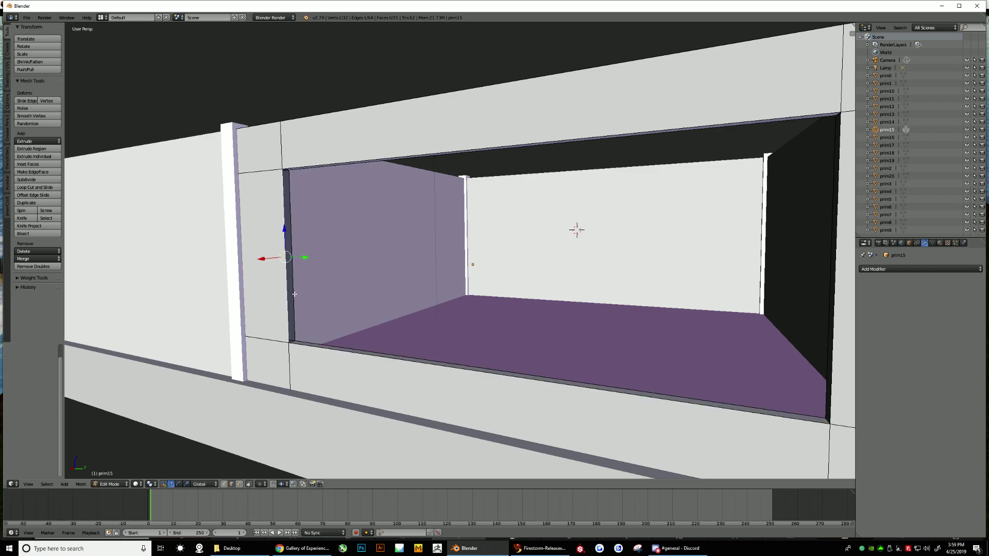
pyautogui.keyDown('shift'); pyautogui.rightClick(294, 295); pyautogui.keyUp('shift')
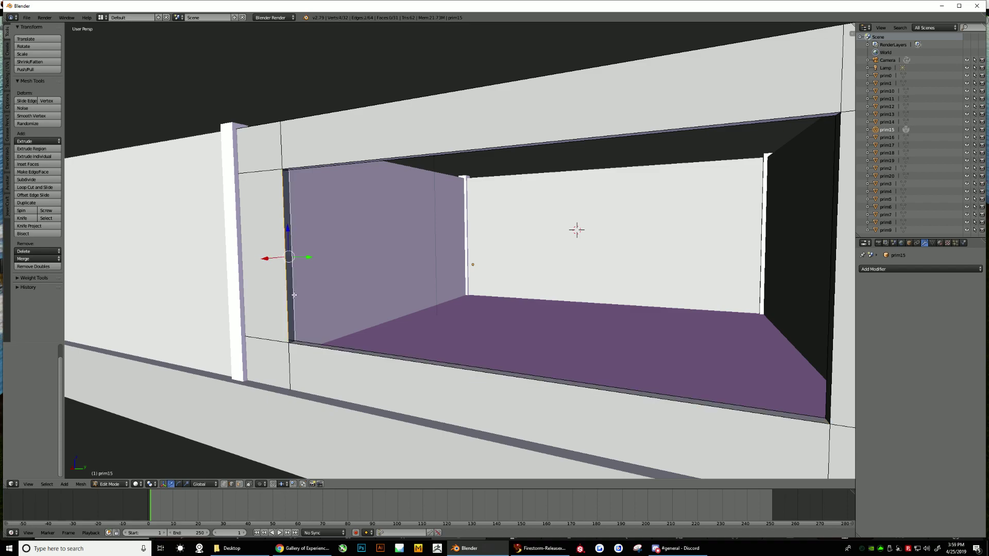
pyautogui.hotkey('ctrl', 'e')
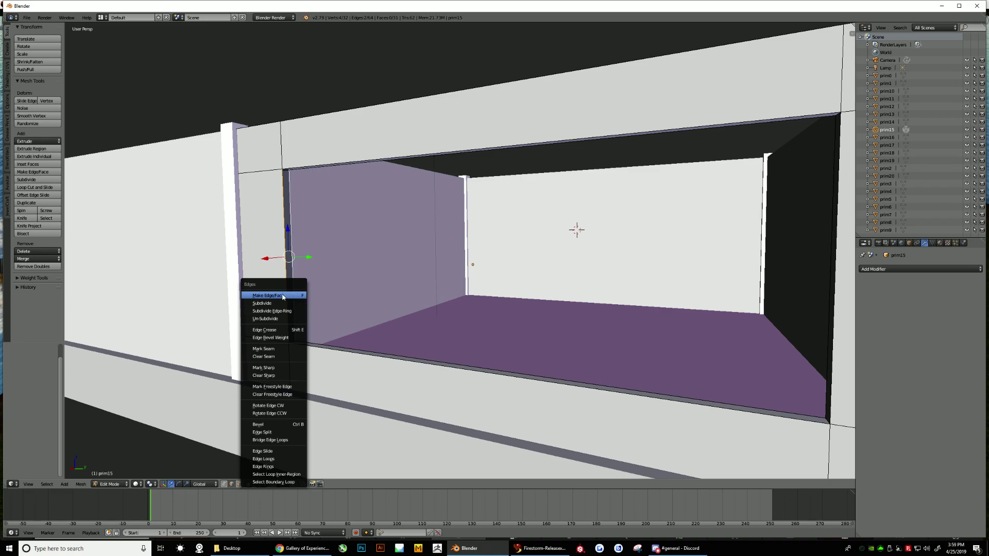
pyautogui.click(283, 298)
# - Select the two short vertical edges above the window opening on prim15's outer side and dissolve them
pyautogui.moveTo(699, 232); pyautogui.dragTo(673, 253, button='middle')
pyautogui.scroll(-4, 673, 252)
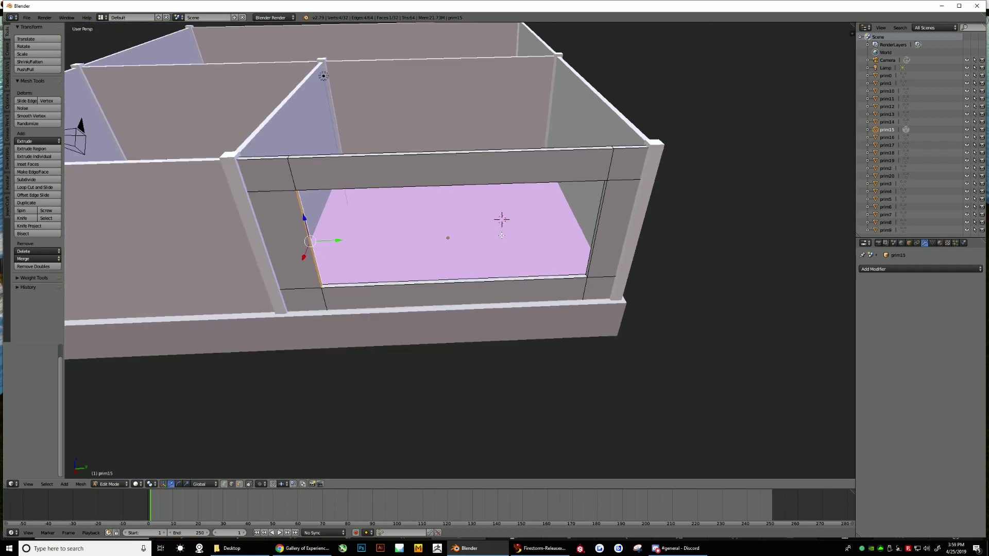
pyautogui.moveTo(499, 234); pyautogui.dragTo(525, 250, button='middle')
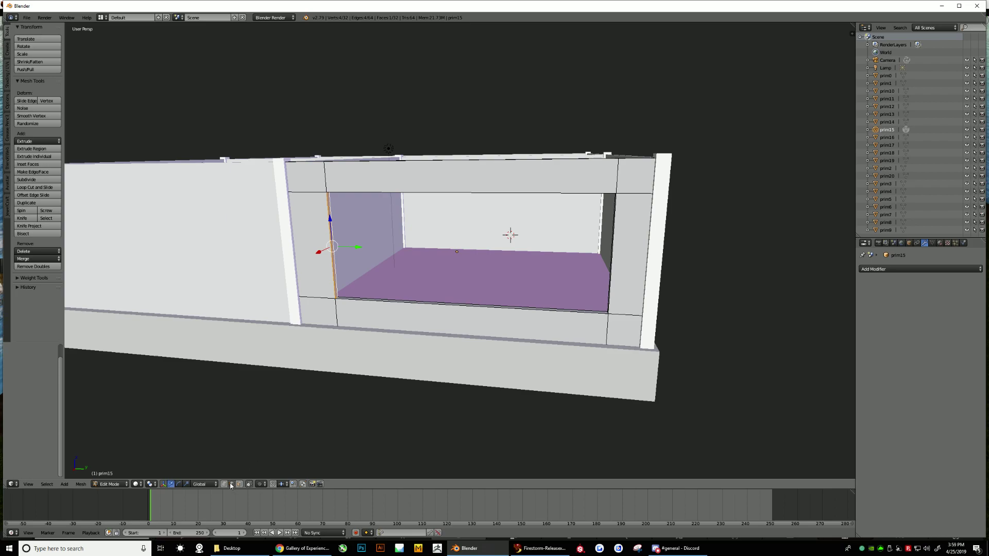
pyautogui.rightClick(324, 177)
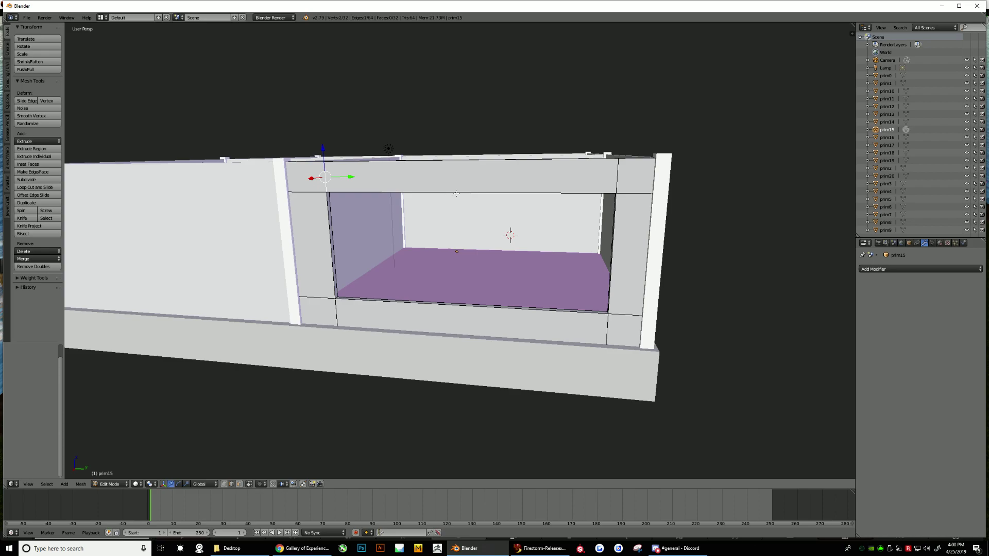
pyautogui.keyDown('shift'); pyautogui.rightClick(617, 177); pyautogui.keyUp('shift')
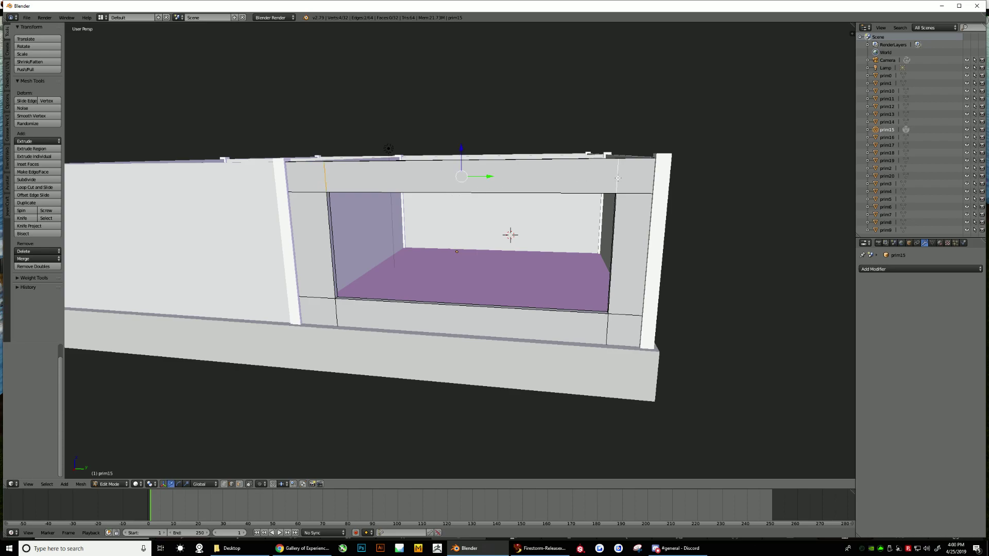
pyautogui.press('x')
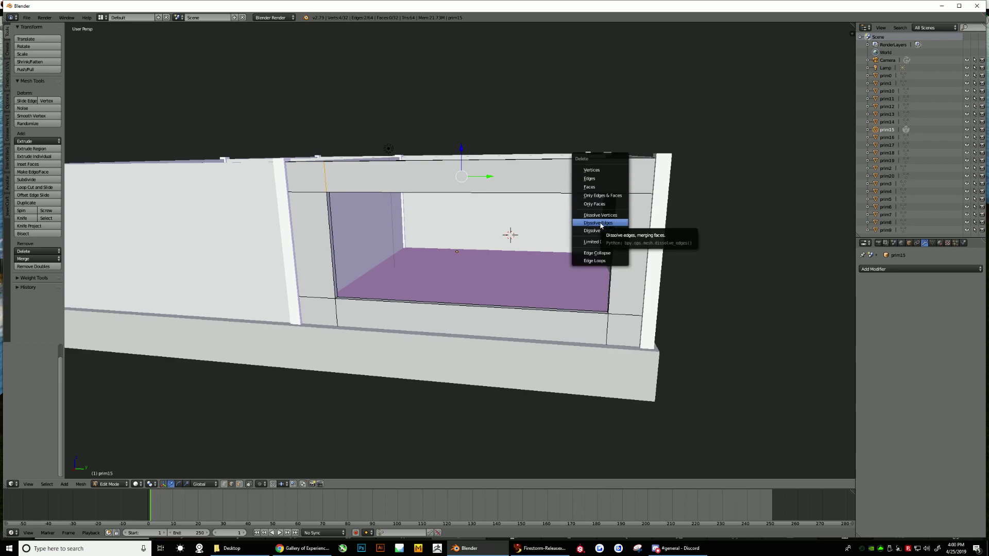
pyautogui.click(599, 223)
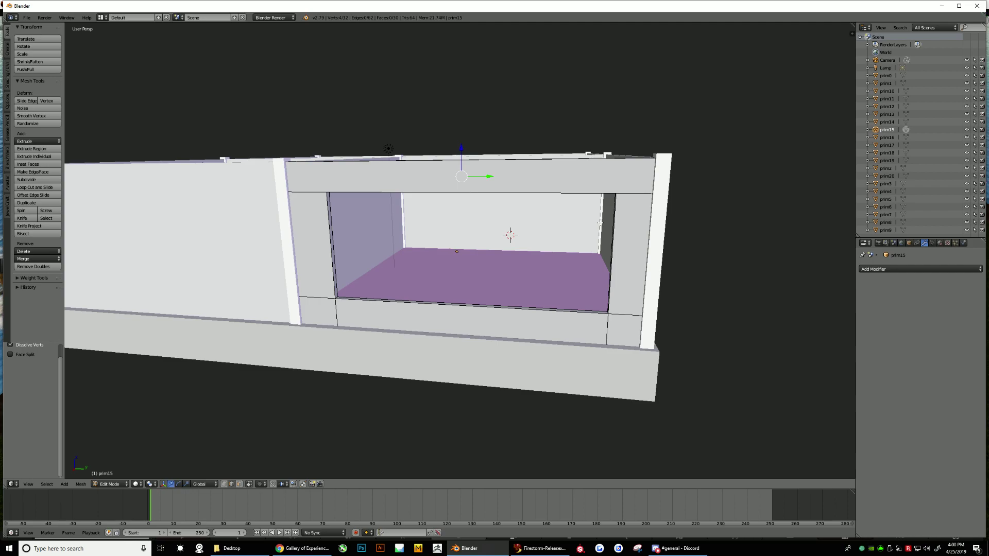
# - Dissolve the two short horizontal edges beside the opening's bottom corners on prim15's outer side
pyautogui.rightClick(628, 315)
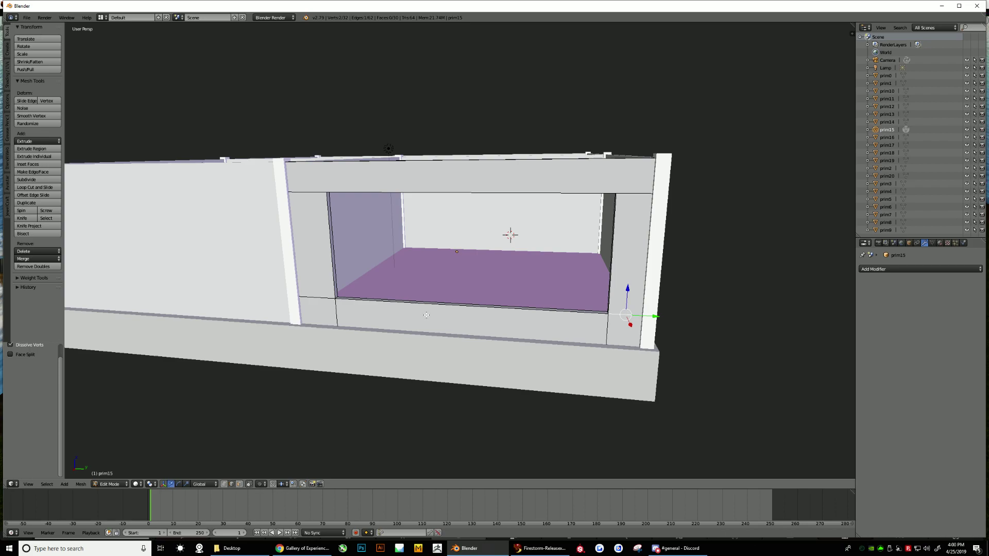
pyautogui.keyDown('shift'); pyautogui.rightClick(320, 298); pyautogui.keyUp('shift')
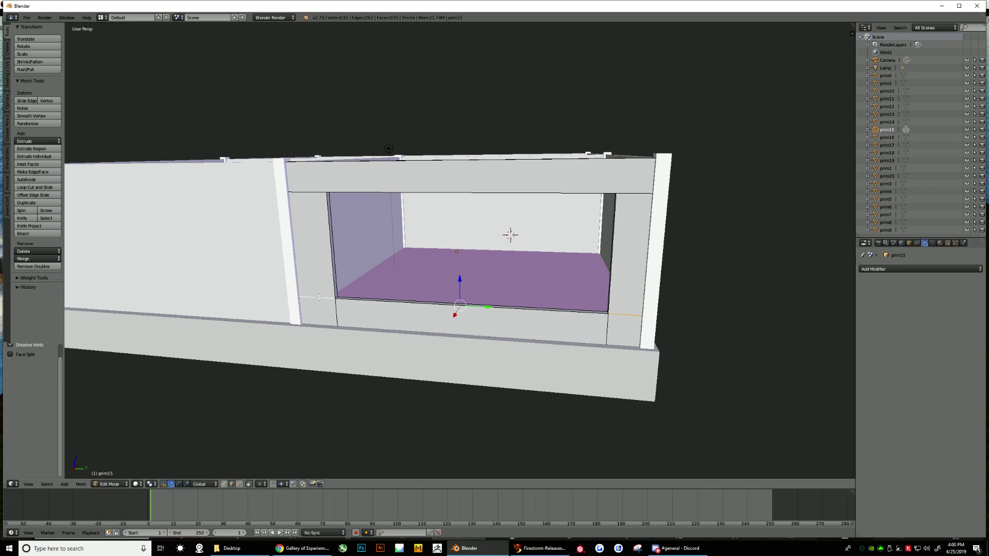
pyautogui.press('x')
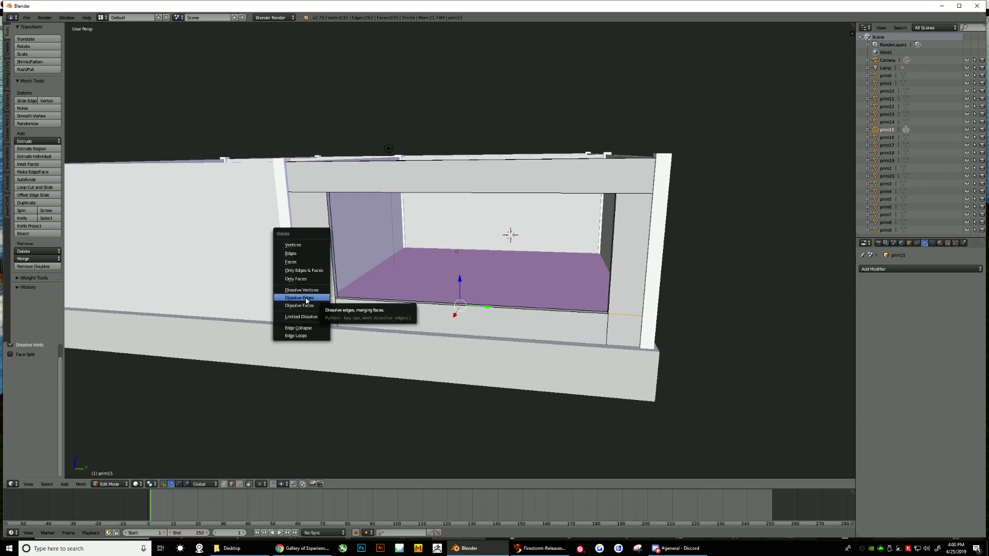
pyautogui.click(305, 298)
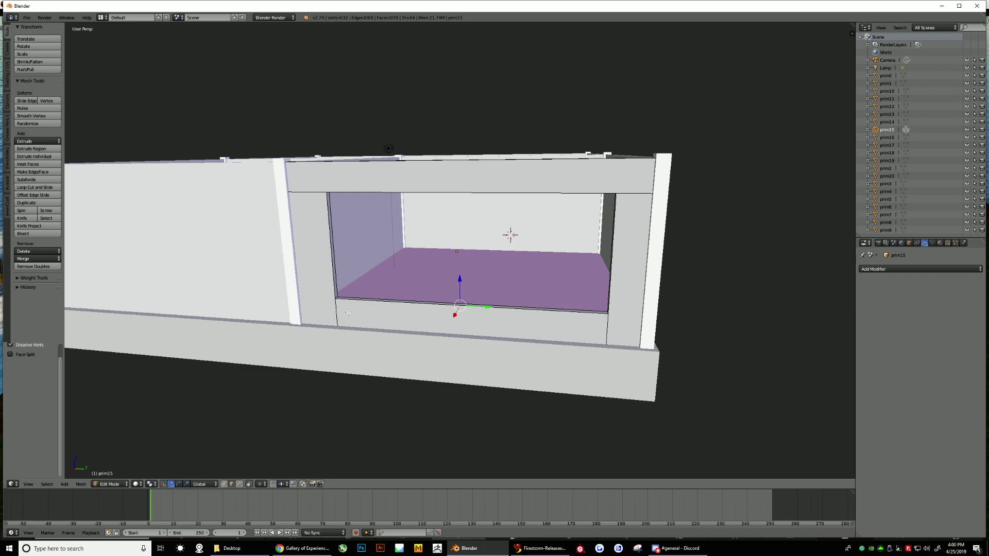
# - Dissolve the two short vertical edges above the window opening on prim15's inner side
pyautogui.moveTo(507, 368); pyautogui.dragTo(186, 189, button='middle')
pyautogui.rightClick(286, 186)
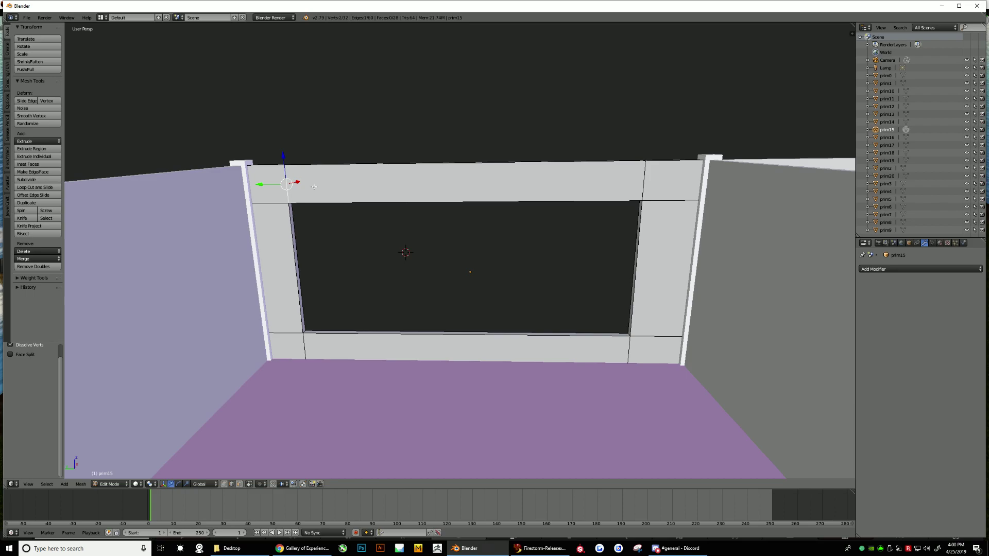
pyautogui.keyDown('shift'); pyautogui.rightClick(645, 180); pyautogui.keyUp('shift')
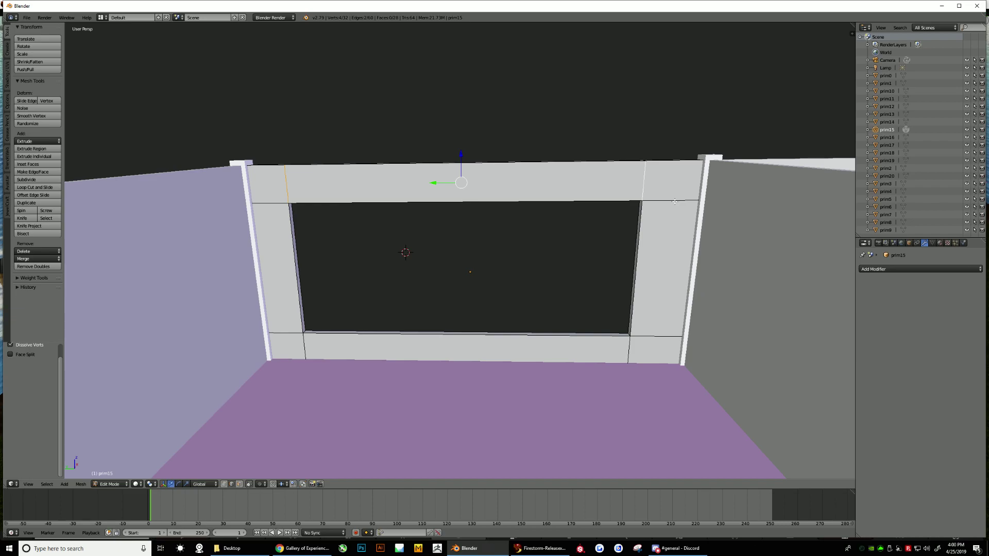
pyautogui.press('x')
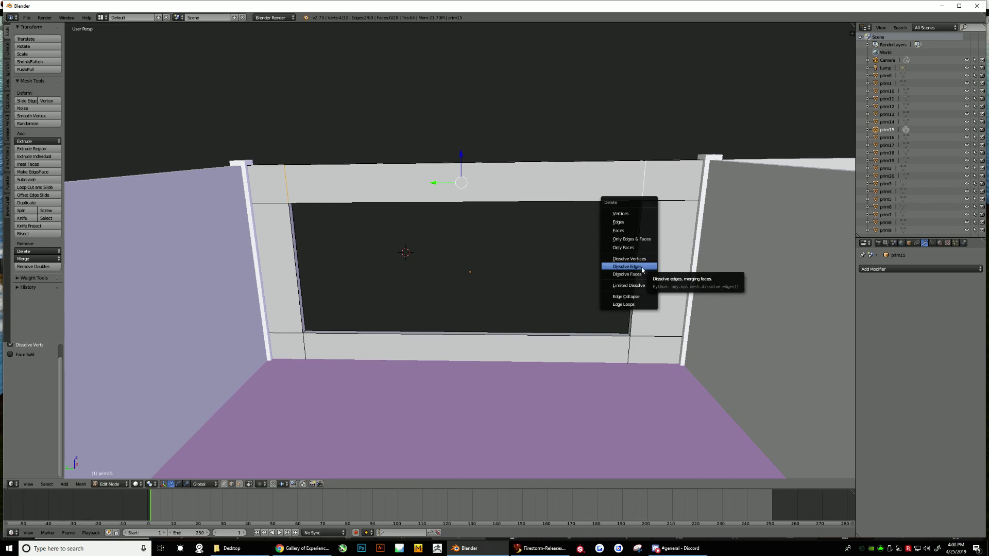
pyautogui.click(645, 266)
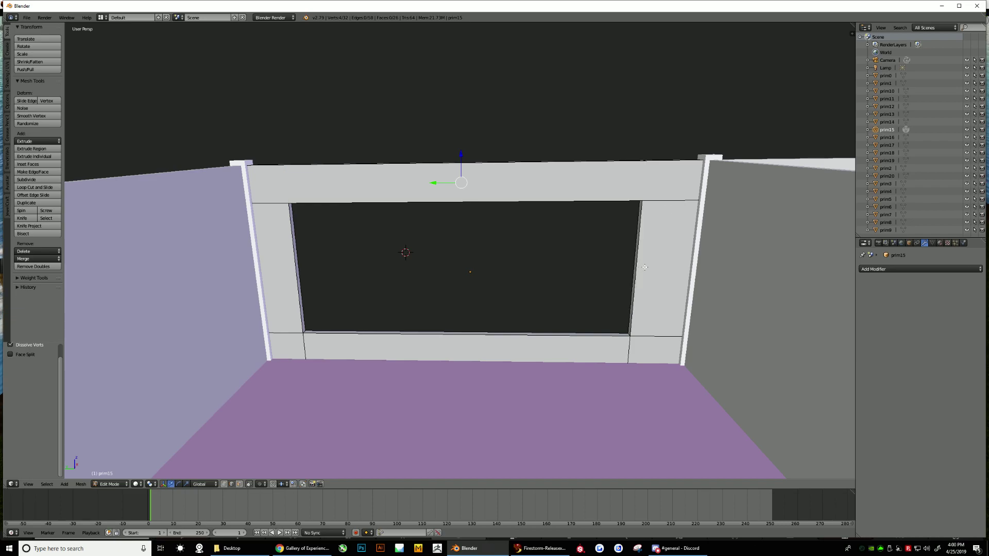
# - Dissolve the horizontal edge beside the opening's bottom-right corner and the vertical edge below its bottom-left corner on prim15's inner side, as seen from inside
pyautogui.rightClick(661, 336)
pyautogui.press('x')
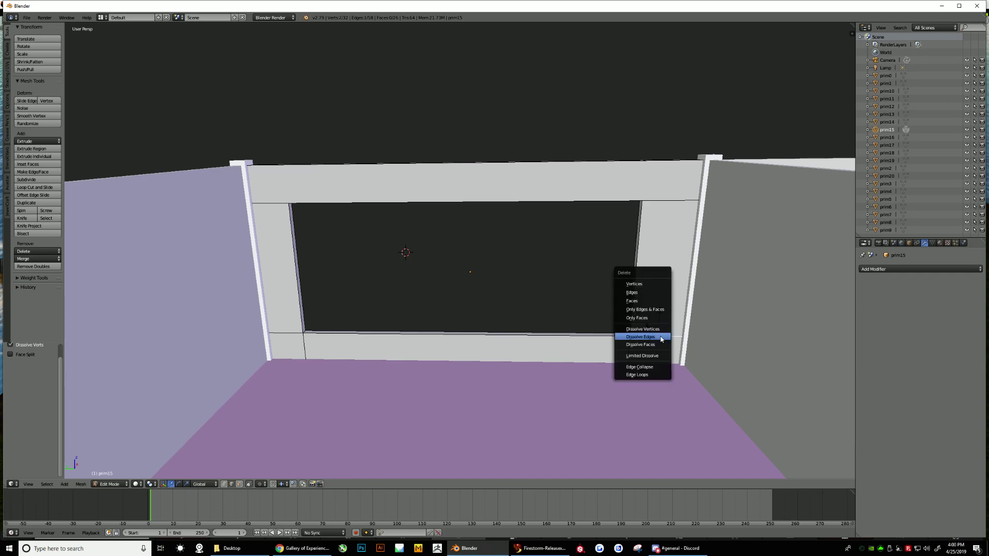
pyautogui.click(658, 336)
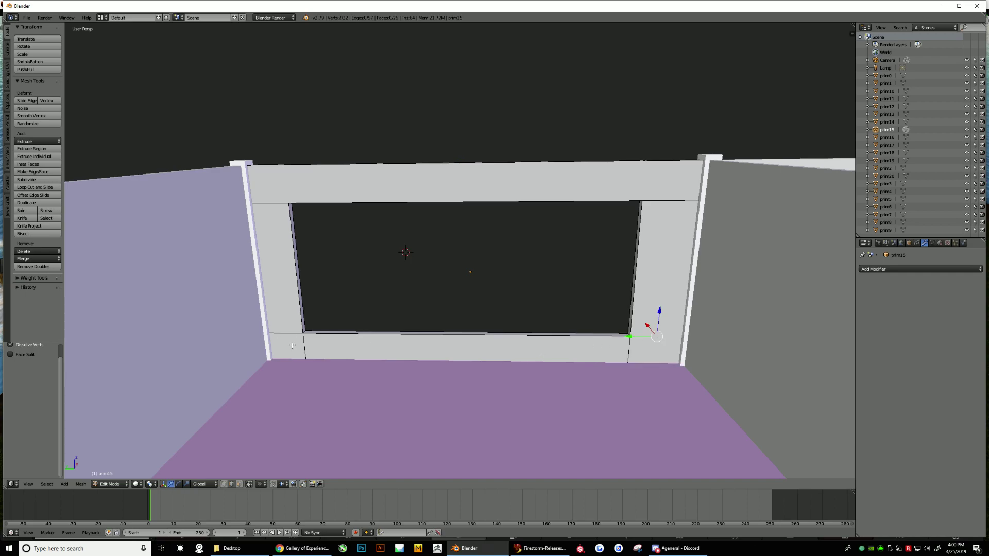
pyautogui.rightClick(299, 341)
pyautogui.press('x')
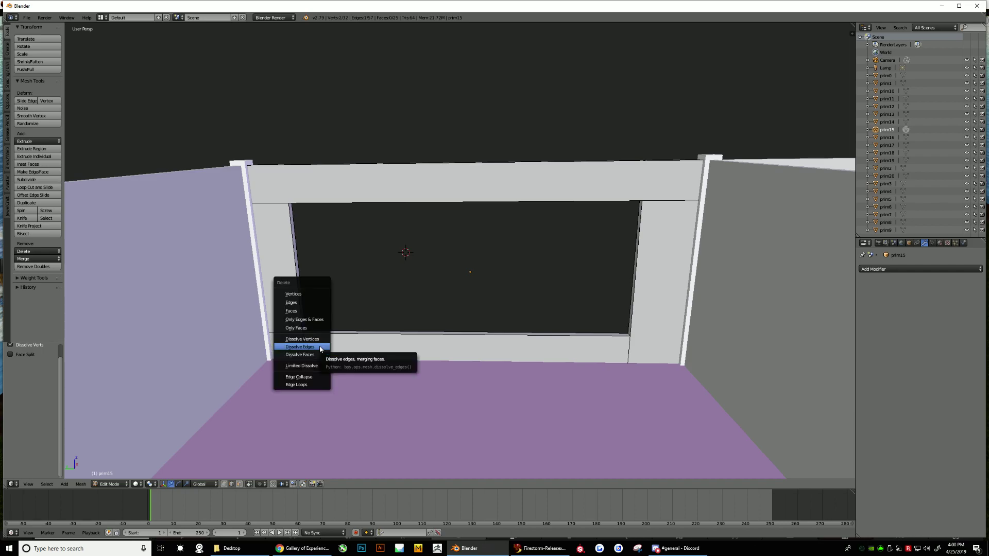
pyautogui.click(299, 346)
pyautogui.rightClick(296, 336)
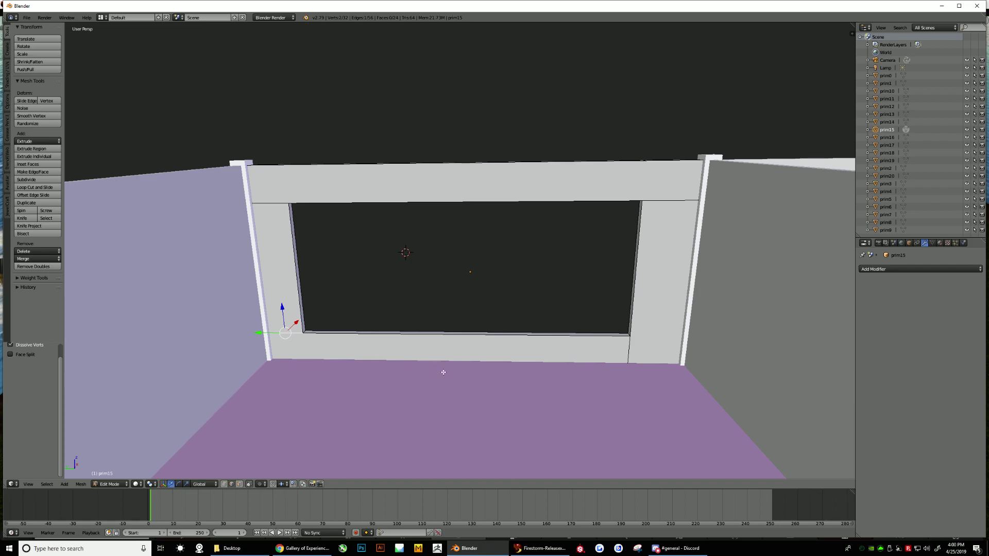
# - Finish editing prim15 and return to Object Mode
pyautogui.click(591, 98)
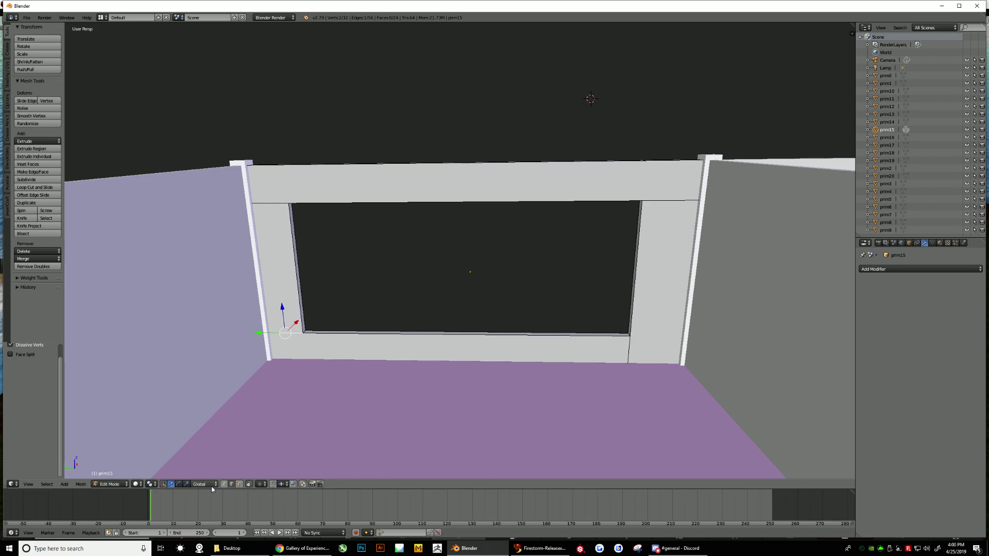
pyautogui.click(239, 484)
pyautogui.moveTo(521, 384)
pyautogui.mouseDown(button='middle')
pyautogui.moveTo(527, 358)
pyautogui.moveTo(619, 334)
pyautogui.moveTo(518, 346)
pyautogui.moveTo(422, 331)
pyautogui.moveTo(450, 355)
pyautogui.moveTo(431, 347)
pyautogui.mouseUp(button='middle')
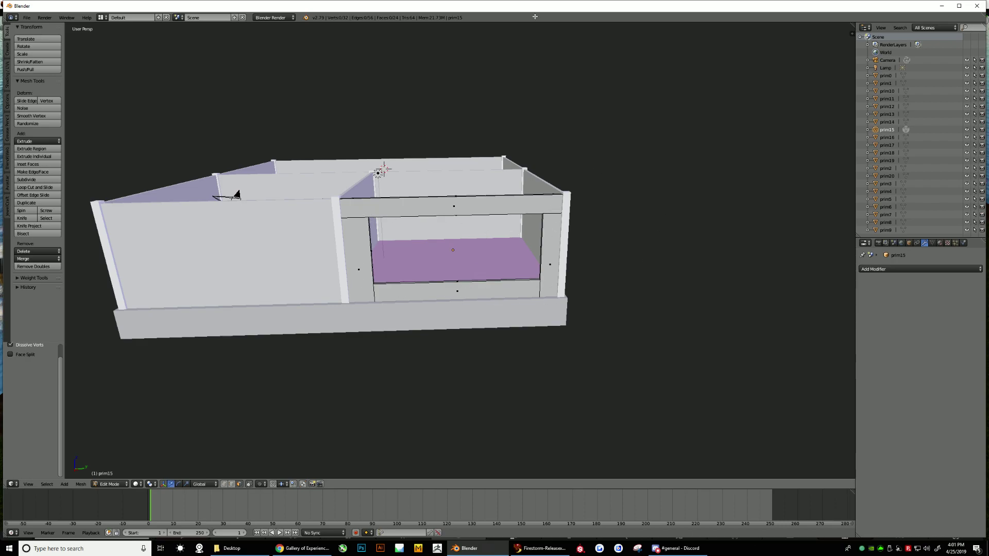
pyautogui.scroll(-2, 585, 179)
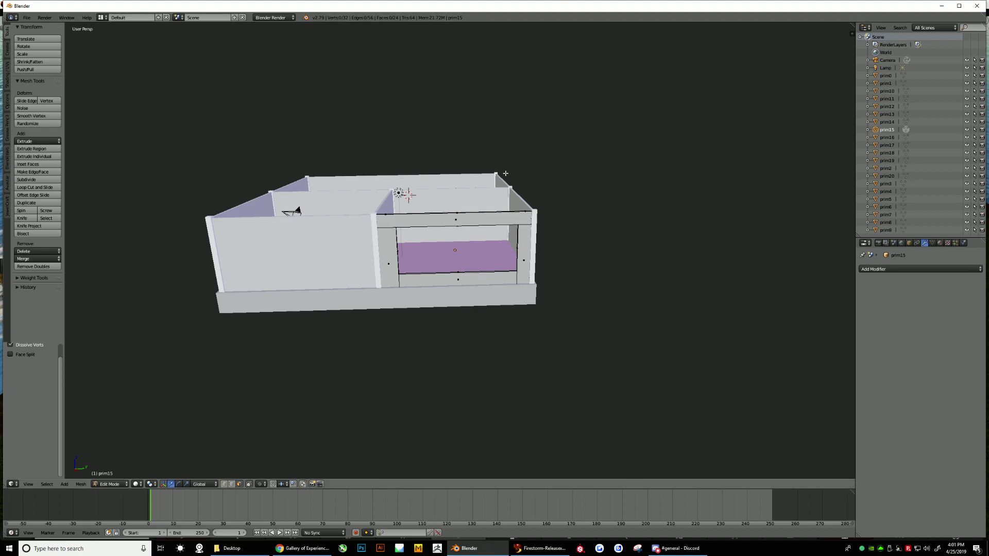
pyautogui.click(231, 484)
pyautogui.moveTo(458, 304)
pyautogui.mouseDown(button='middle')
pyautogui.moveTo(443, 322)
pyautogui.moveTo(409, 314)
pyautogui.moveTo(459, 327)
pyautogui.moveTo(472, 313)
pyautogui.moveTo(462, 309)
pyautogui.mouseUp(button='middle')
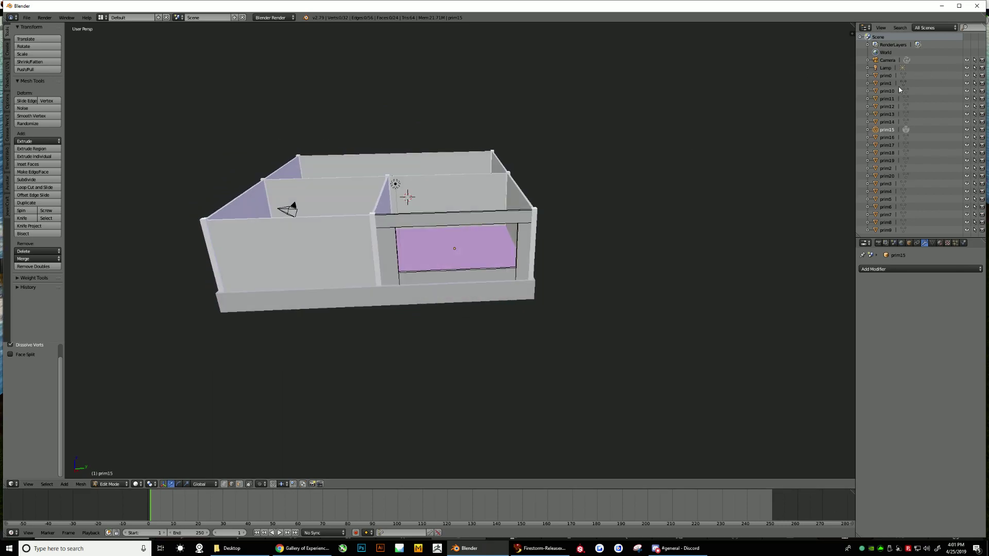
pyautogui.click(116, 484)
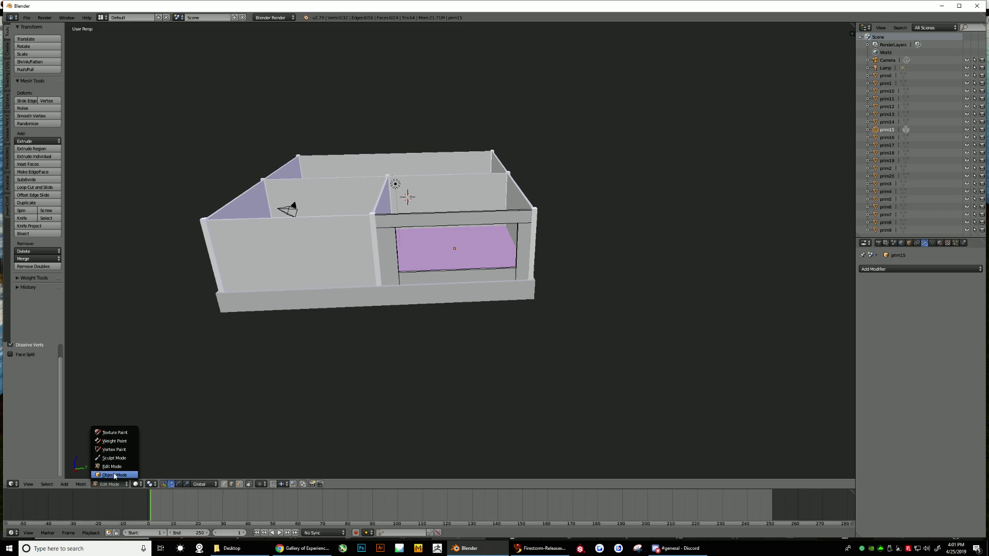
pyautogui.click(114, 475)
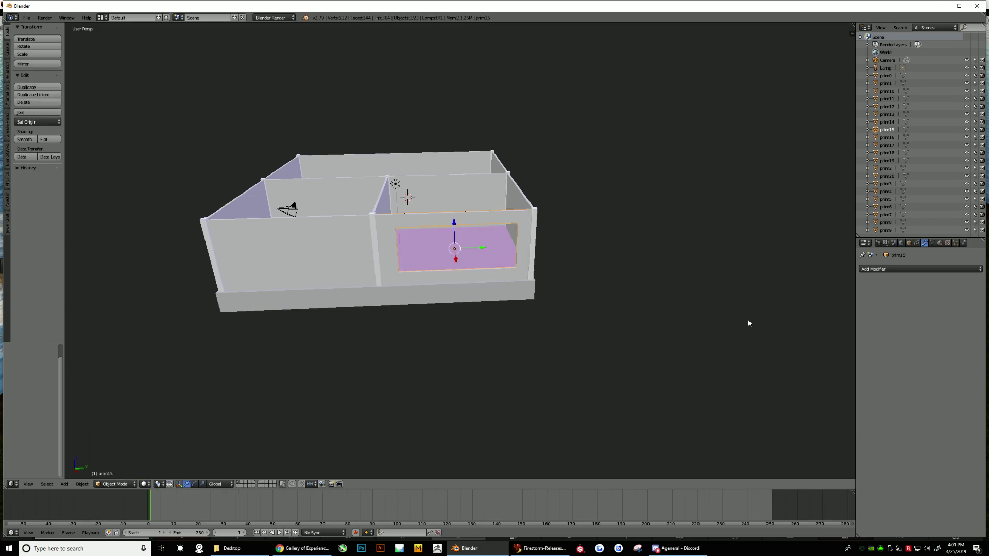
# - Select all the building's prims from prim0 to prim20 together, leaving out the camera and lamp
pyautogui.click(885, 77)
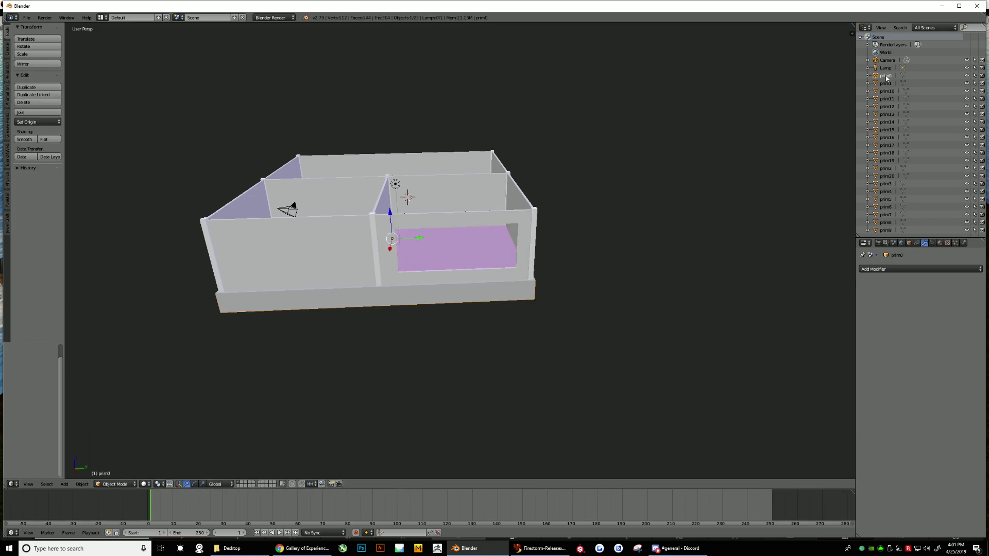
pyautogui.keyDown('ctrl'); pyautogui.click(886, 83); pyautogui.keyUp('ctrl')
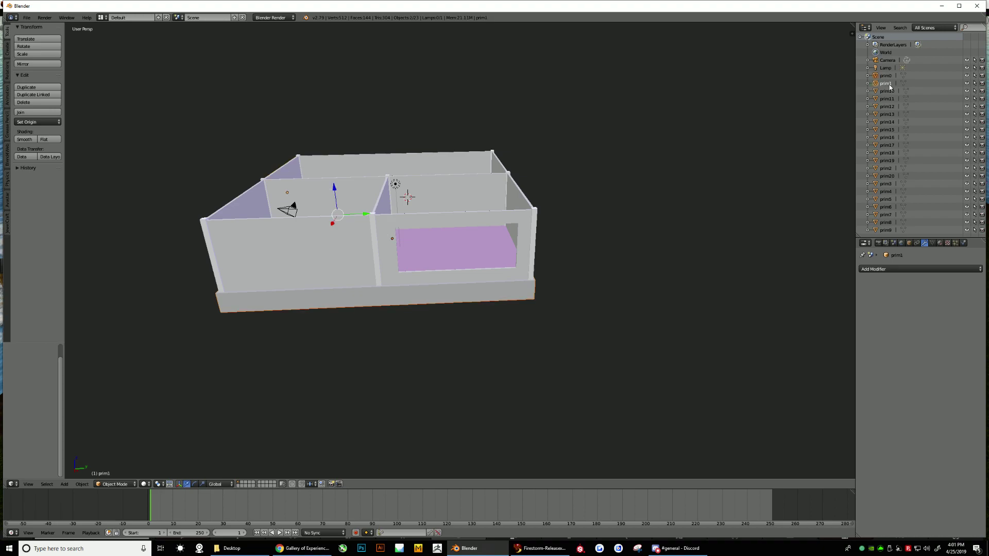
pyautogui.keyDown('ctrl'); pyautogui.click(887, 90); pyautogui.keyUp('ctrl')
pyautogui.keyDown('ctrl'); pyautogui.click(887, 98); pyautogui.keyUp('ctrl')
pyautogui.keyDown('ctrl'); pyautogui.click(887, 106); pyautogui.keyUp('ctrl')
pyautogui.keyDown('ctrl'); pyautogui.click(887, 114); pyautogui.keyUp('ctrl')
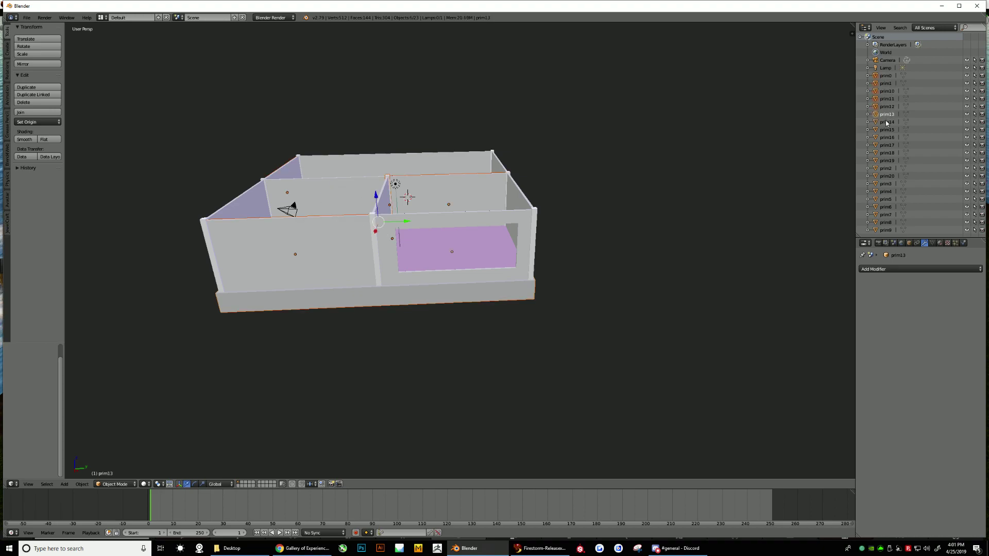
pyautogui.keyDown('ctrl'); pyautogui.click(887, 122); pyautogui.keyUp('ctrl')
pyautogui.keyDown('ctrl'); pyautogui.click(887, 130); pyautogui.keyUp('ctrl')
pyautogui.keyDown('ctrl'); pyautogui.click(887, 138); pyautogui.keyUp('ctrl')
pyautogui.keyDown('ctrl'); pyautogui.click(887, 145); pyautogui.keyUp('ctrl')
pyautogui.keyDown('ctrl'); pyautogui.click(886, 152); pyautogui.keyUp('ctrl')
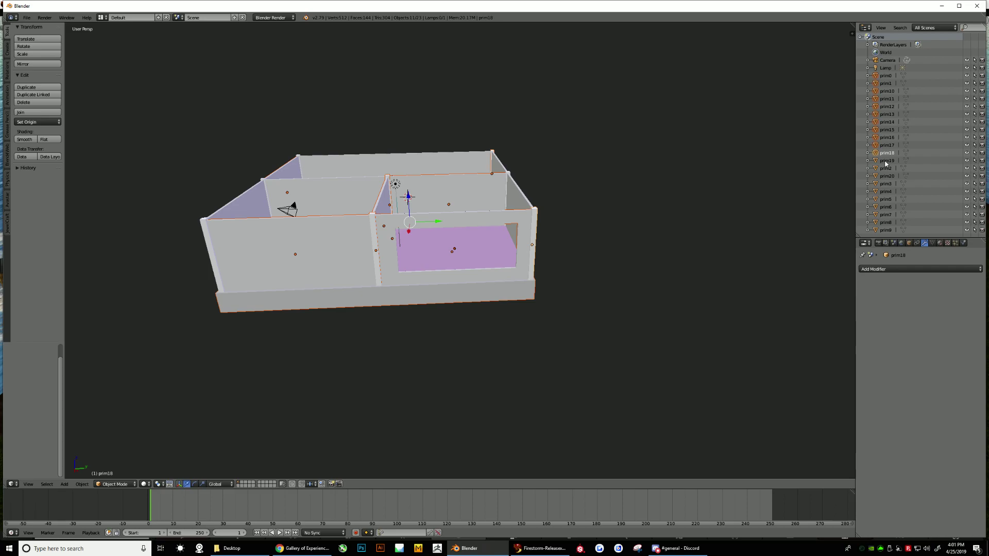
pyautogui.keyDown('ctrl'); pyautogui.click(886, 160); pyautogui.keyUp('ctrl')
pyautogui.keyDown('ctrl'); pyautogui.click(886, 168); pyautogui.keyUp('ctrl')
pyautogui.keyDown('ctrl'); pyautogui.click(886, 176); pyautogui.keyUp('ctrl')
pyautogui.keyDown('ctrl'); pyautogui.click(886, 183); pyautogui.keyUp('ctrl')
pyautogui.keyDown('ctrl'); pyautogui.click(886, 191); pyautogui.keyUp('ctrl')
pyautogui.keyDown('ctrl'); pyautogui.click(886, 199); pyautogui.keyUp('ctrl')
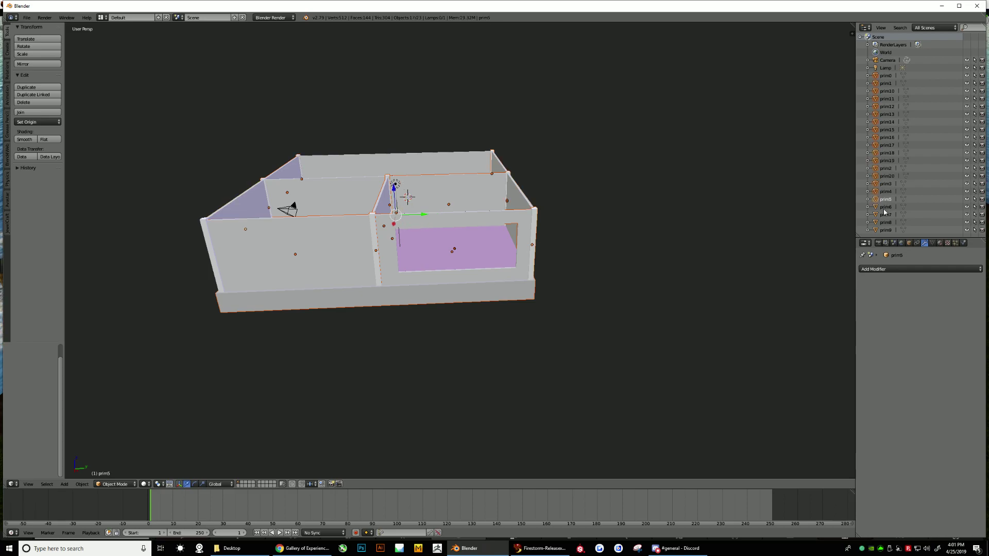
pyautogui.keyDown('ctrl'); pyautogui.click(886, 207); pyautogui.keyUp('ctrl')
pyautogui.keyDown('ctrl'); pyautogui.click(886, 215); pyautogui.keyUp('ctrl')
pyautogui.keyDown('ctrl'); pyautogui.click(886, 222); pyautogui.keyUp('ctrl')
pyautogui.keyDown('ctrl'); pyautogui.click(886, 230); pyautogui.keyUp('ctrl')
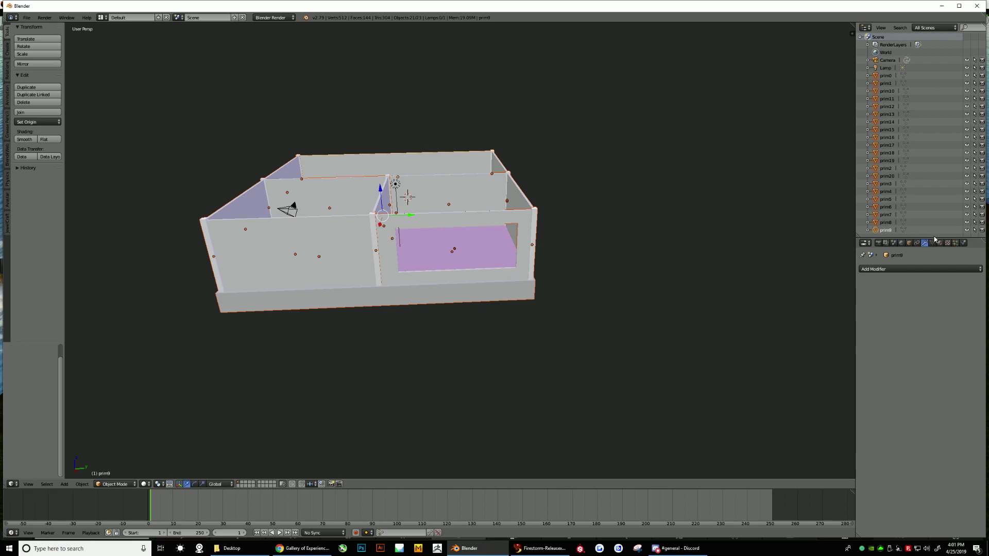
pyautogui.moveTo(936, 238); pyautogui.dragTo(938, 239)
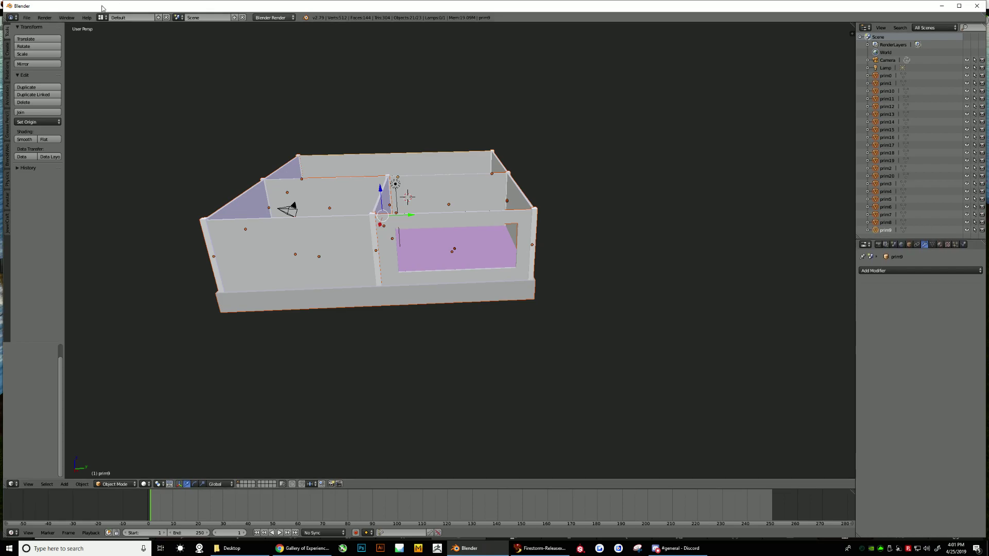
# - Start a Collada (Default) (.dae) export and restrict it to the selection only
pyautogui.click(27, 20)
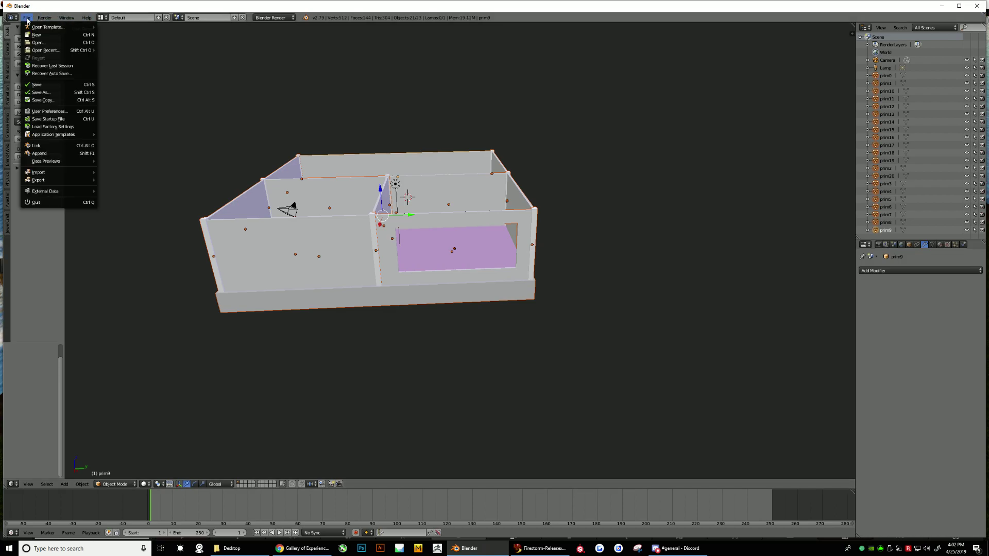
pyautogui.click(27, 20)
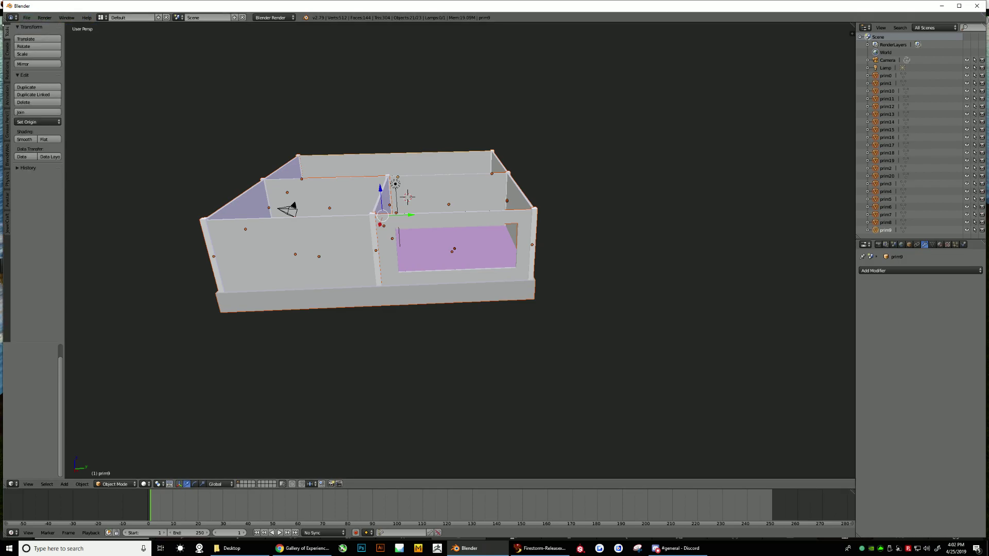
pyautogui.click(27, 20)
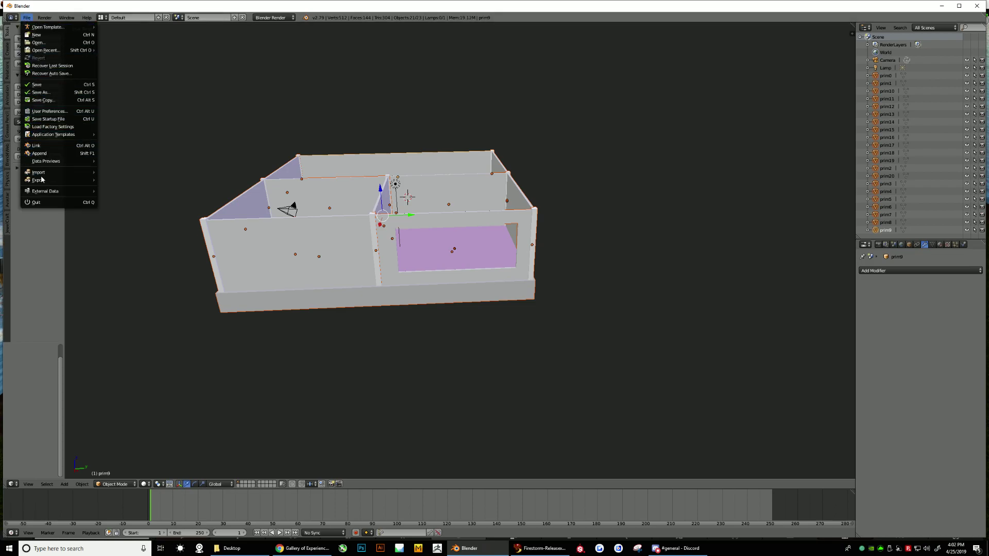
pyautogui.moveTo(42, 181)
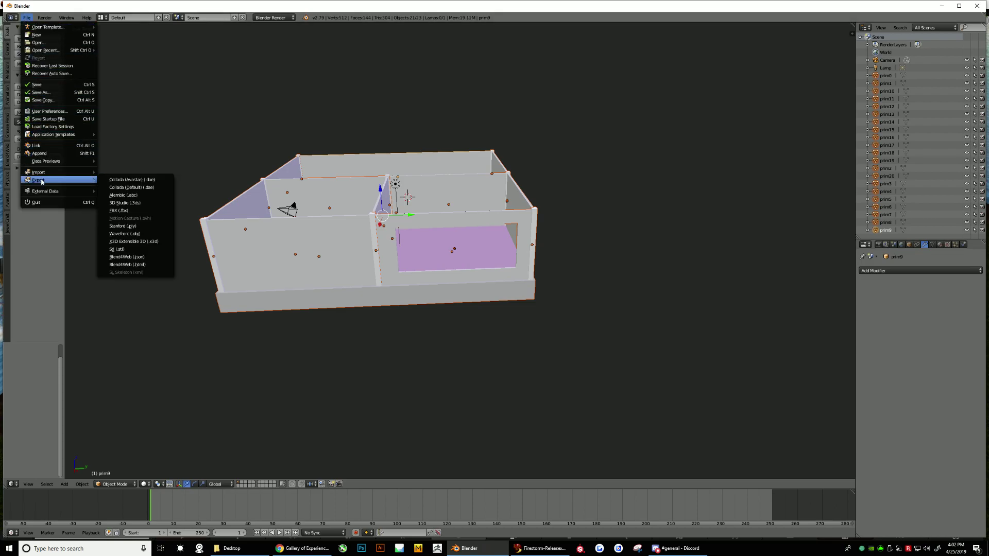
pyautogui.click(142, 189)
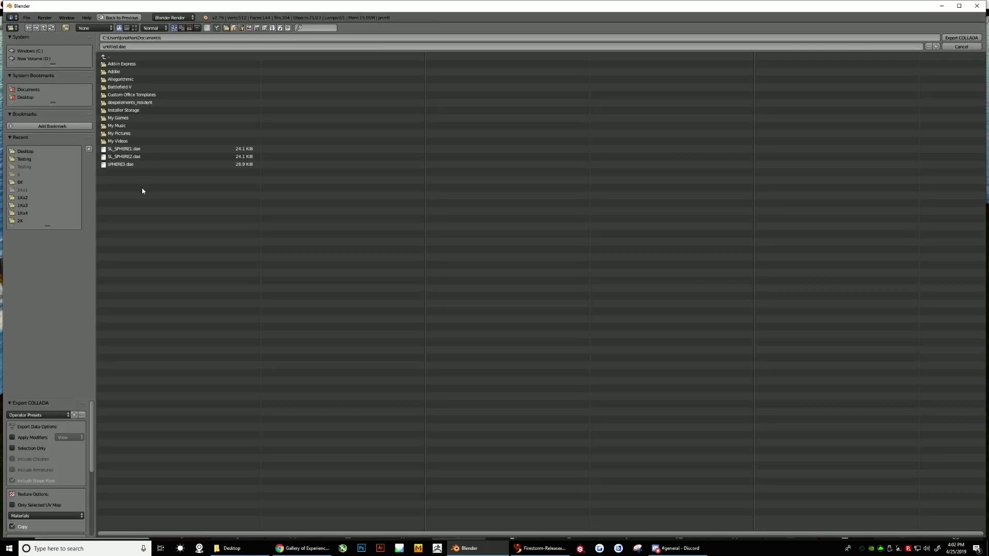
pyautogui.click(12, 449)
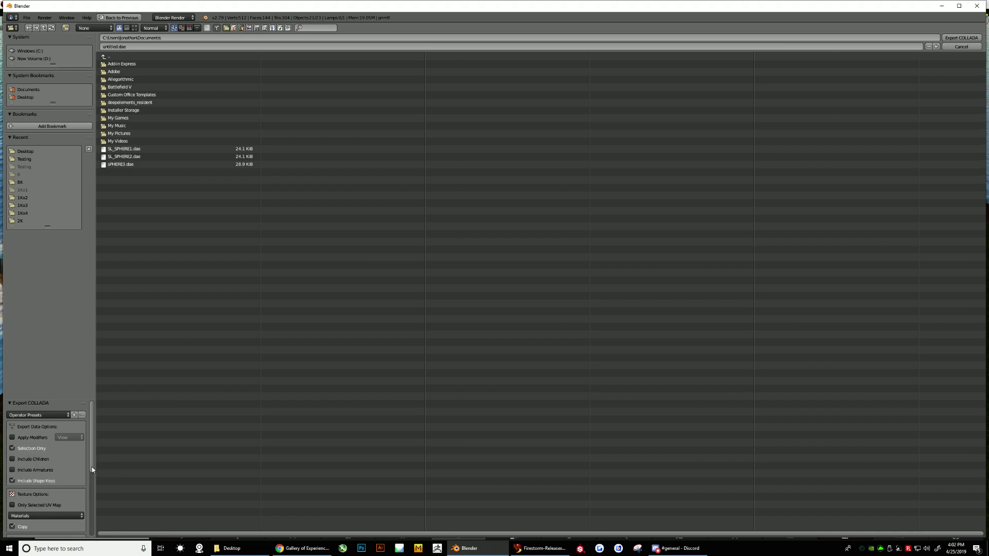
pyautogui.moveTo(91, 467); pyautogui.dragTo(95, 447)
# - Export the selected prims to the Desktop as OUTPUT3 in Collada format
pyautogui.click(26, 98)
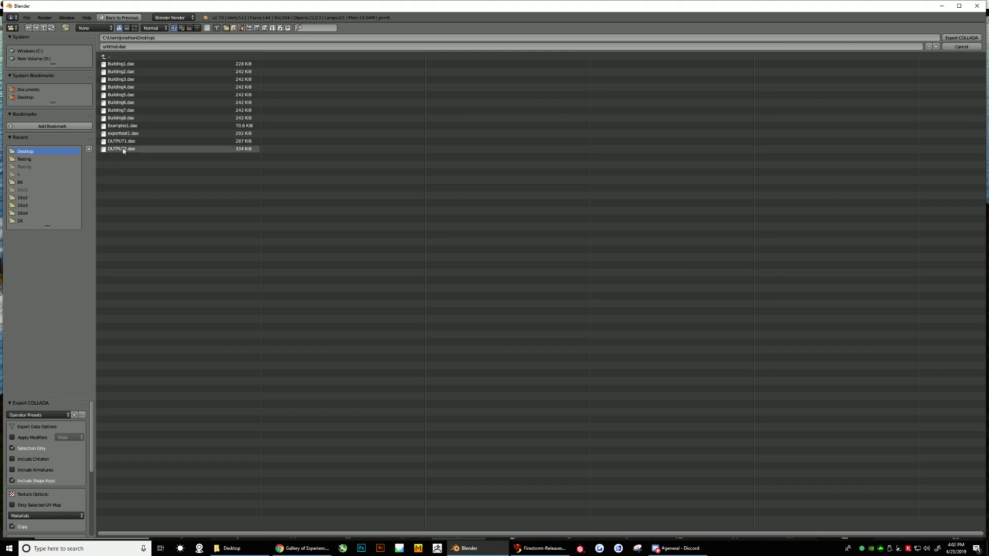
pyautogui.click(133, 46)
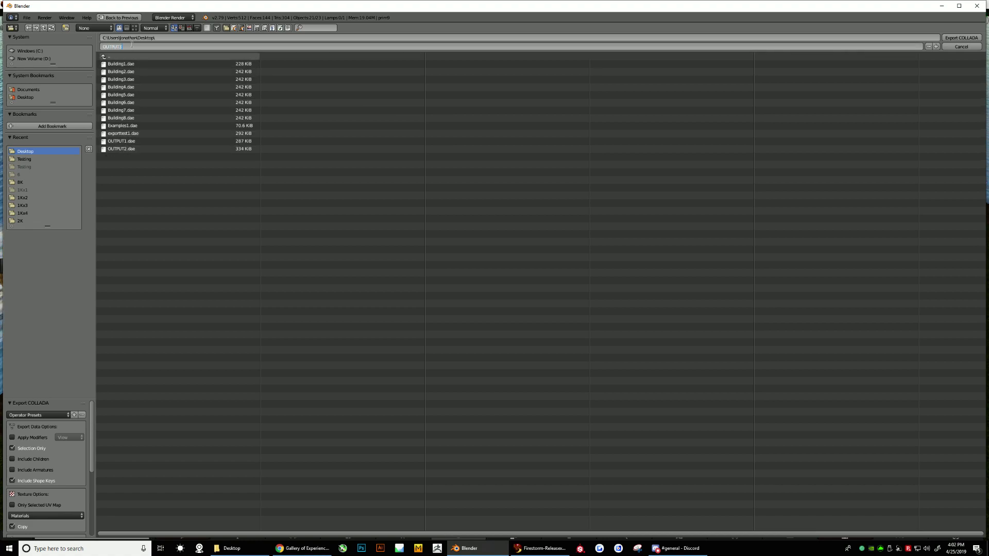
pyautogui.click(977, 36)
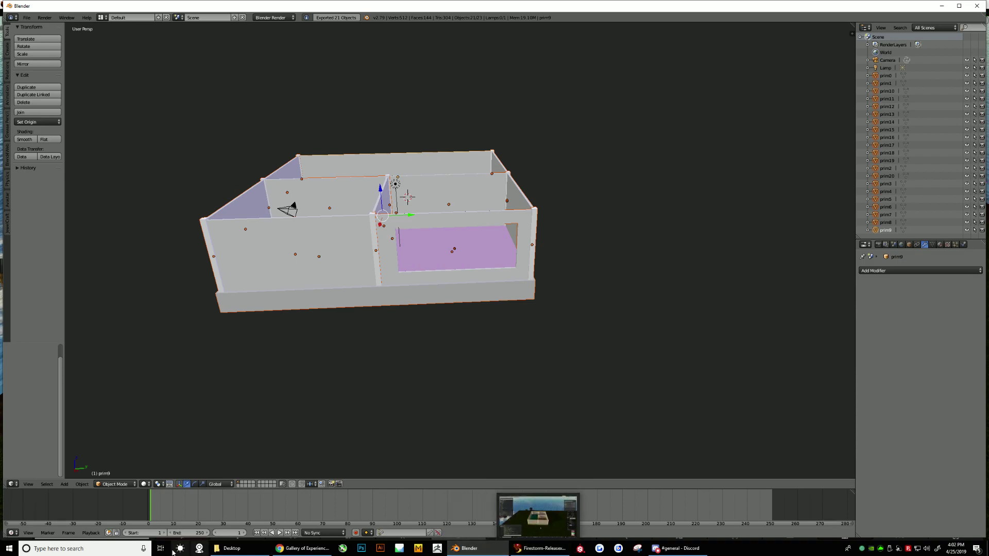
# - Launch another Firestorm viewer, choose the login grid, log in with the remembered account and dismiss the voice server notice
pyautogui.click(8, 550)
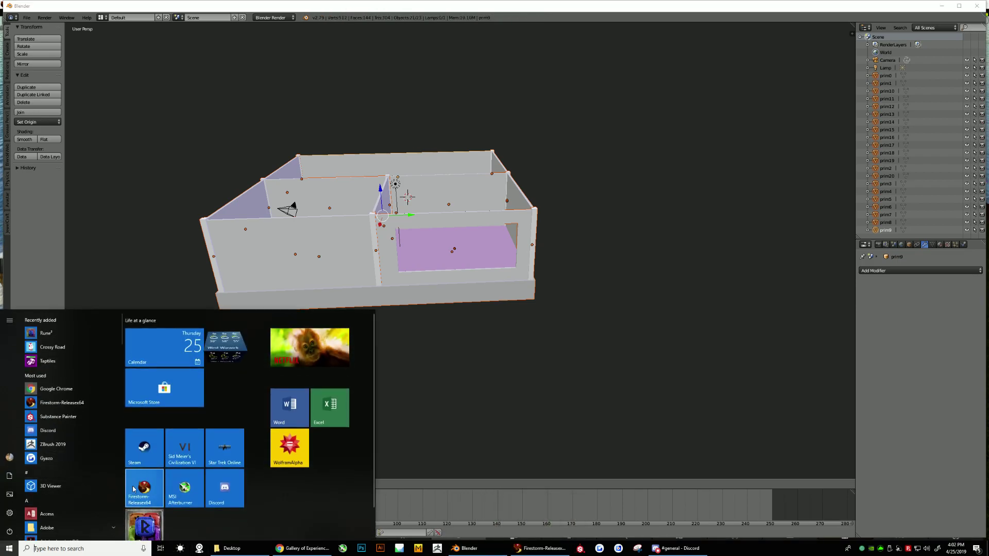
pyautogui.click(150, 485)
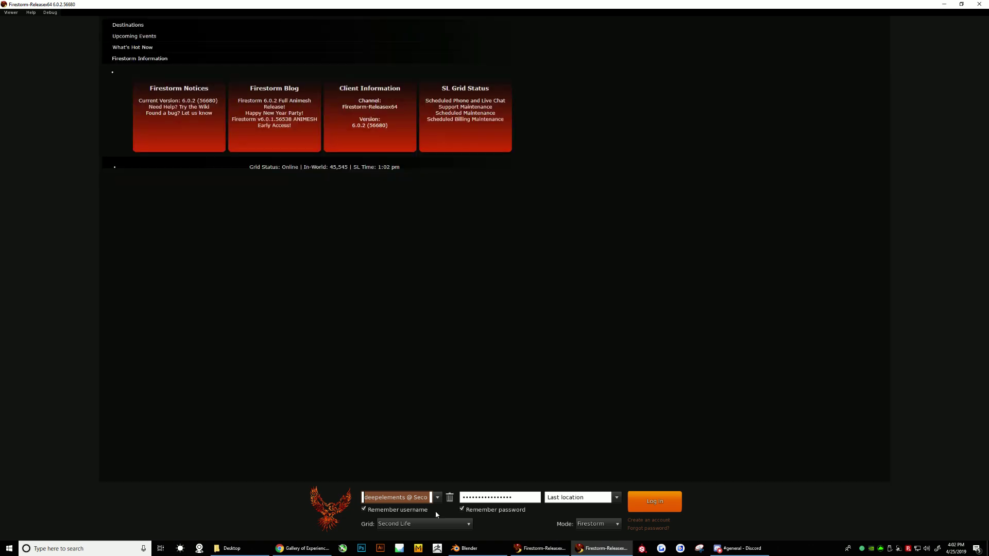
pyautogui.click(413, 524)
pyautogui.click(412, 504)
pyautogui.click(659, 504)
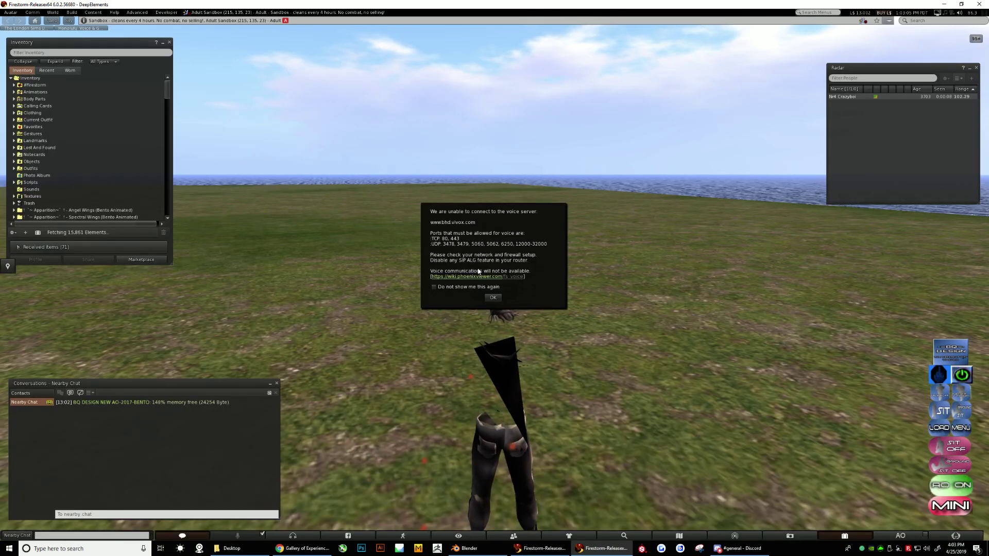
pyautogui.click(493, 297)
pyautogui.click(71, 13)
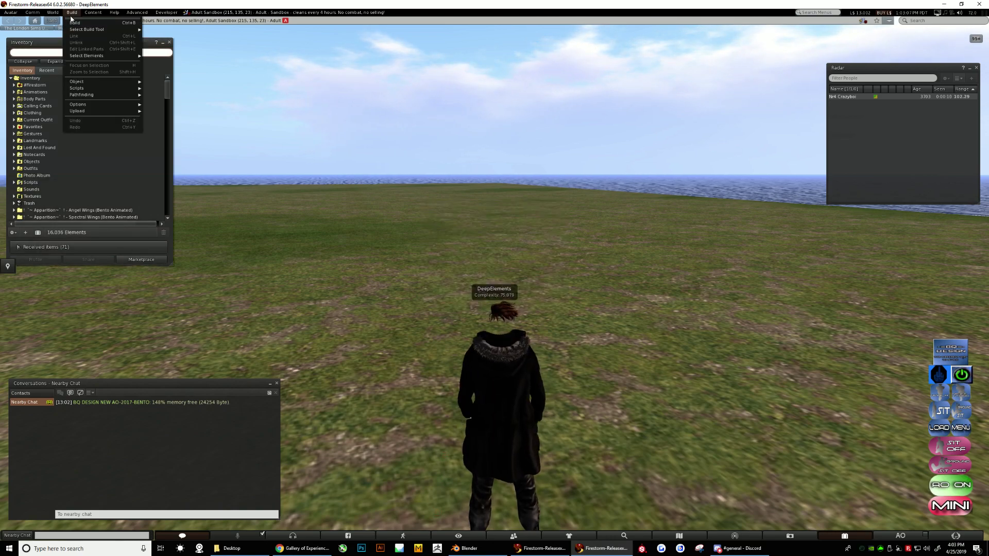
pyautogui.moveTo(103, 111)
pyautogui.click(172, 137)
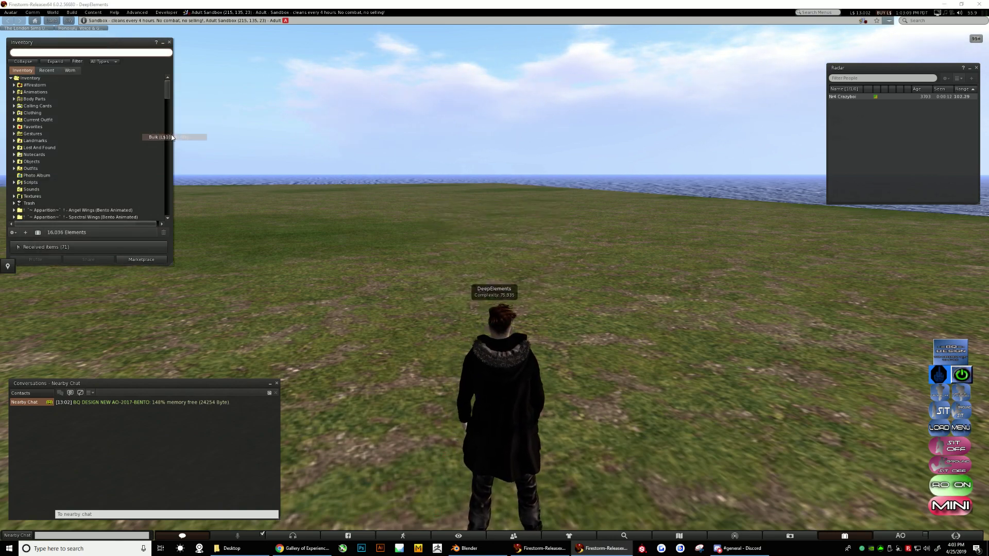
pyautogui.click(435, 274)
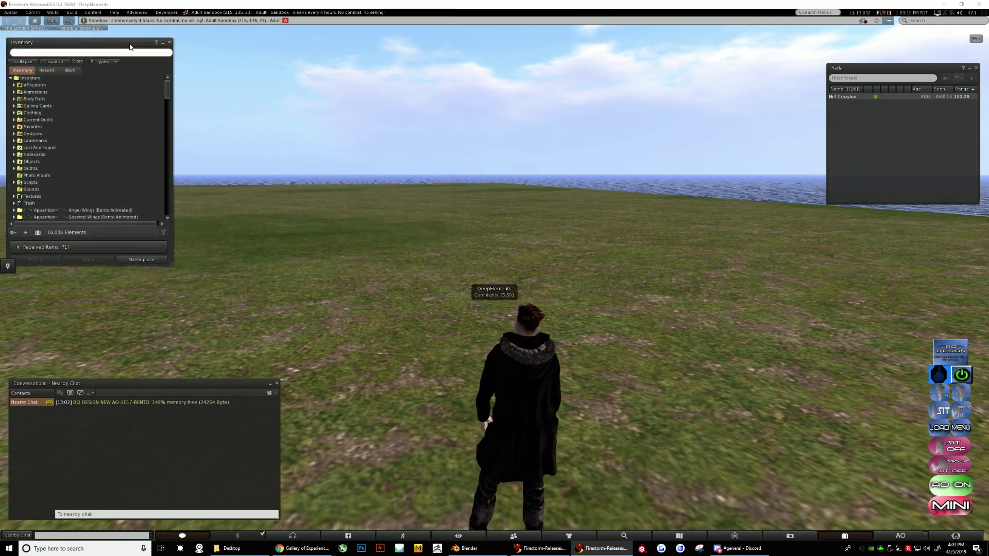
# - Start a mesh model upload and load OUTPUT3.dae from the Desktop
pyautogui.click(71, 12)
pyautogui.moveTo(103, 111)
pyautogui.click(156, 131)
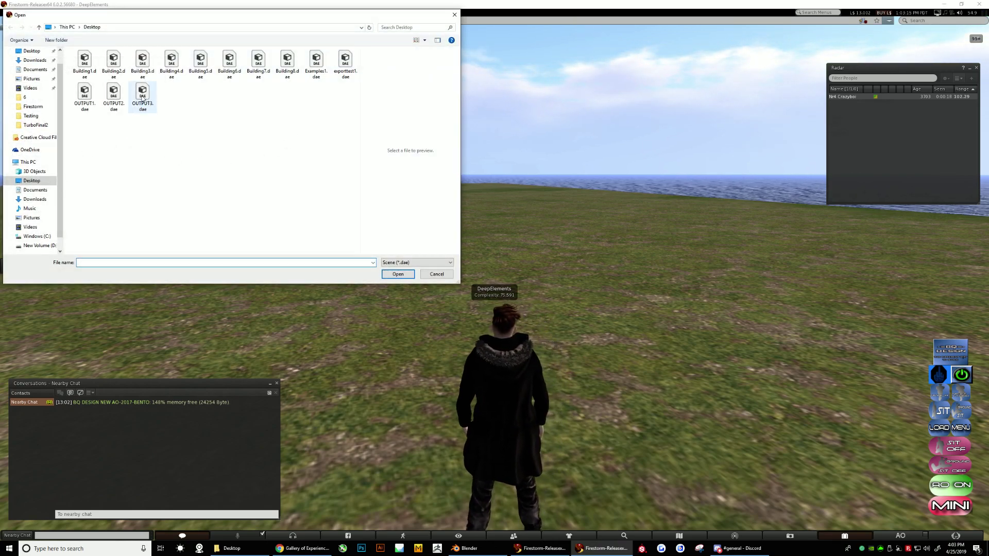
pyautogui.click(142, 98)
pyautogui.click(398, 274)
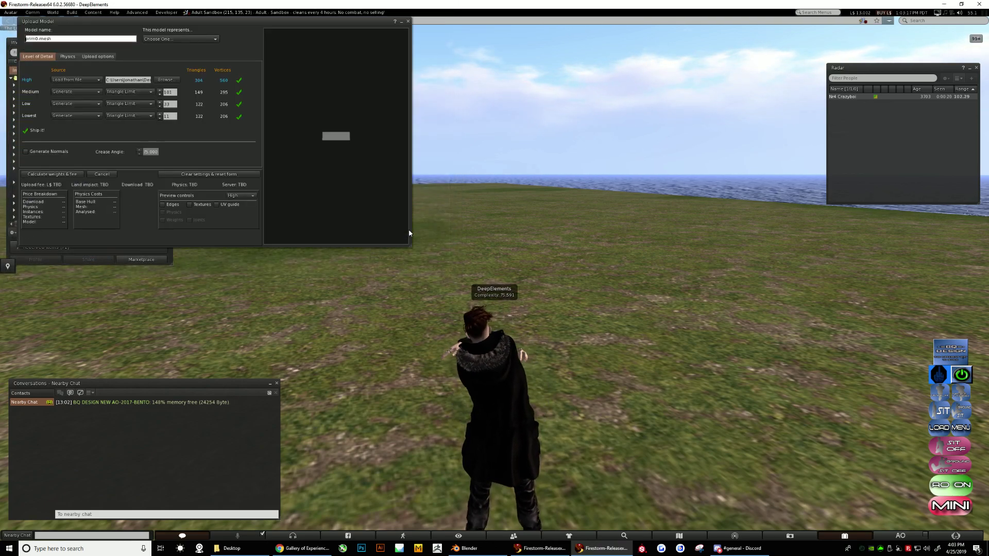
# - Name the model OUTPUT3, calculate its weights and fee, and upload it
pyautogui.moveTo(344, 148); pyautogui.dragTo(354, 147)
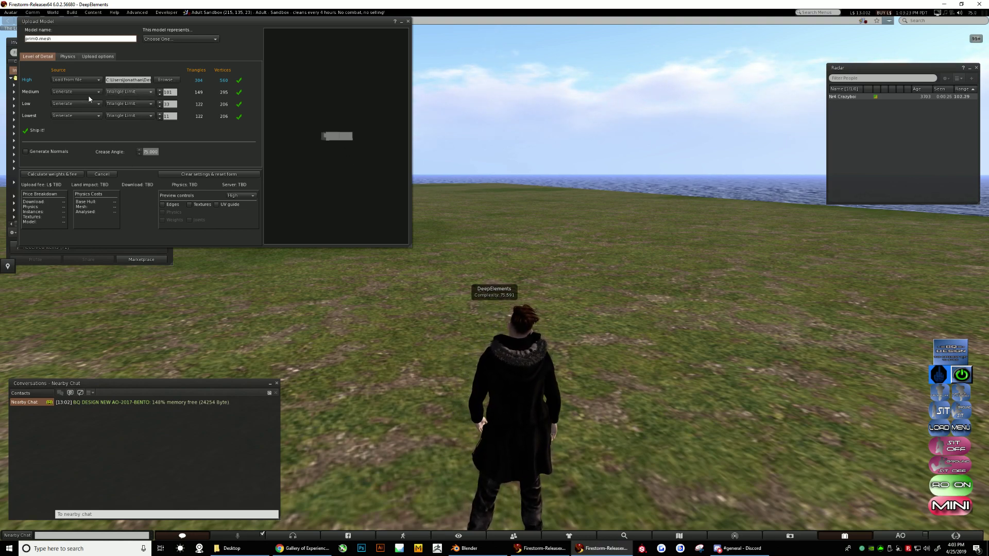
pyautogui.write('OUTPUT3')
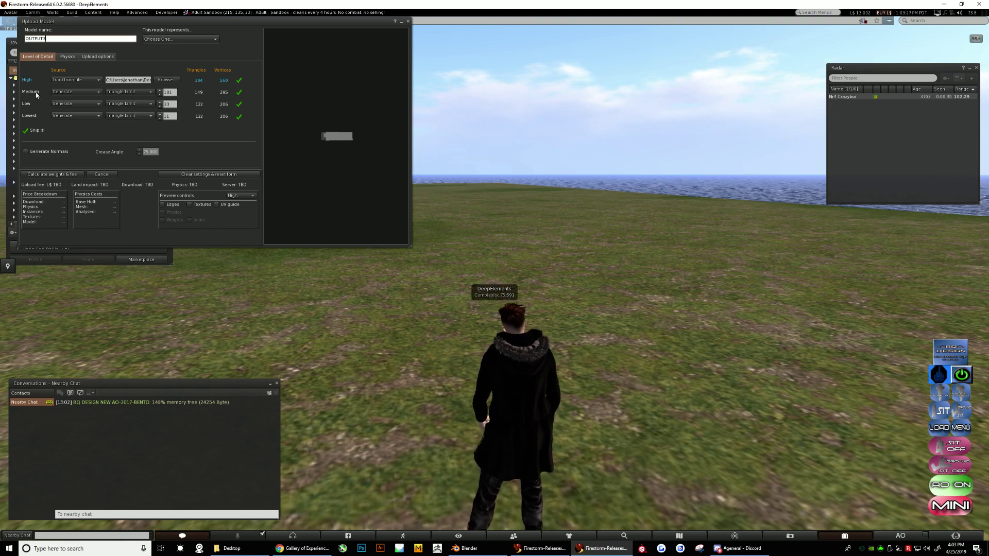
pyautogui.click(52, 175)
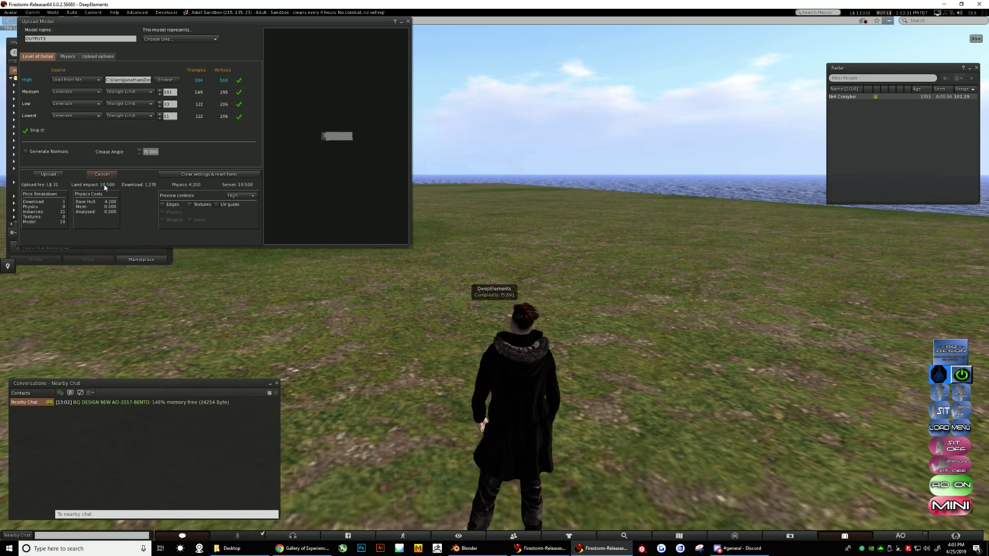
pyautogui.click(60, 174)
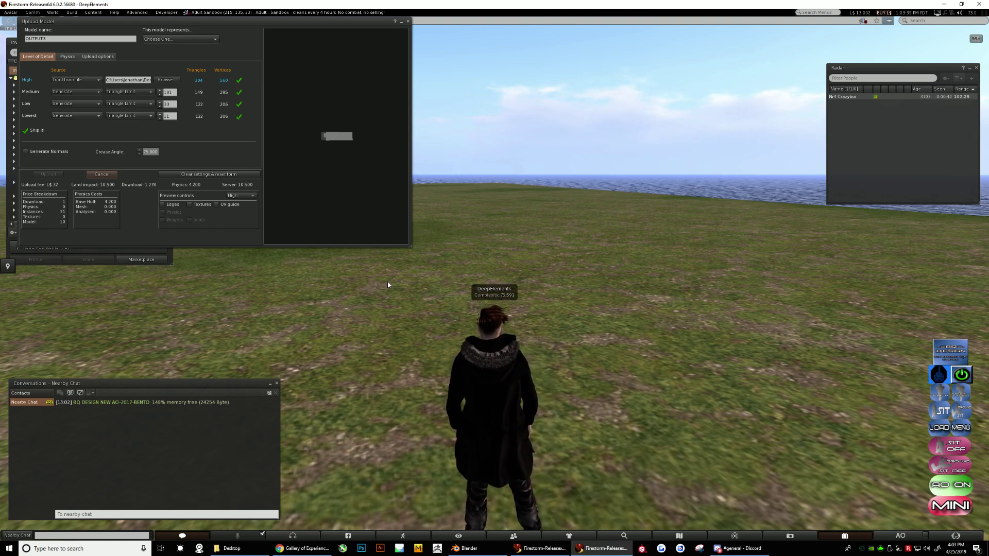
# - Place the uploaded OUTPUT3 object from the inventory onto the open sandbox ground near the avatar
pyautogui.keyDown('alt'); pyautogui.moveTo(495, 361); pyautogui.dragTo(564, 362); pyautogui.keyUp('alt')
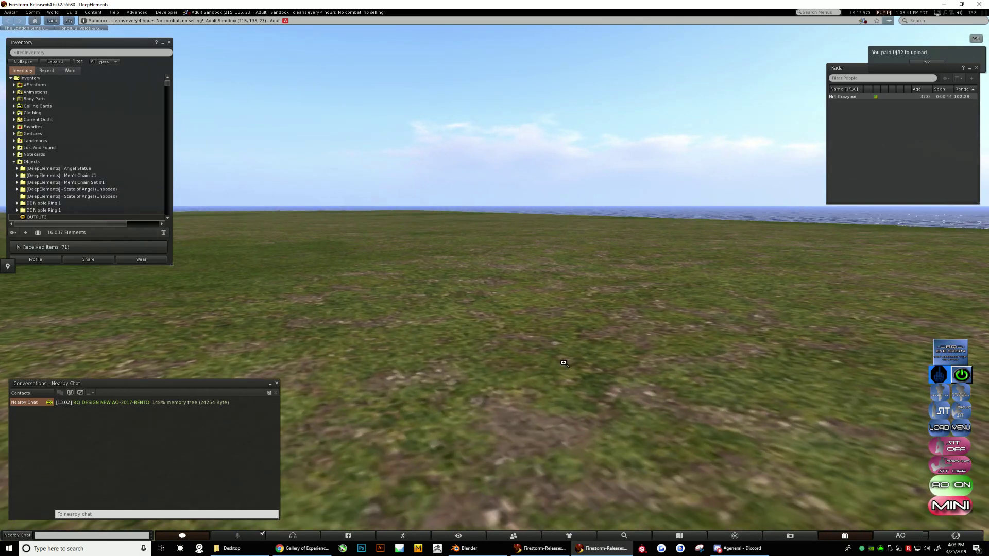
pyautogui.scroll(-5, 563, 364)
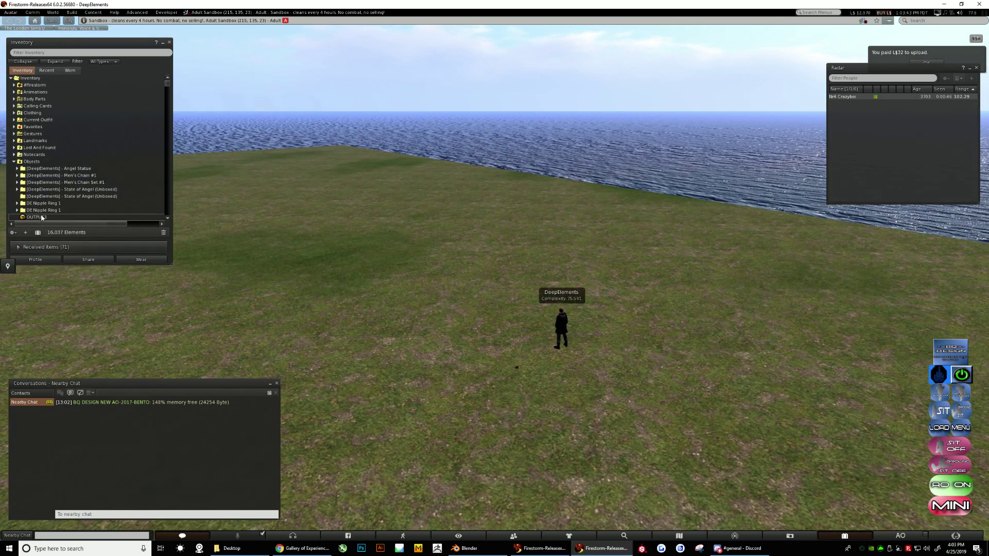
pyautogui.moveTo(42, 217); pyautogui.dragTo(411, 287)
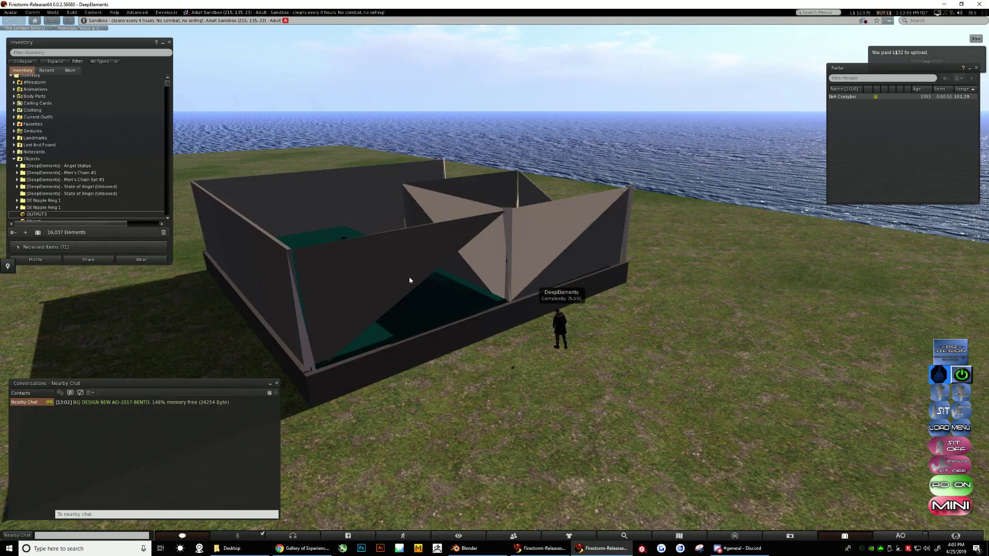
# - Examine the placed building from all sides, checking the window cutout, its edges and the surrounding walls
pyautogui.keyDown('alt'); pyautogui.moveTo(537, 239); pyautogui.dragTo(196, 211); pyautogui.keyUp('alt')
pyautogui.keyDown('alt'); pyautogui.moveTo(821, 340); pyautogui.dragTo(566, 206); pyautogui.keyUp('alt')
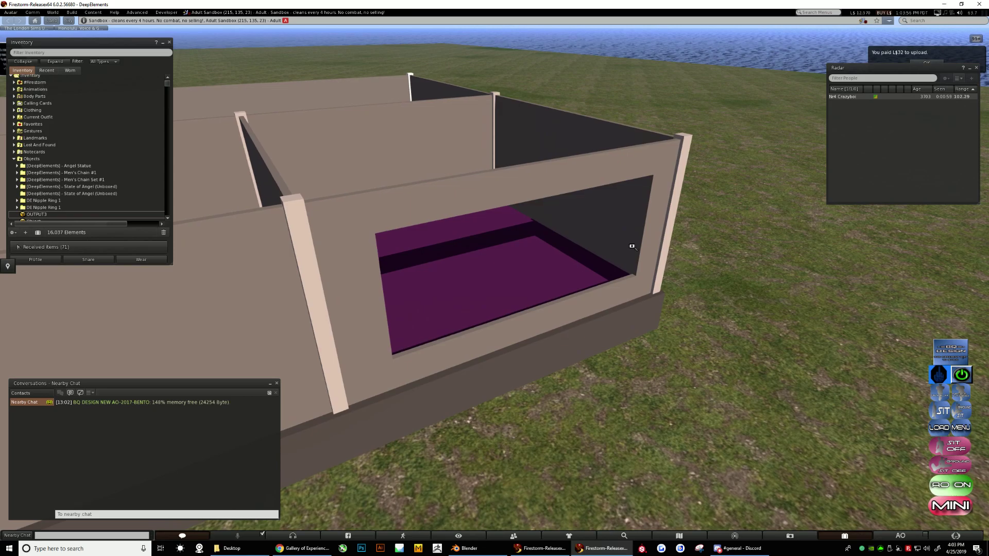
pyautogui.keyDown('alt'); pyautogui.moveTo(629, 245); pyautogui.dragTo(412, 206); pyautogui.keyUp('alt')
pyautogui.keyDown('alt'); pyautogui.moveTo(258, 165); pyautogui.dragTo(571, 232); pyautogui.keyUp('alt')
pyautogui.keyDown('alt'); pyautogui.moveTo(485, 268); pyautogui.dragTo(789, 283); pyautogui.keyUp('alt')
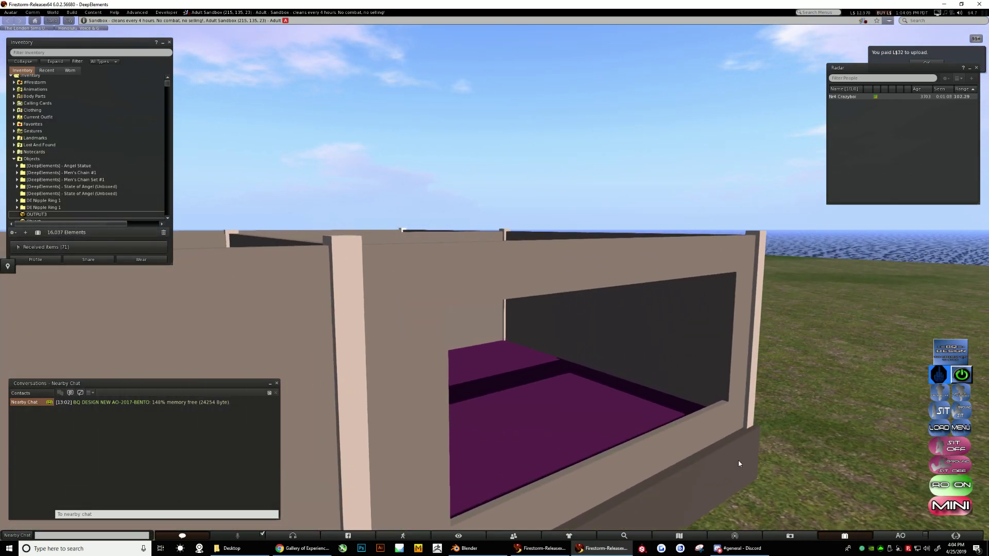
pyautogui.keyDown('alt'); pyautogui.moveTo(495, 278); pyautogui.dragTo(723, 277); pyautogui.keyUp('alt')
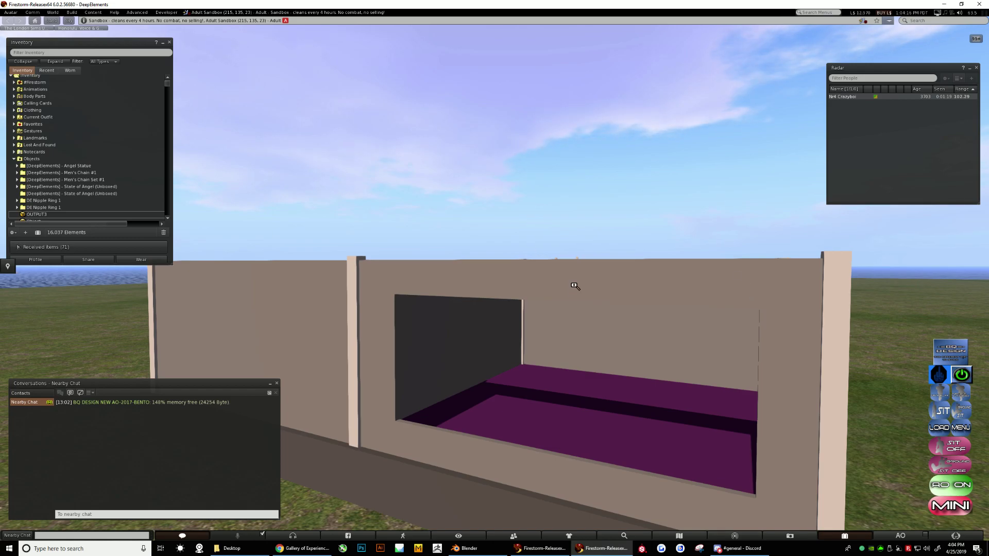
pyautogui.keyDown('alt'); pyautogui.moveTo(575, 287); pyautogui.dragTo(752, 170); pyautogui.keyUp('alt')
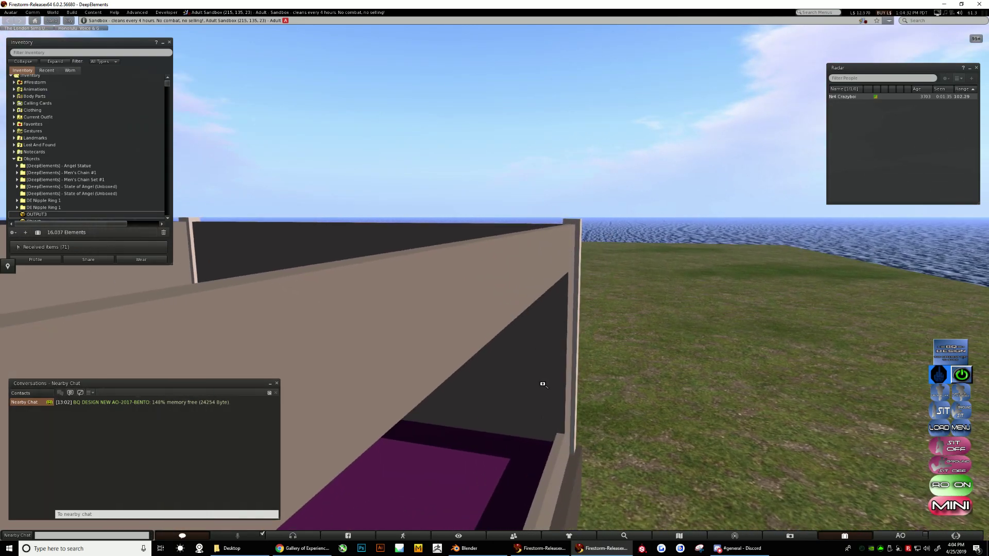
pyautogui.keyDown('alt'); pyautogui.moveTo(542, 385); pyautogui.dragTo(422, 448); pyautogui.keyUp('alt')
pyautogui.keyDown('alt'); pyautogui.moveTo(416, 250); pyautogui.dragTo(497, 280); pyautogui.keyUp('alt')
pyautogui.keyDown('alt'); pyautogui.moveTo(567, 285); pyautogui.dragTo(556, 304); pyautogui.keyUp('alt')
pyautogui.keyDown('alt'); pyautogui.moveTo(490, 331); pyautogui.dragTo(489, 289); pyautogui.keyUp('alt')
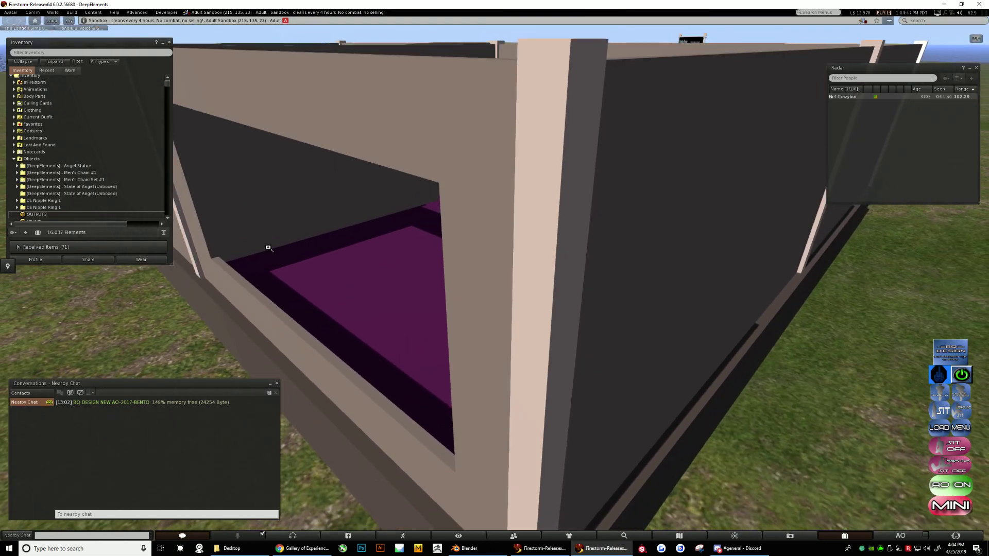
pyautogui.keyDown('alt'); pyautogui.moveTo(268, 249); pyautogui.dragTo(276, 180); pyautogui.keyUp('alt')
pyautogui.keyDown('alt'); pyautogui.moveTo(582, 395); pyautogui.dragTo(691, 443); pyautogui.keyUp('alt')
pyautogui.keyDown('alt'); pyautogui.moveTo(605, 250); pyautogui.dragTo(621, 320); pyautogui.keyUp('alt')
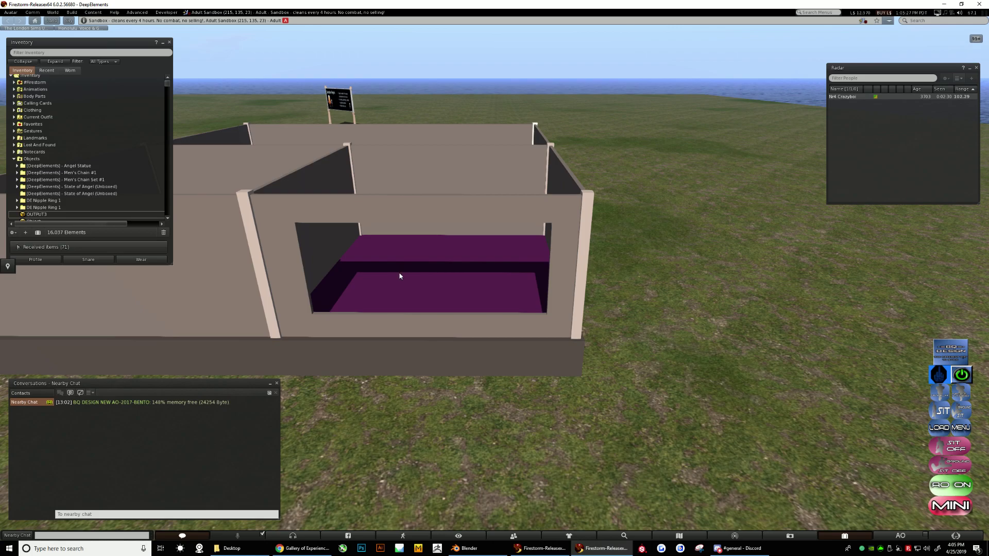
pyautogui.keyDown('alt'); pyautogui.moveTo(494, 279); pyautogui.dragTo(444, 254); pyautogui.keyUp('alt')
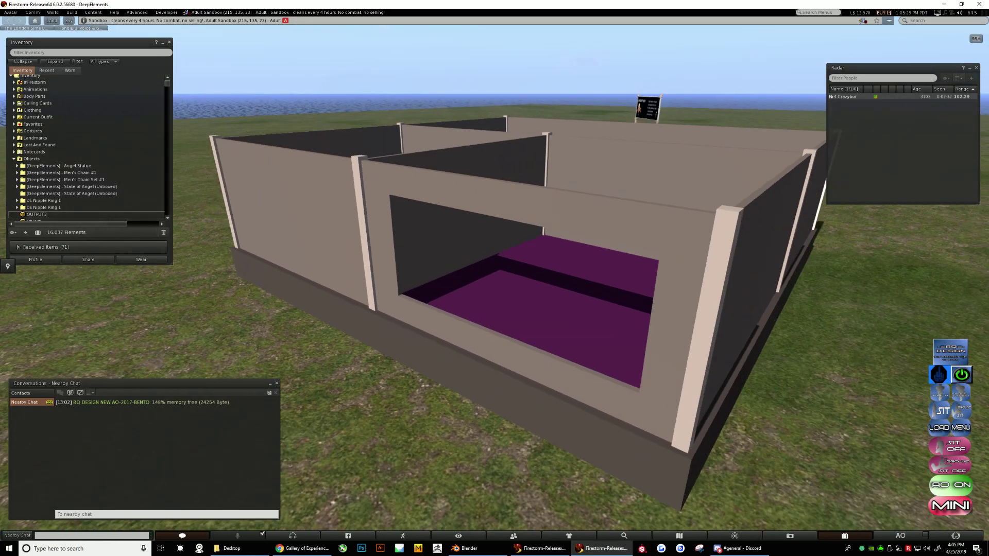